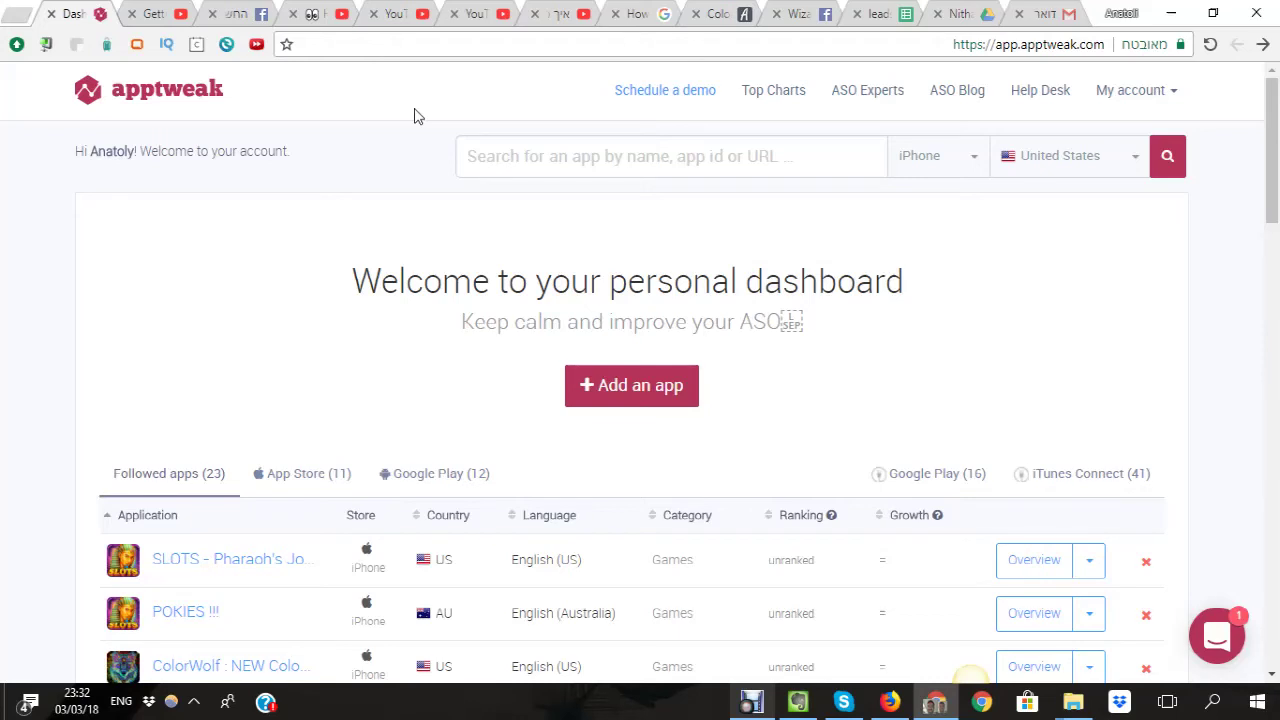
Step: Load the AskTolik ASO tool from the ASO tools bookmarks in a new tab, then return to AppTweak
left_click(15, 13)
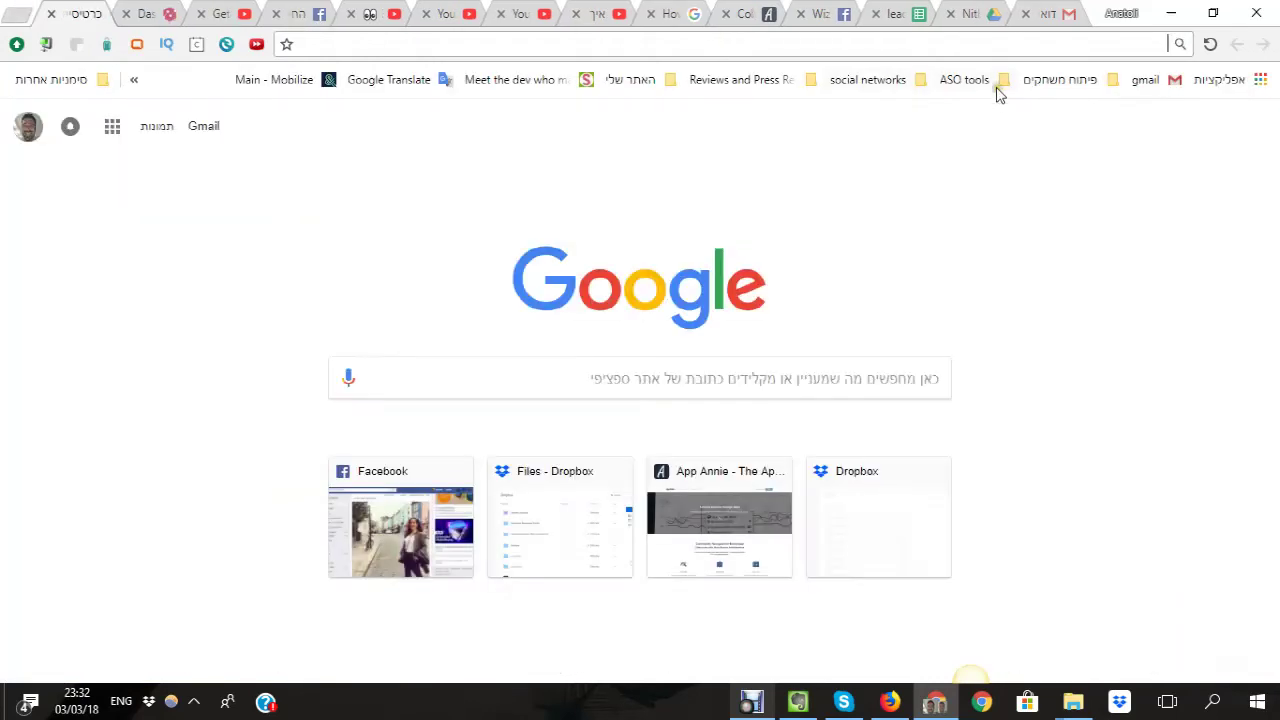
left_click(970, 80)
left_click(990, 146)
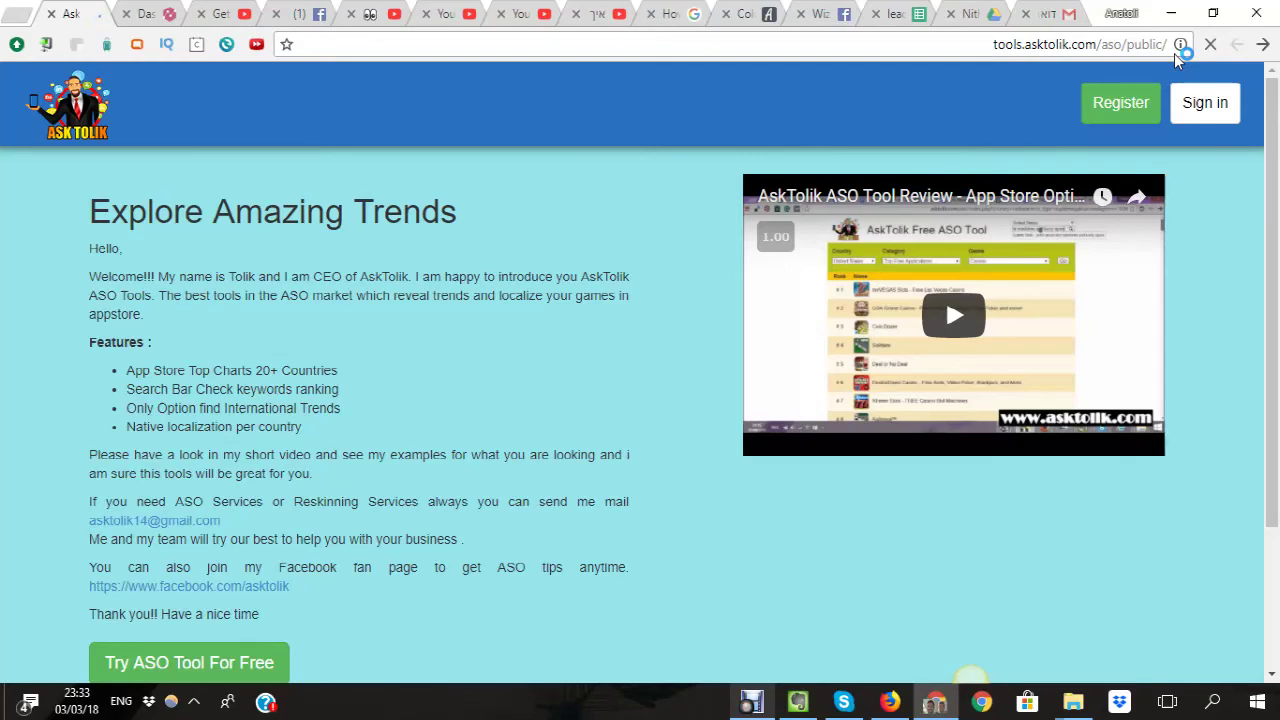
left_click(170, 18)
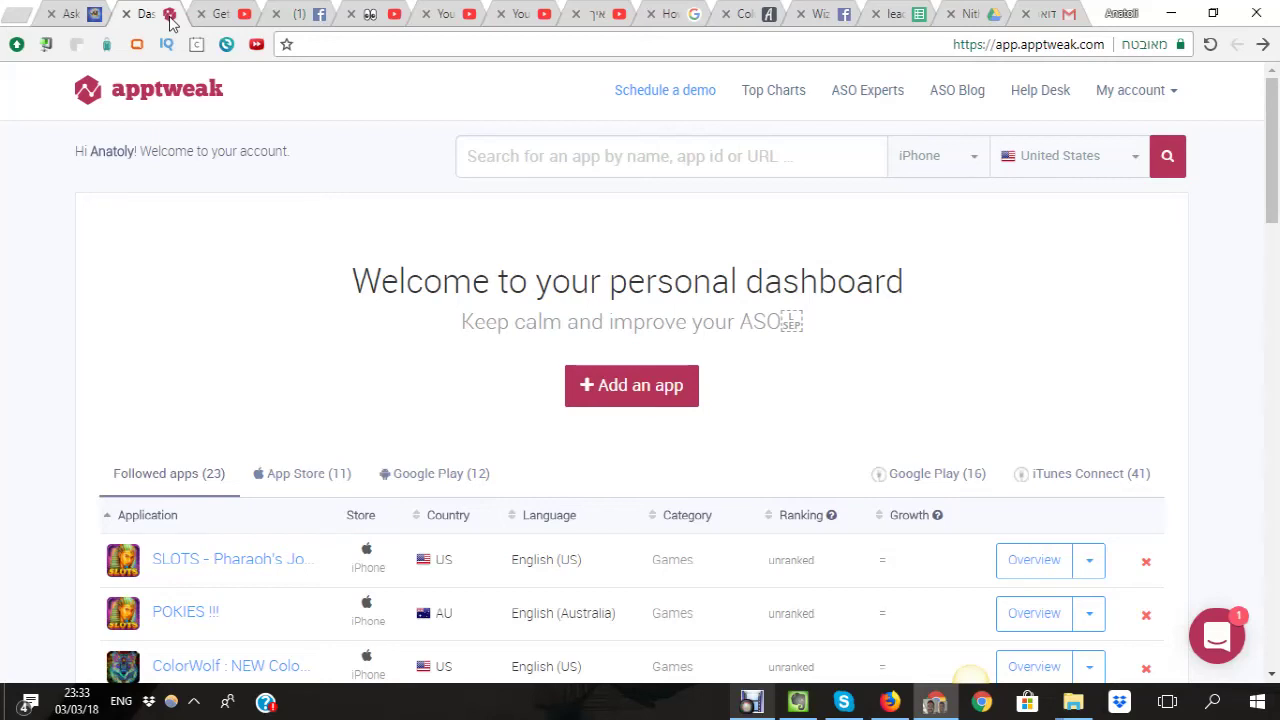
Step: Focus the app search field on the AppTweak dashboard to enter a query
left_click(515, 163)
type("TOLIK")
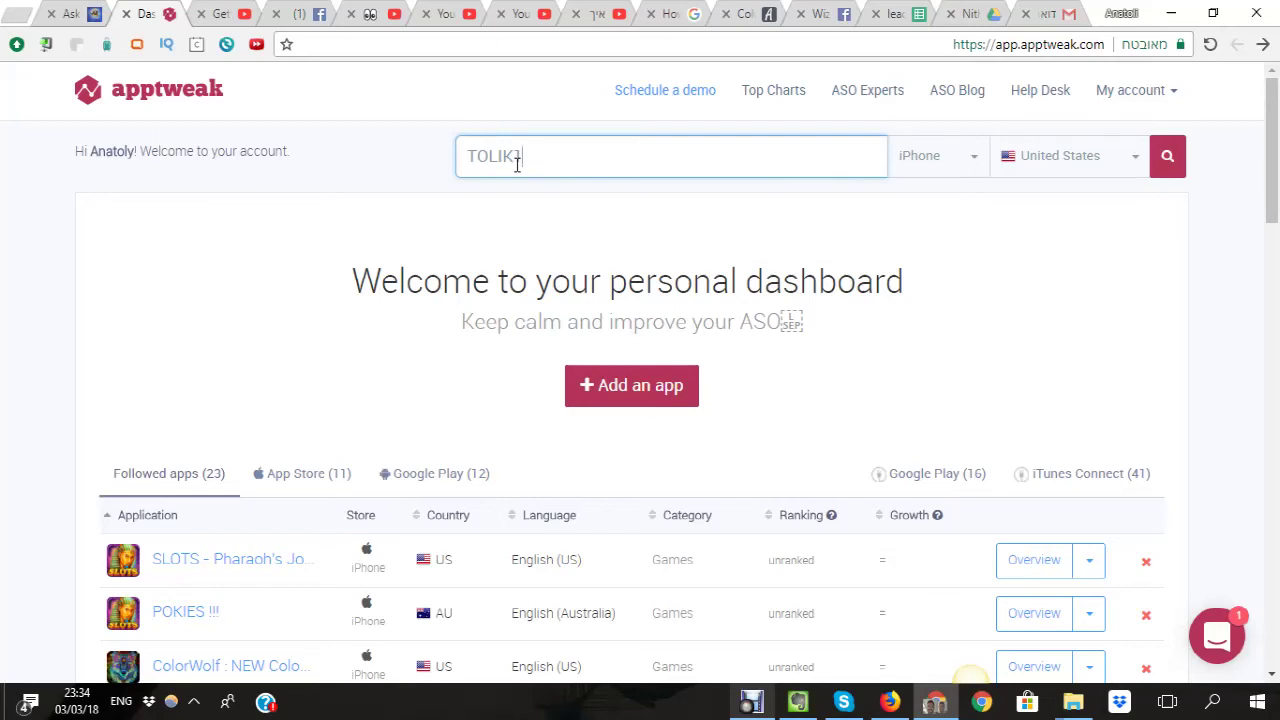
type("10")
double_click(609, 157)
key("BackSpace")
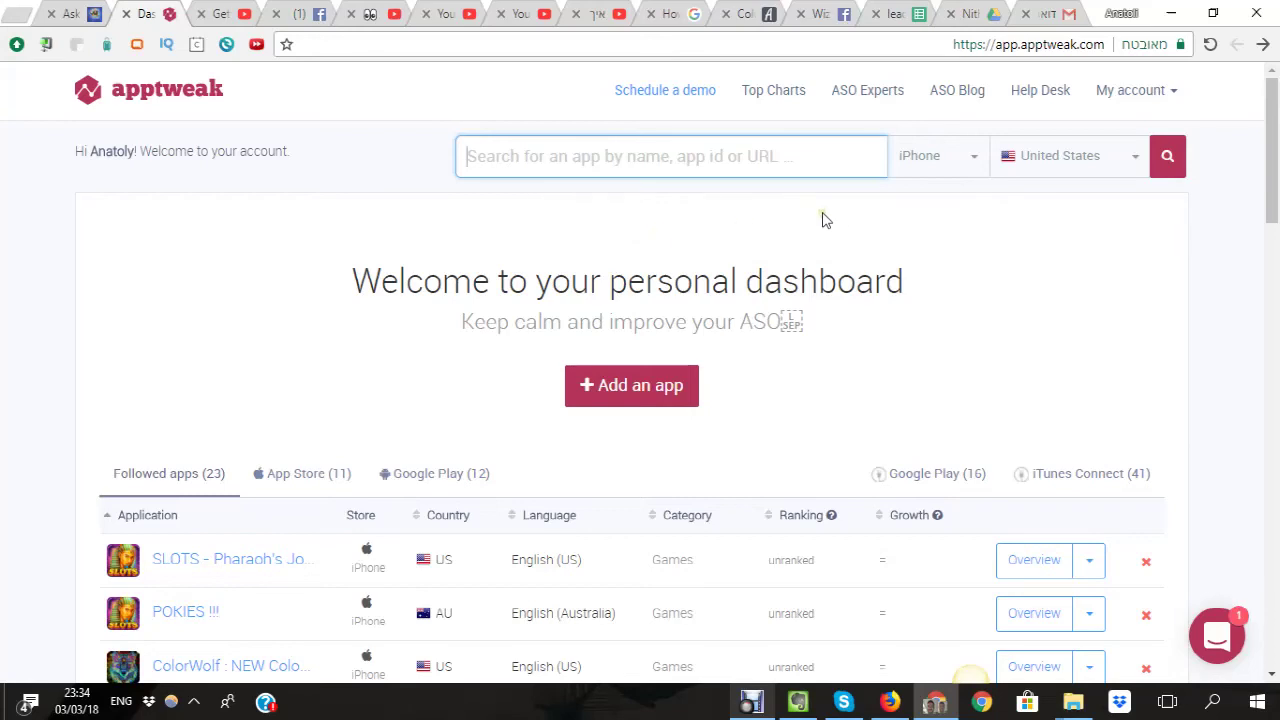
scroll(831, 223, "down", 2)
scroll(845, 230, "up", 2)
Step: Go to My account > Plan Usage > Subscription Settings to see the Guru plan expiring March 21, 2018
left_click(1163, 90)
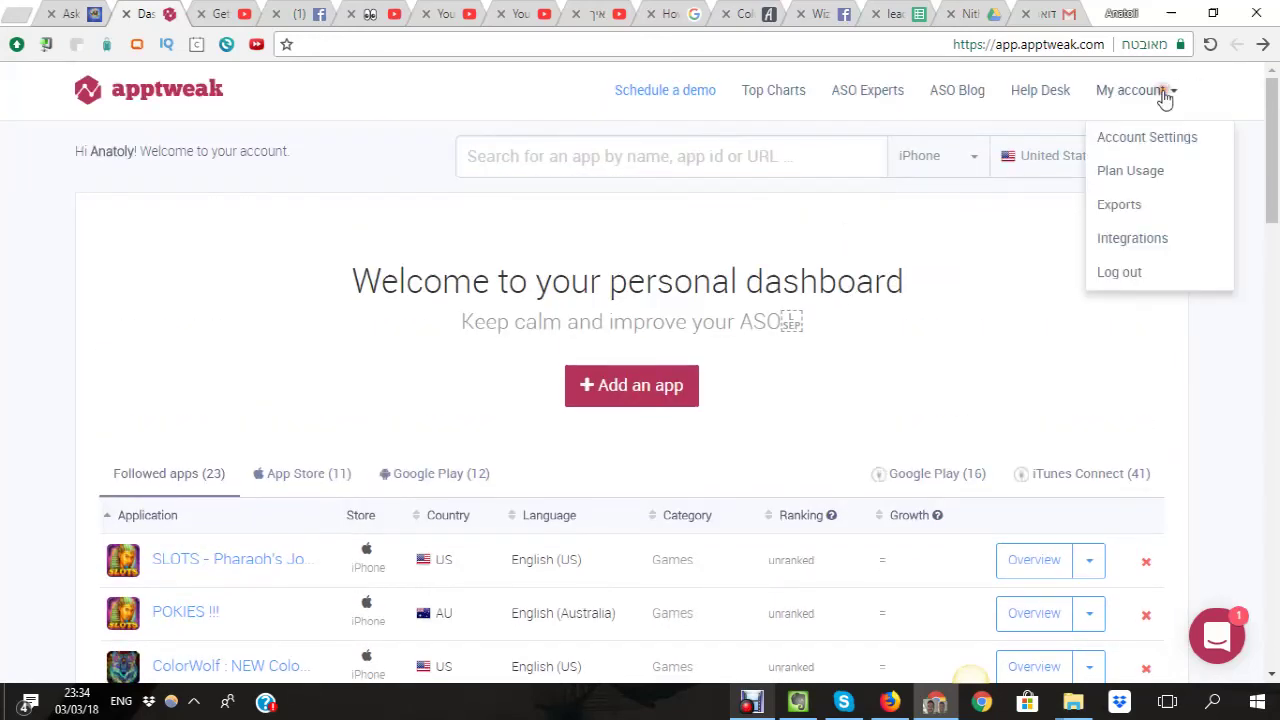
left_click(1155, 172)
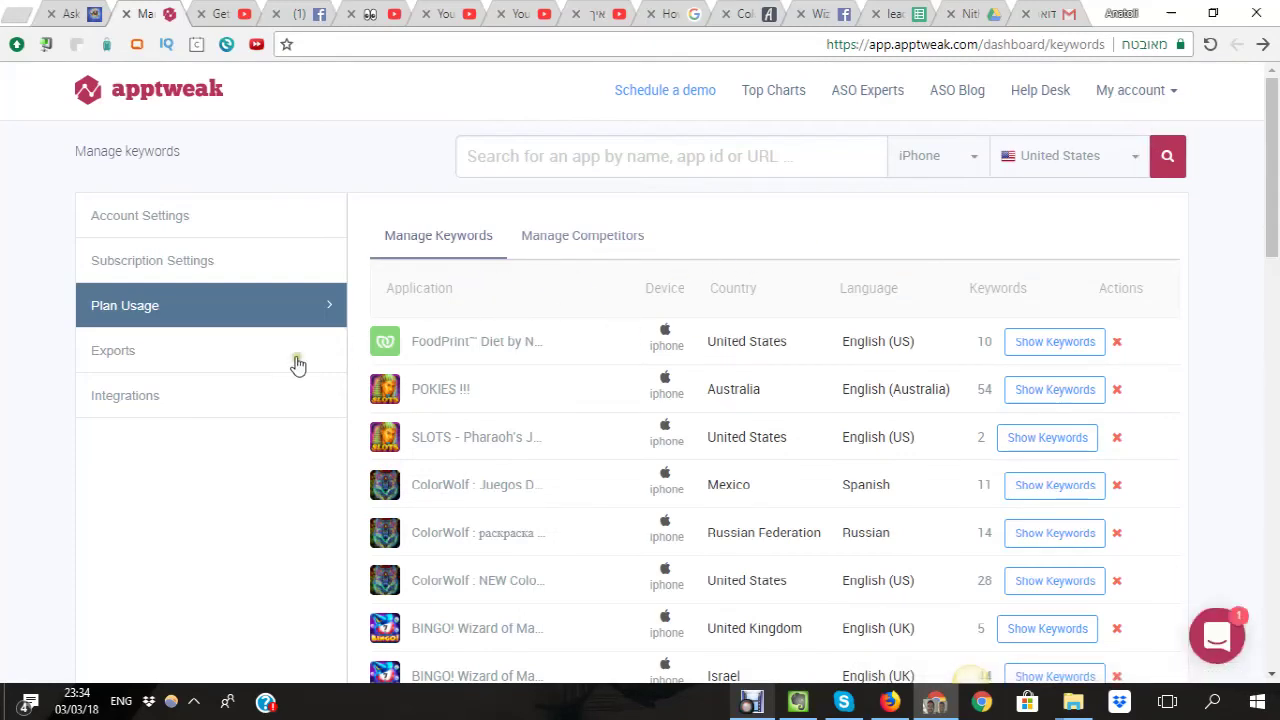
left_click(251, 265)
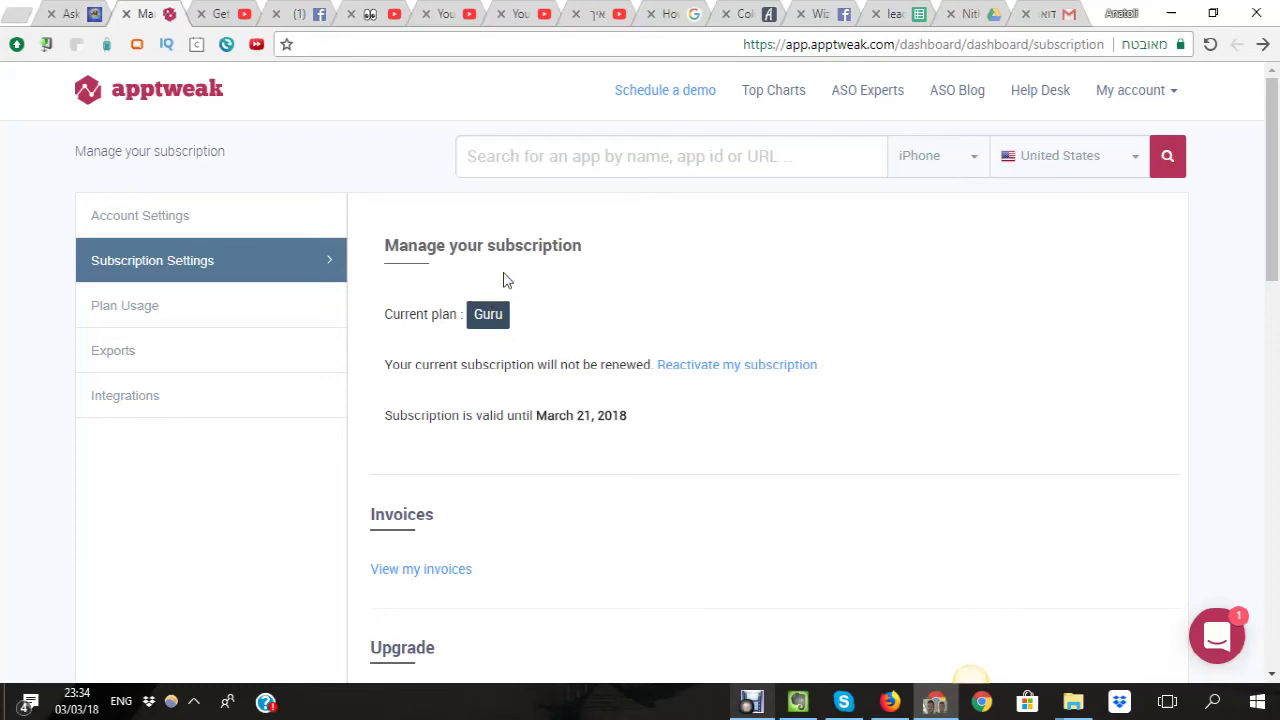
scroll(505, 300, "down", 5)
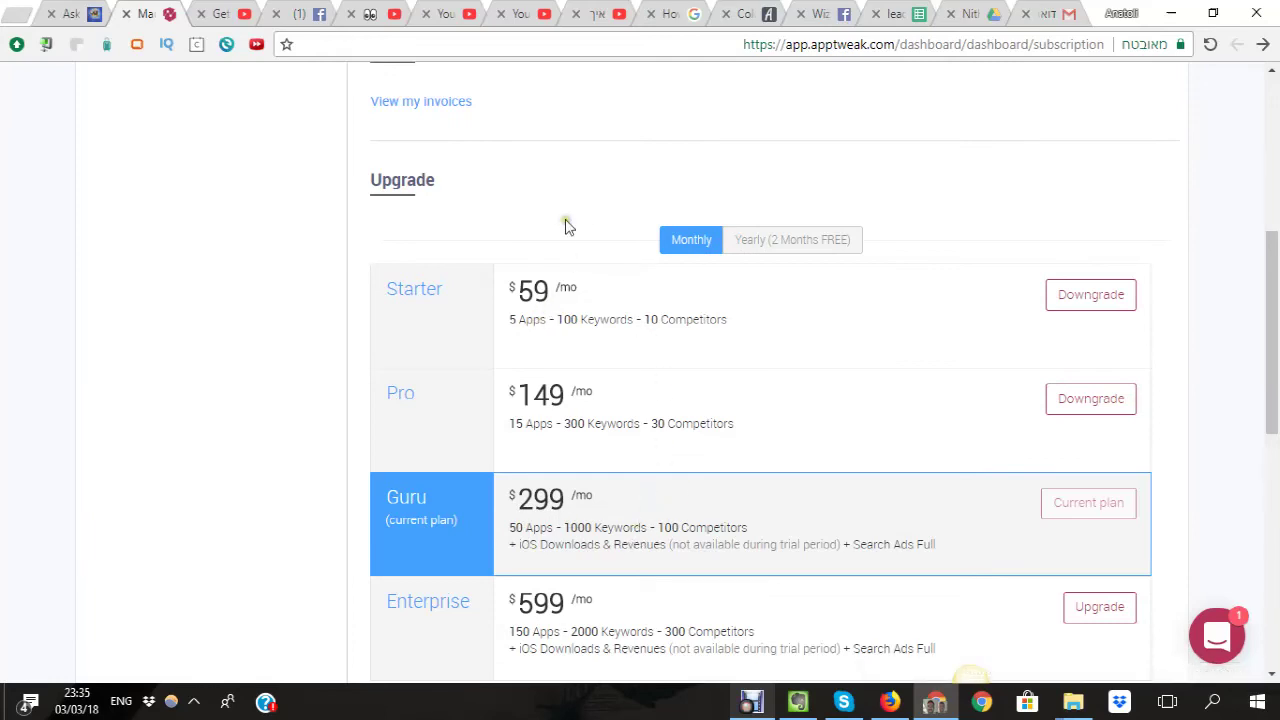
scroll(600, 235, "down", 2)
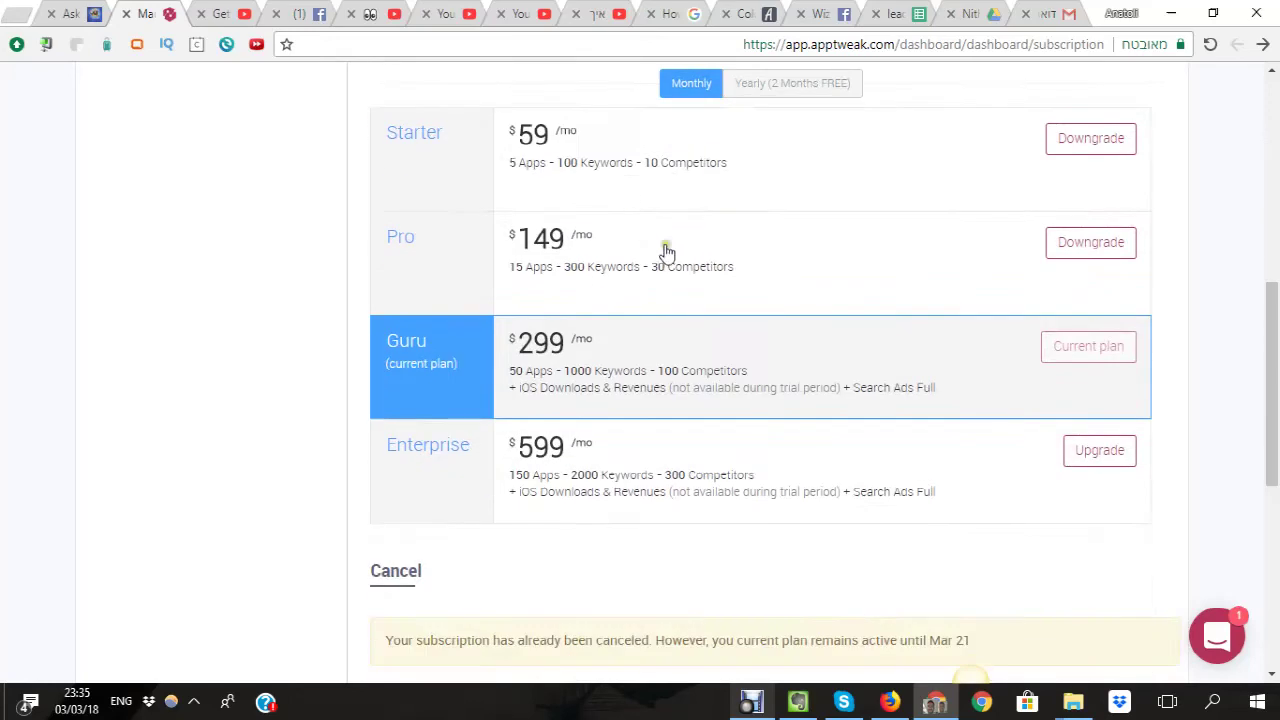
scroll(667, 250, "up", 2)
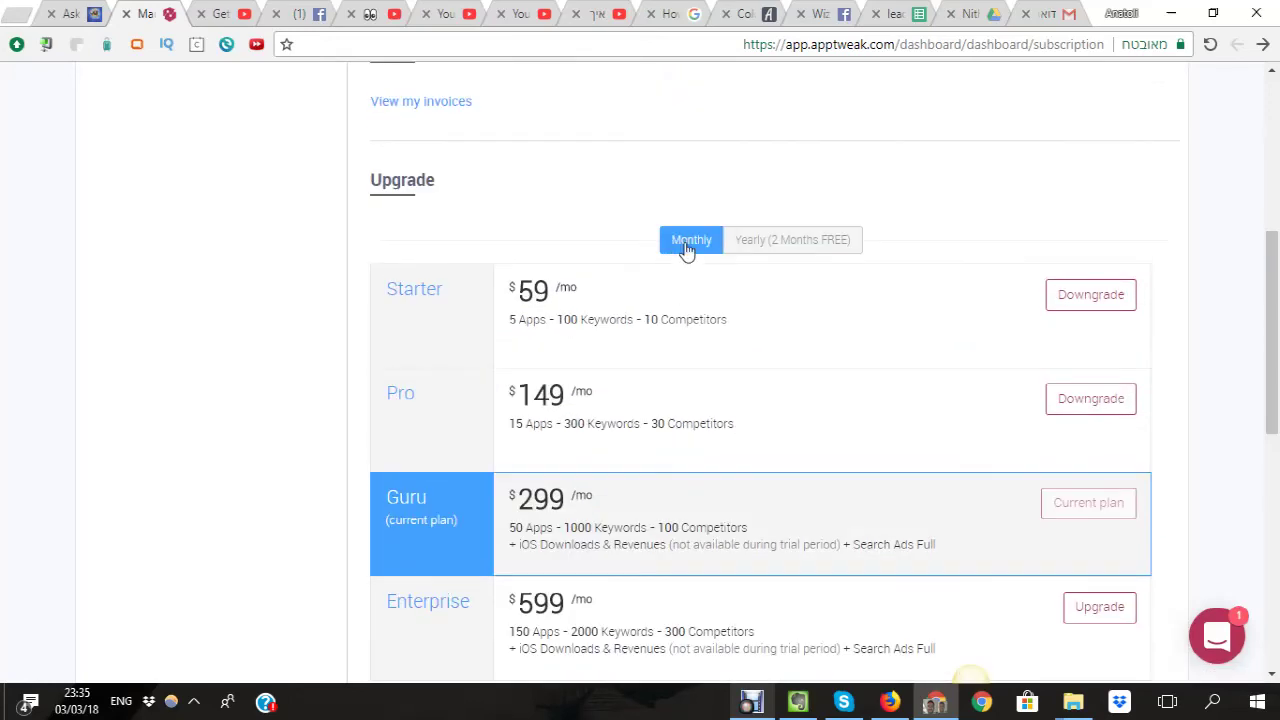
scroll(686, 250, "down", 2)
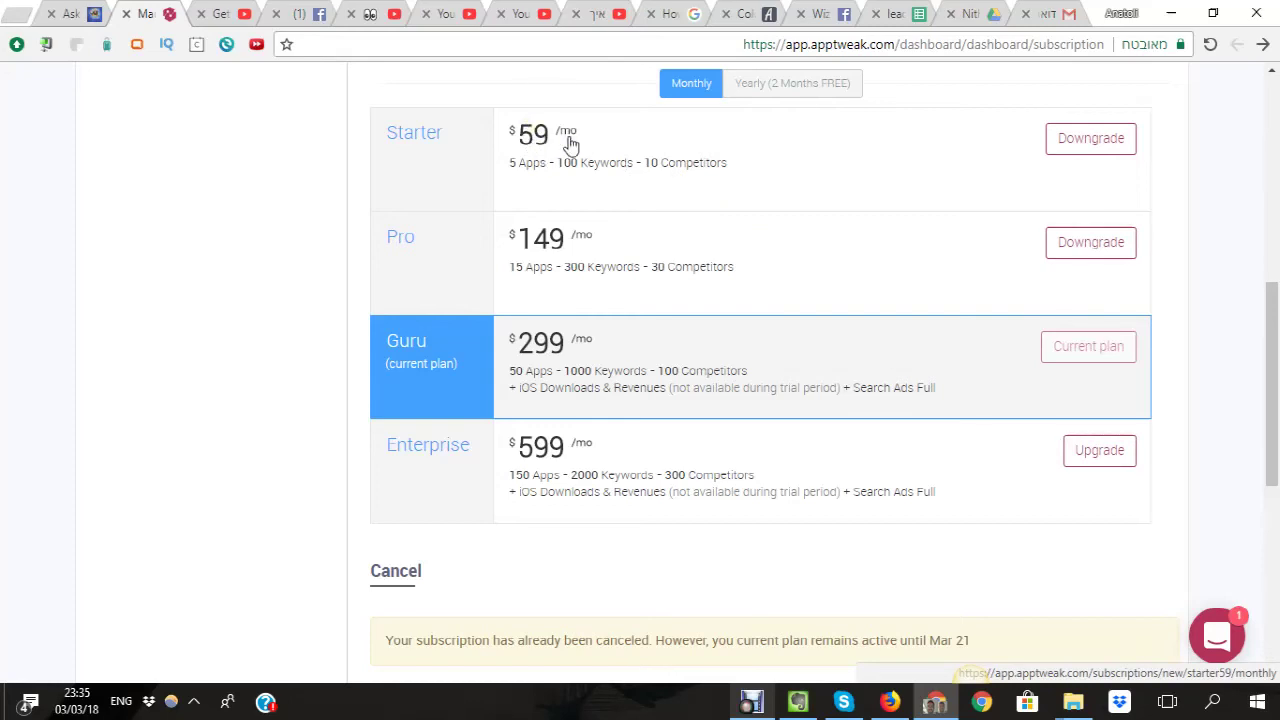
scroll(634, 369, "down", 1)
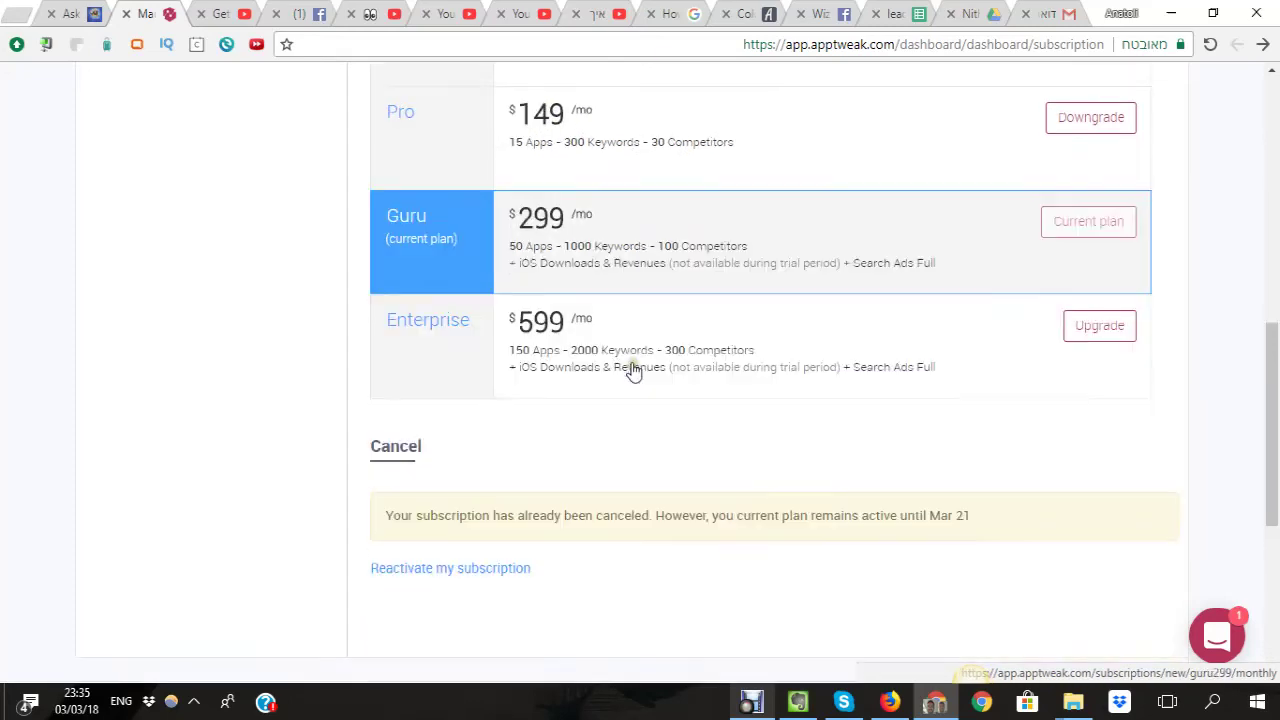
scroll(660, 380, "up", 8)
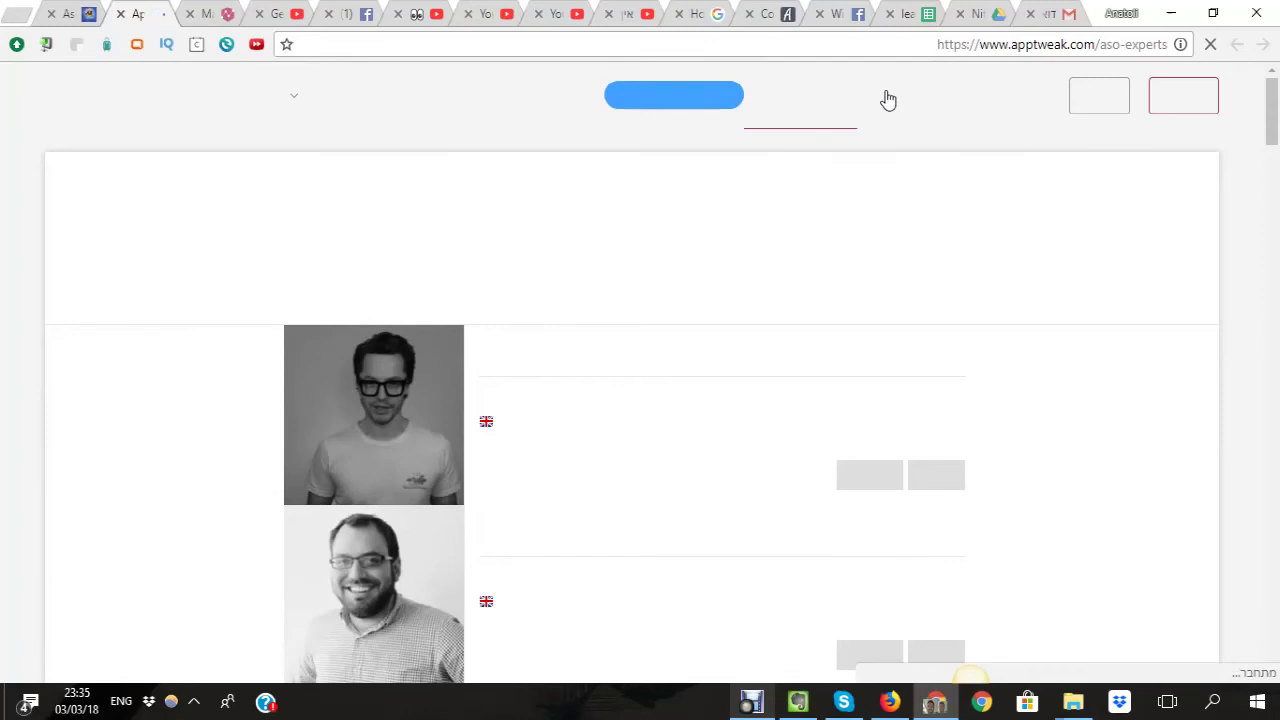
Step: Browse the ASO Experts directory, then close its tab to get back to subscription settings
scroll(812, 258, "down", 5)
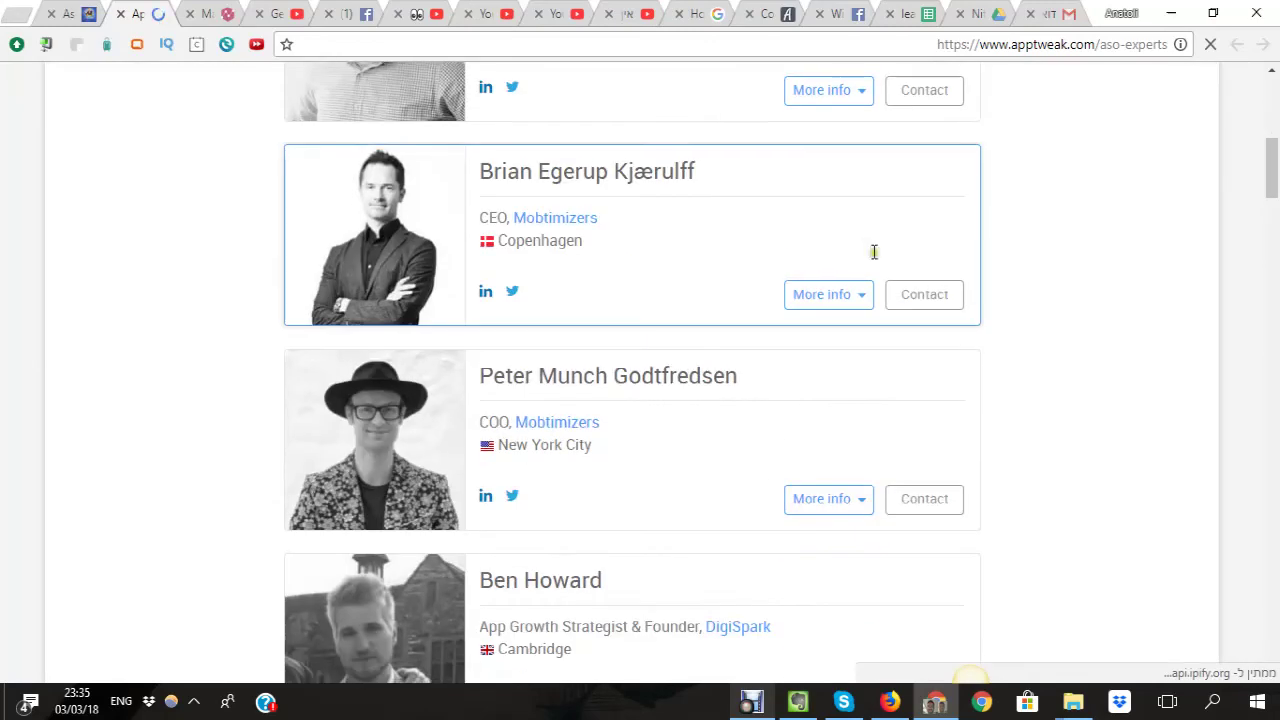
scroll(863, 258, "down", 3)
scroll(863, 258, "down", 6)
scroll(863, 258, "down", 5)
scroll(860, 257, "down", 5)
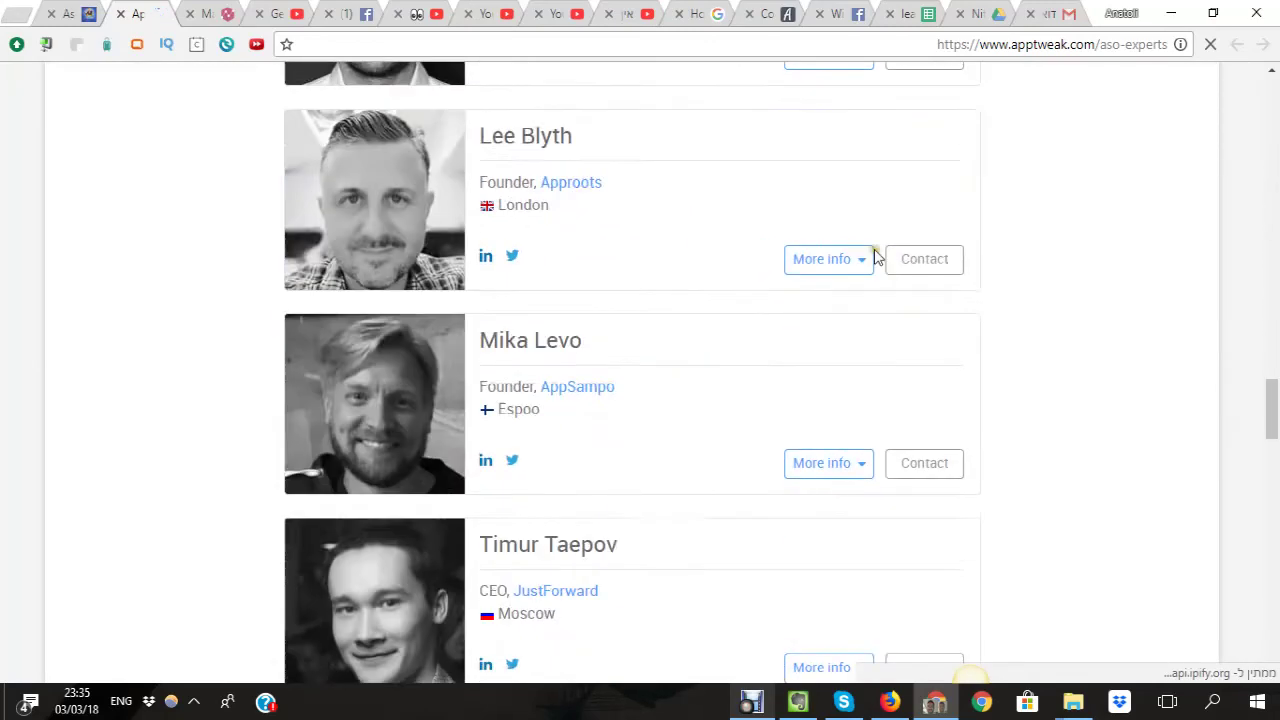
scroll(1026, 166, "down", 5)
scroll(1020, 184, "down", 3)
scroll(1016, 184, "down", 3)
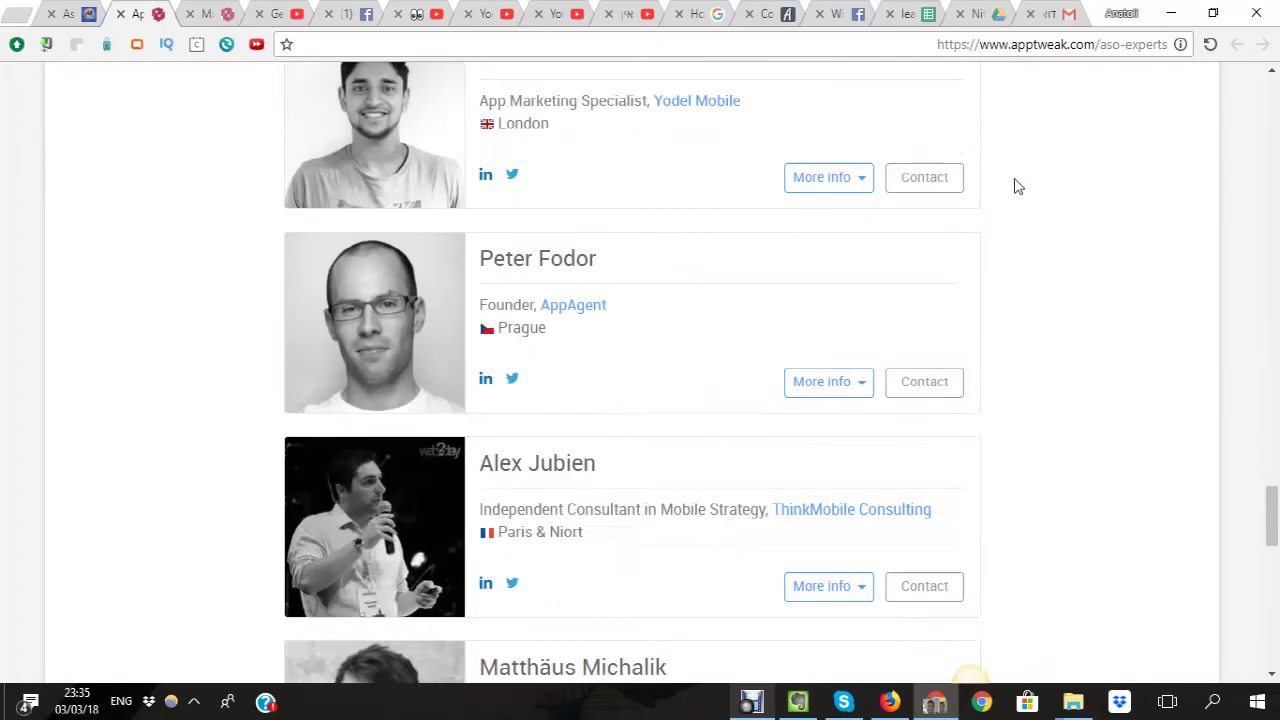
scroll(1017, 186, "down", 2)
scroll(1017, 186, "down", 2)
scroll(1014, 184, "down", 3)
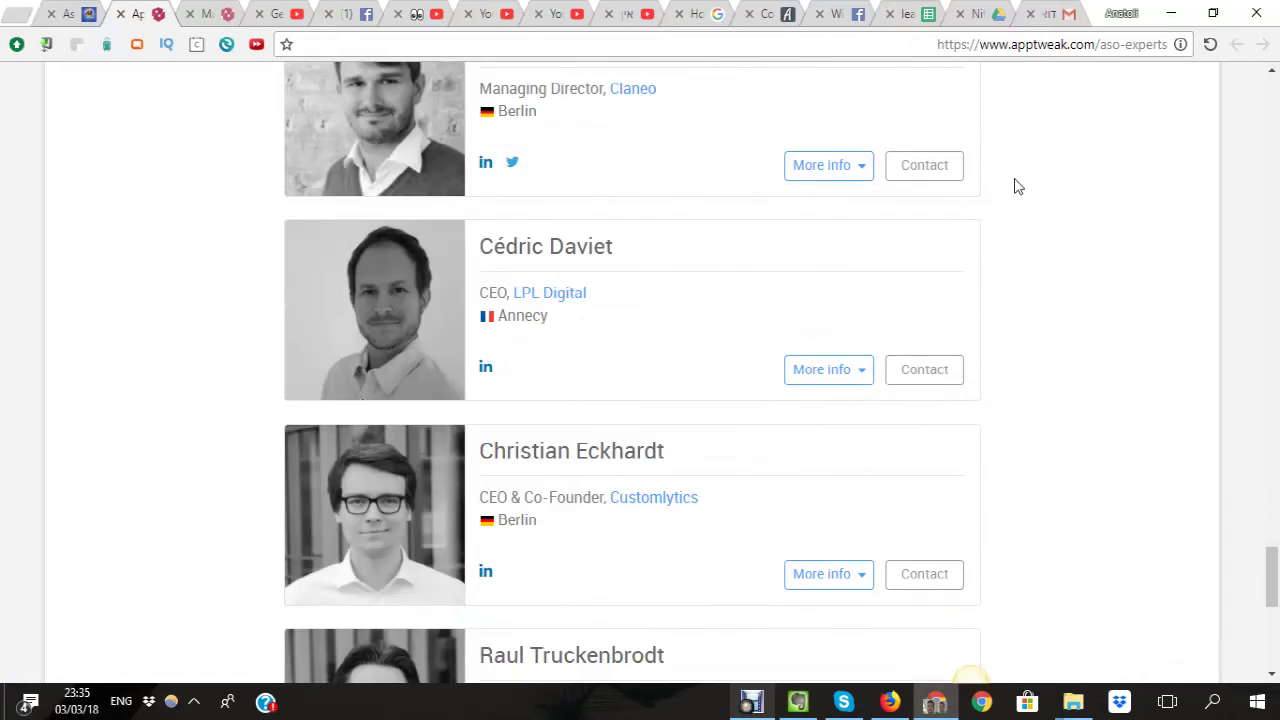
scroll(1012, 184, "down", 3)
scroll(1008, 186, "up", 5)
scroll(1006, 186, "up", 5)
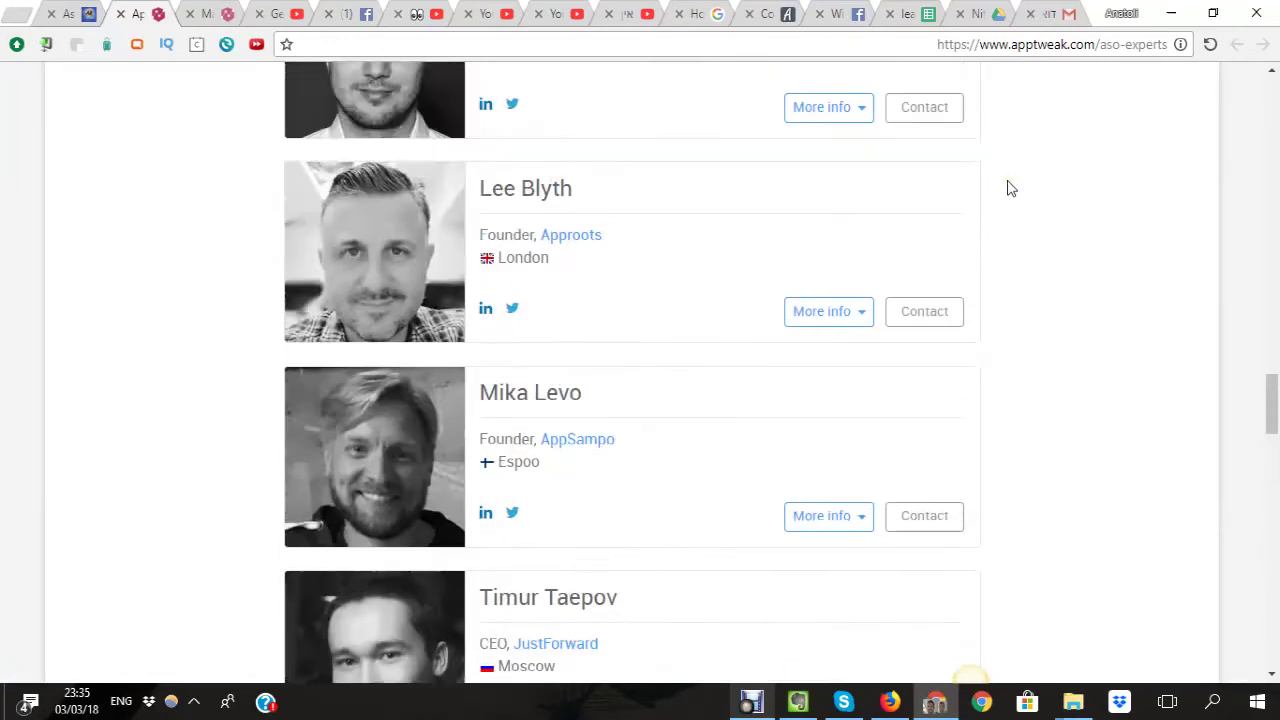
scroll(1040, 149, "up", 5)
scroll(1040, 149, "up", 5)
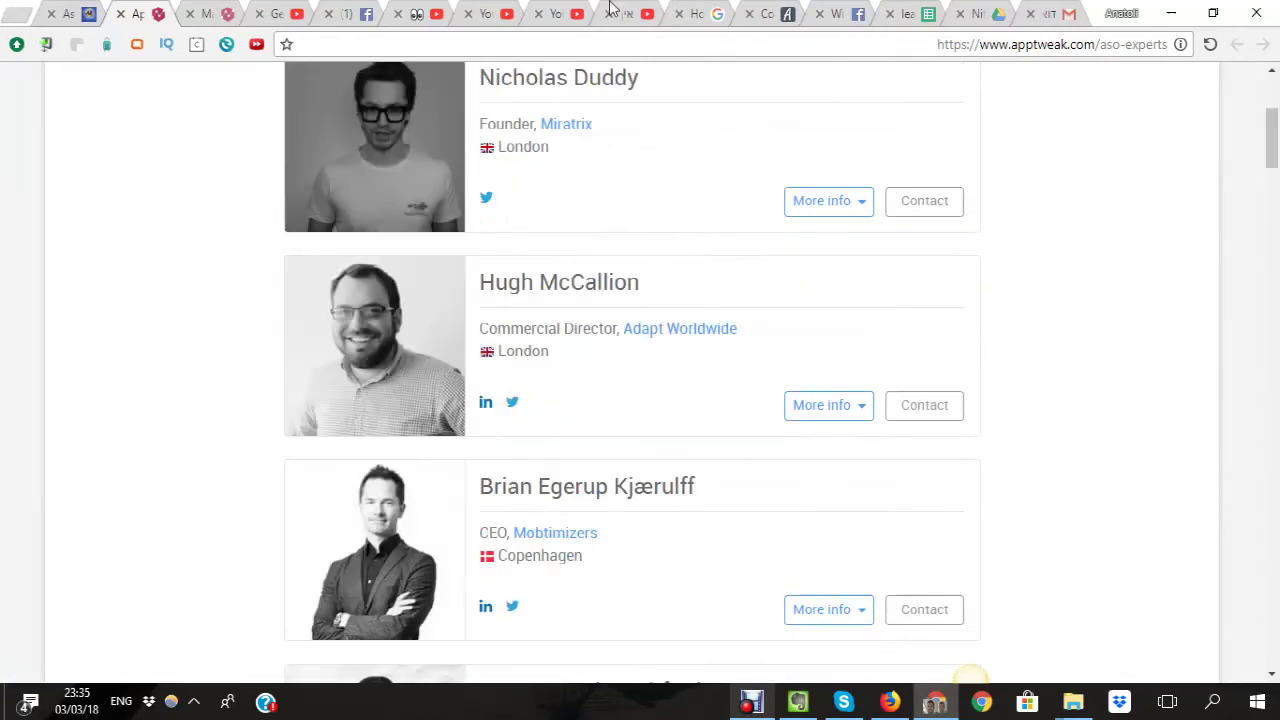
left_click(121, 13)
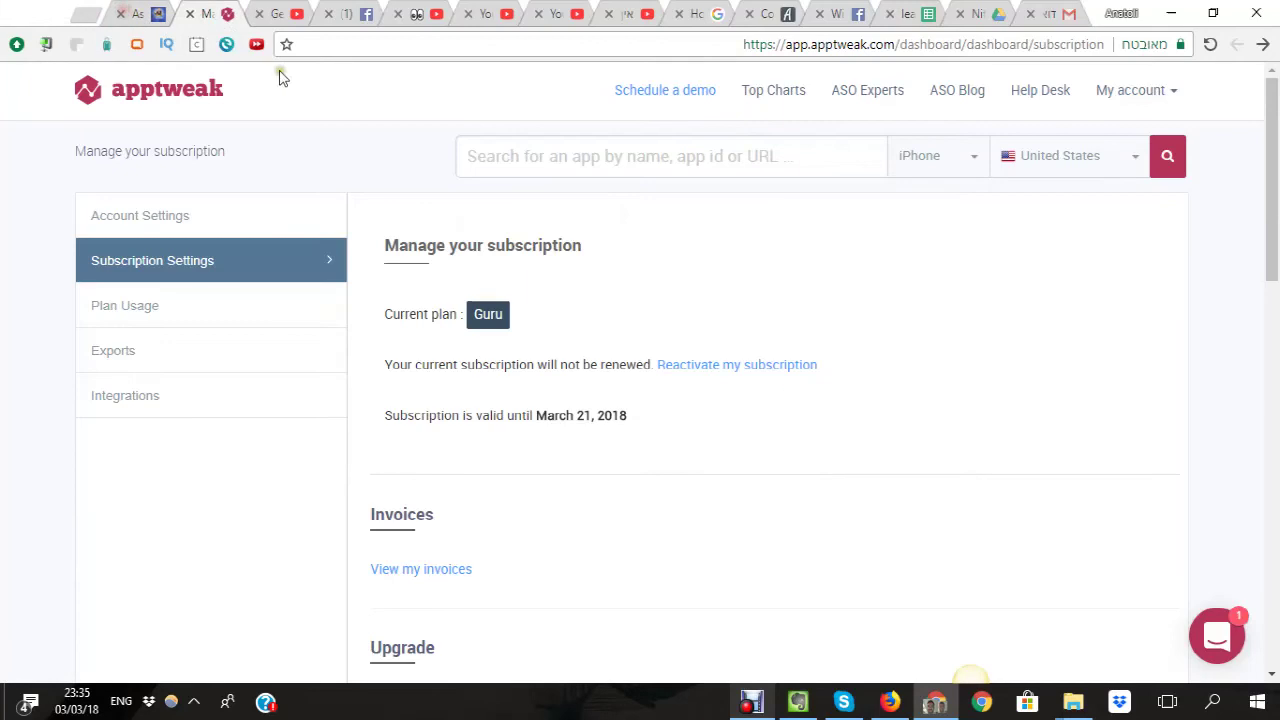
left_click(765, 95)
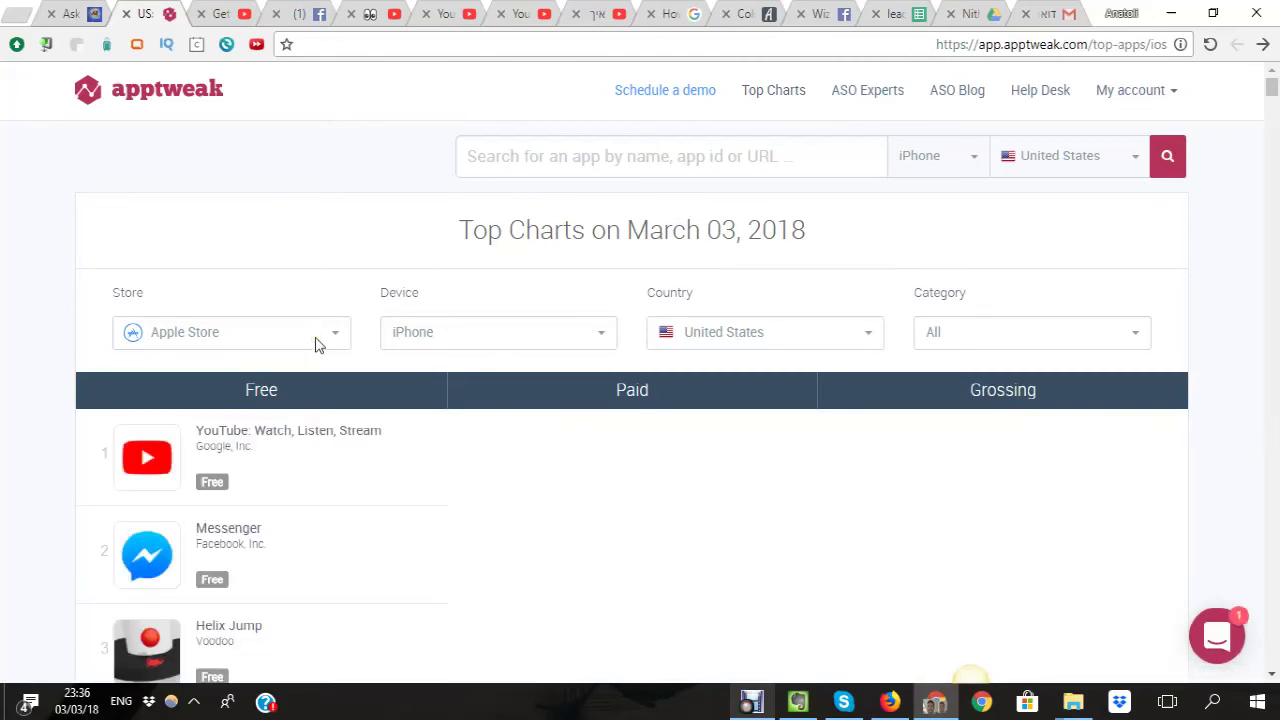
left_click(230, 335)
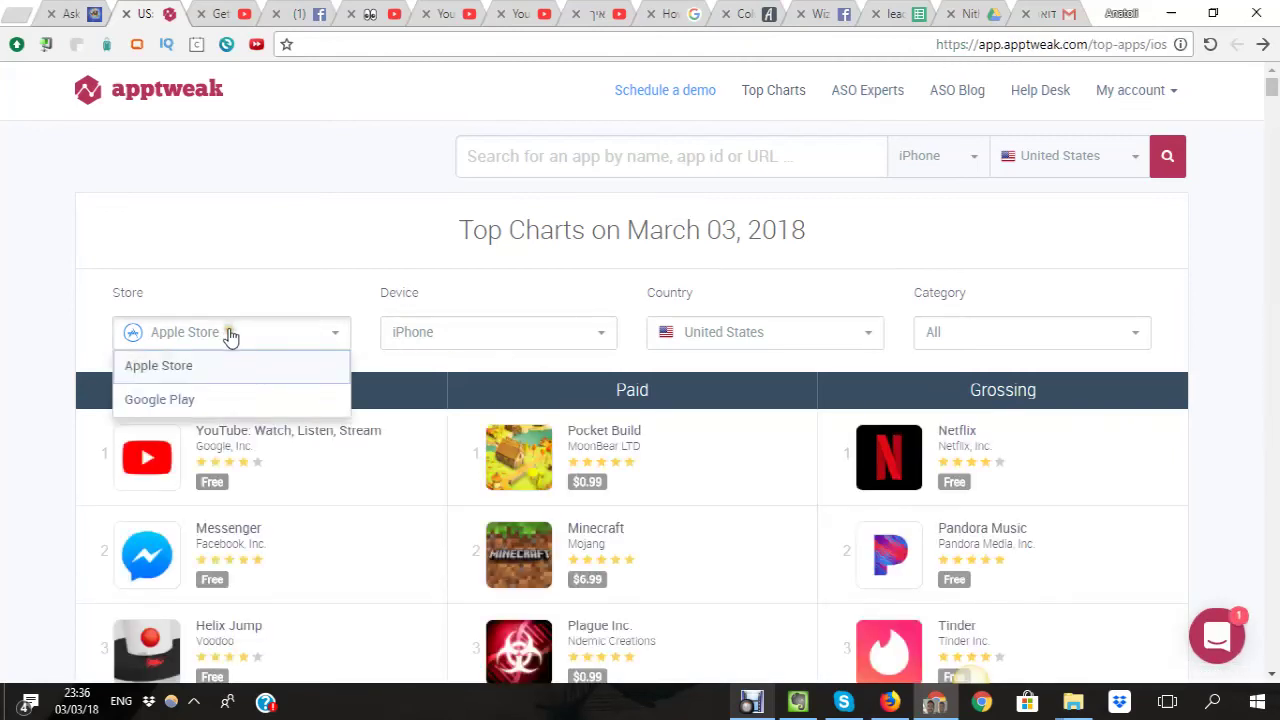
left_click(475, 337)
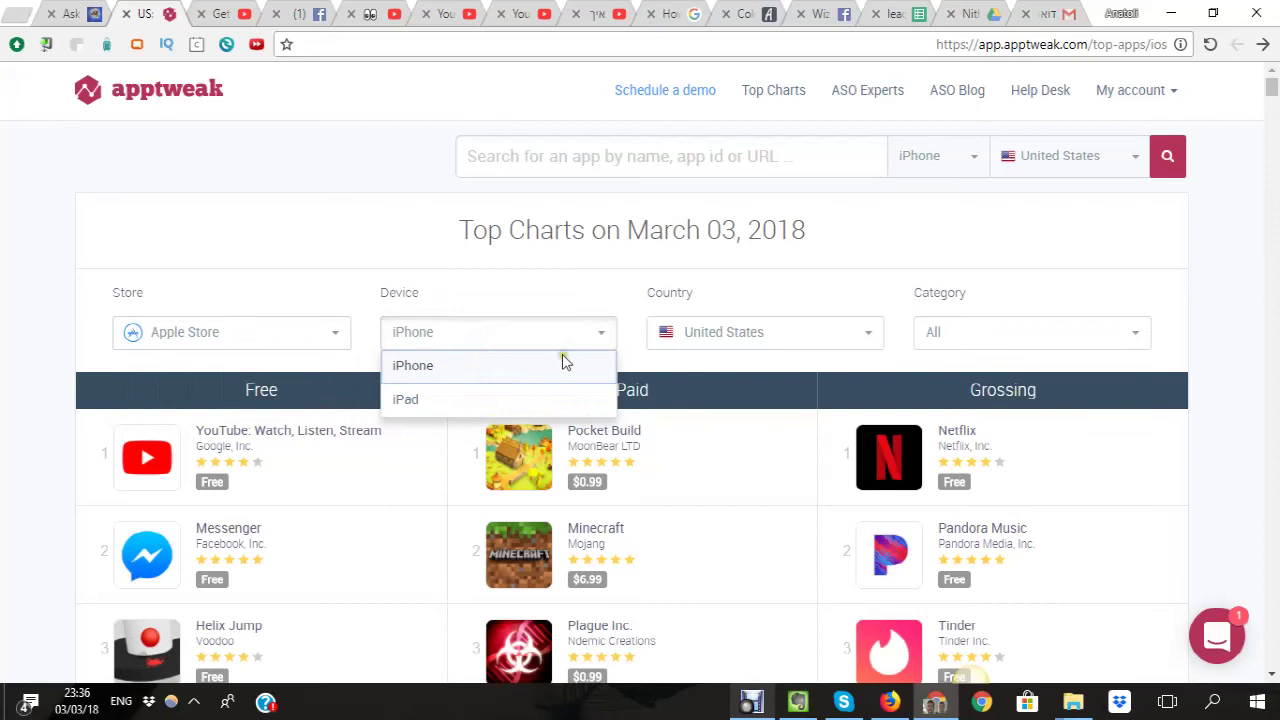
left_click(725, 345)
scroll(760, 420, "down", 3)
scroll(763, 429, "down", 3)
scroll(762, 460, "down", 3)
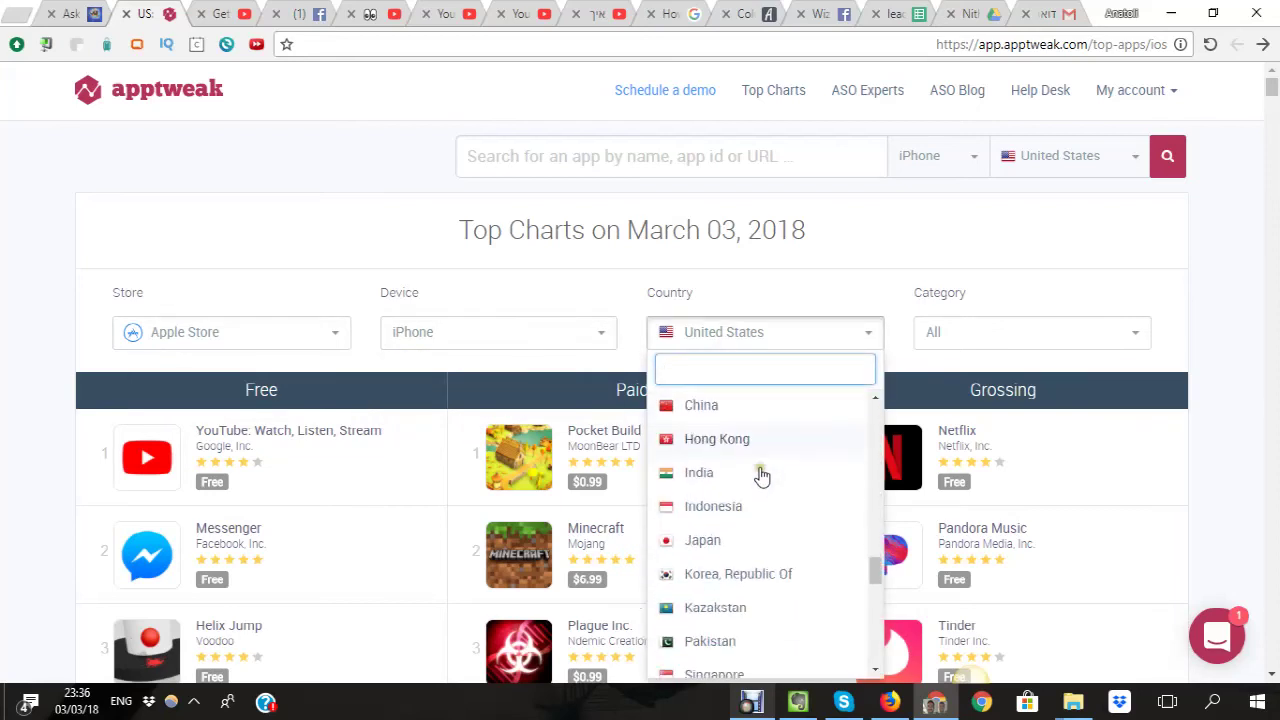
scroll(762, 477, "down", 3)
left_click(934, 224)
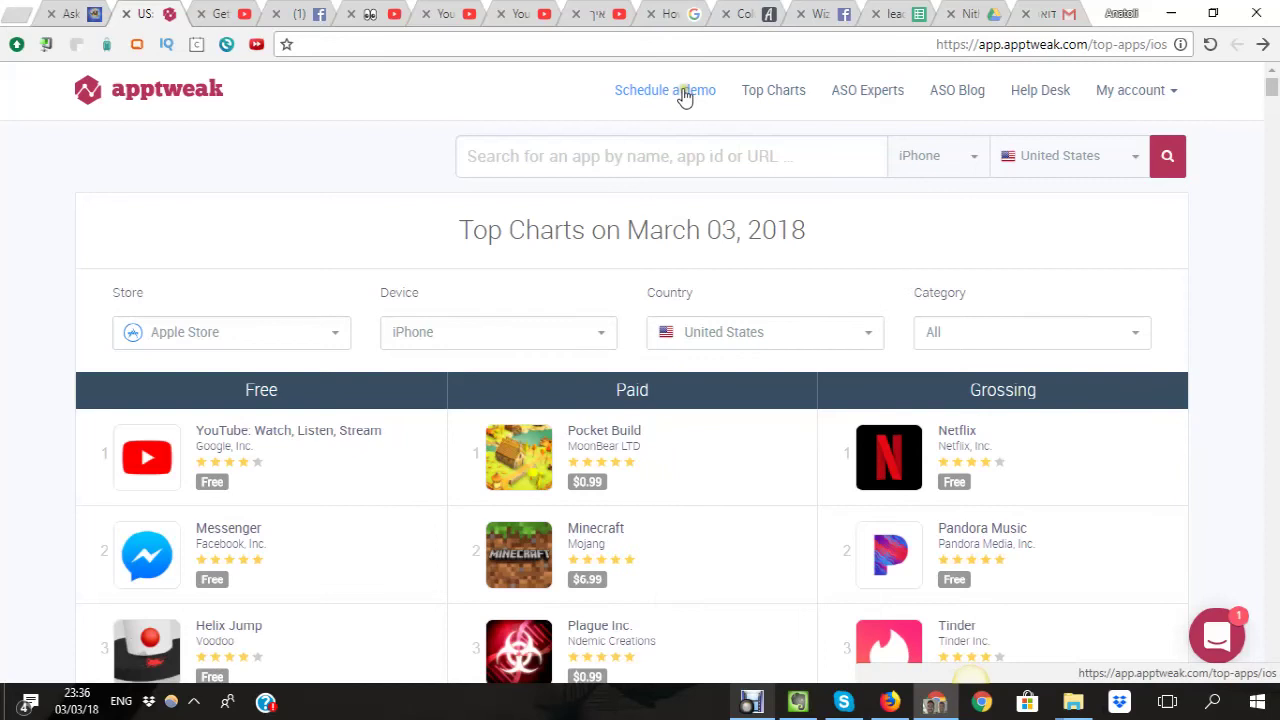
left_click(183, 98)
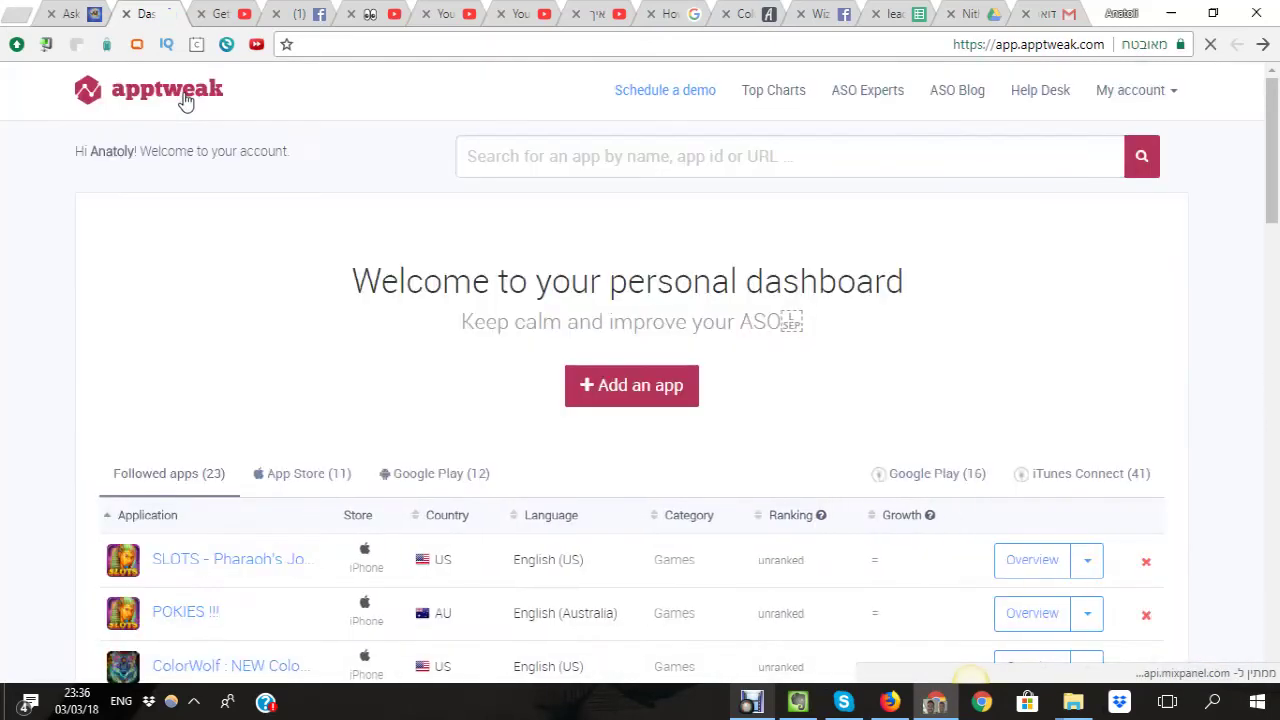
scroll(270, 305, "down", 3)
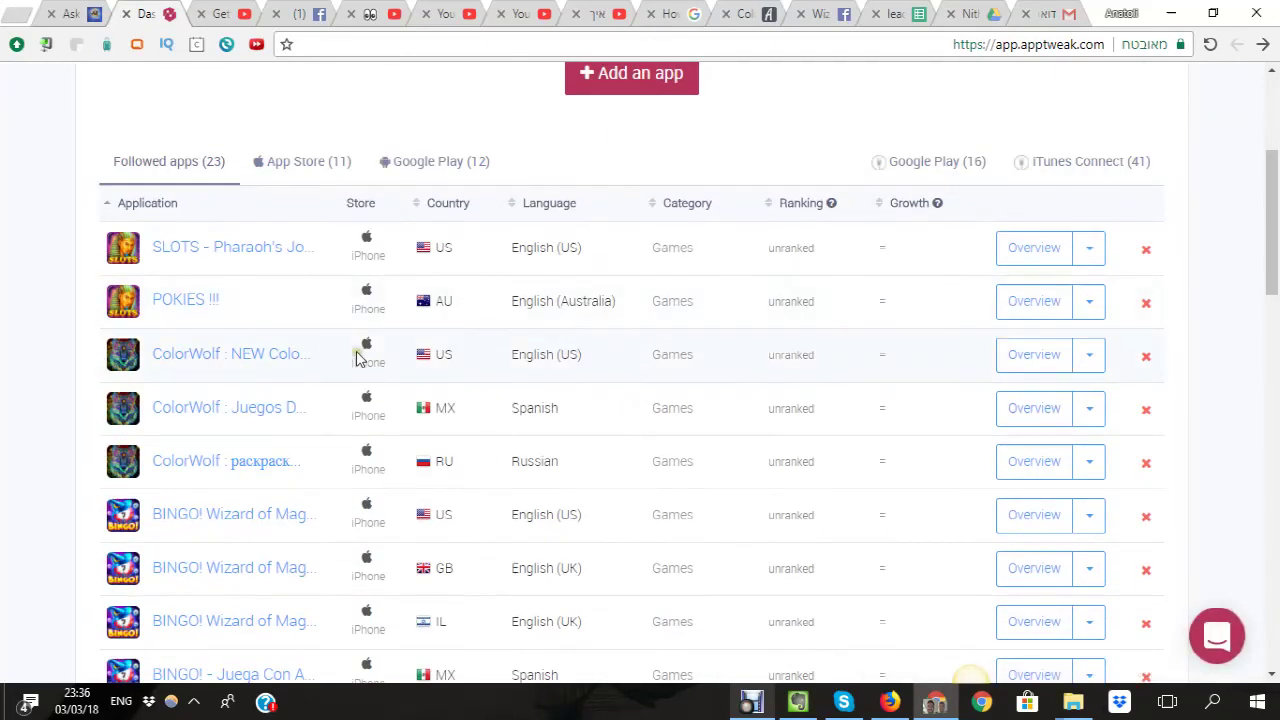
scroll(334, 380, "down", 5)
scroll(334, 380, "down", 10)
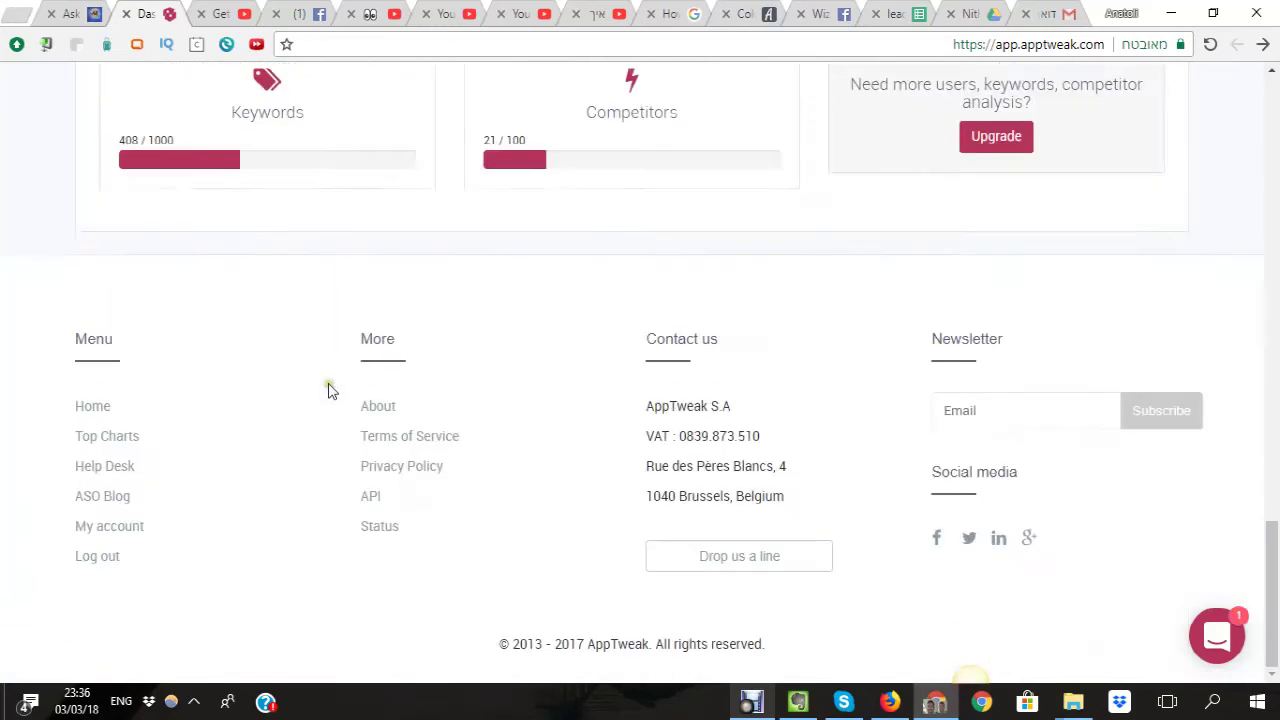
scroll(330, 385, "up", 10)
scroll(505, 395, "up", 10)
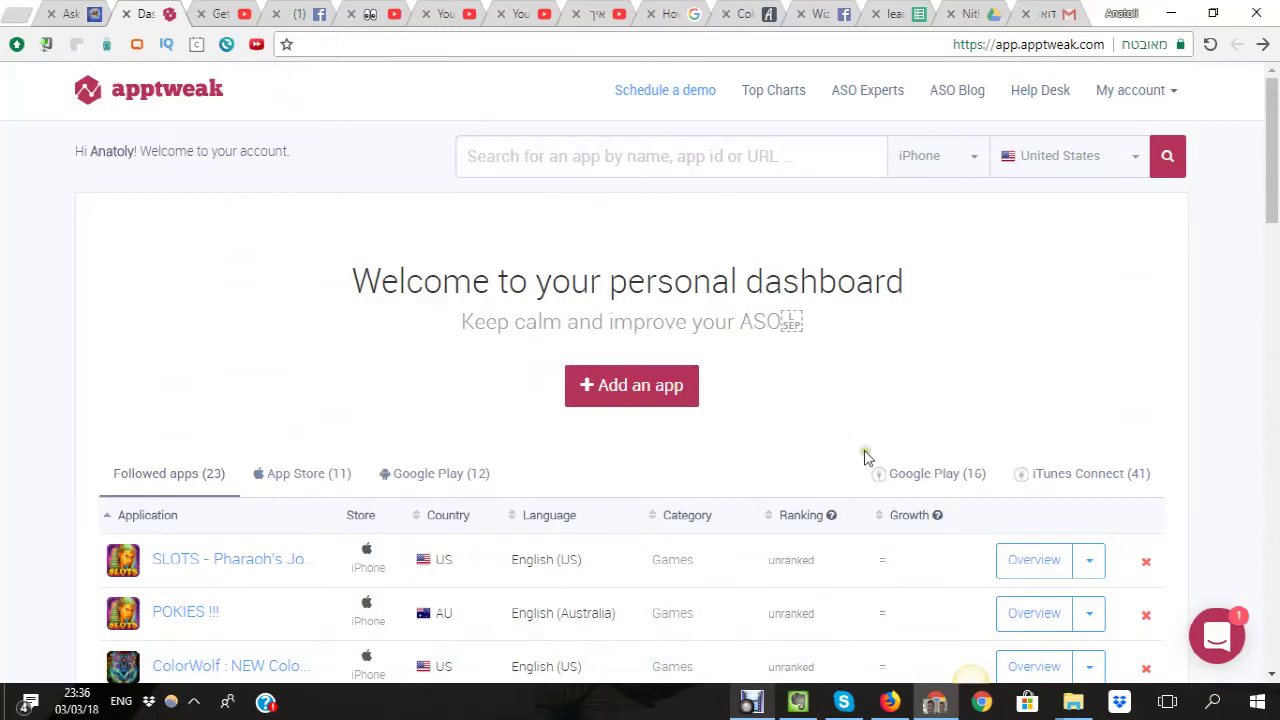
scroll(615, 350, "down", 2)
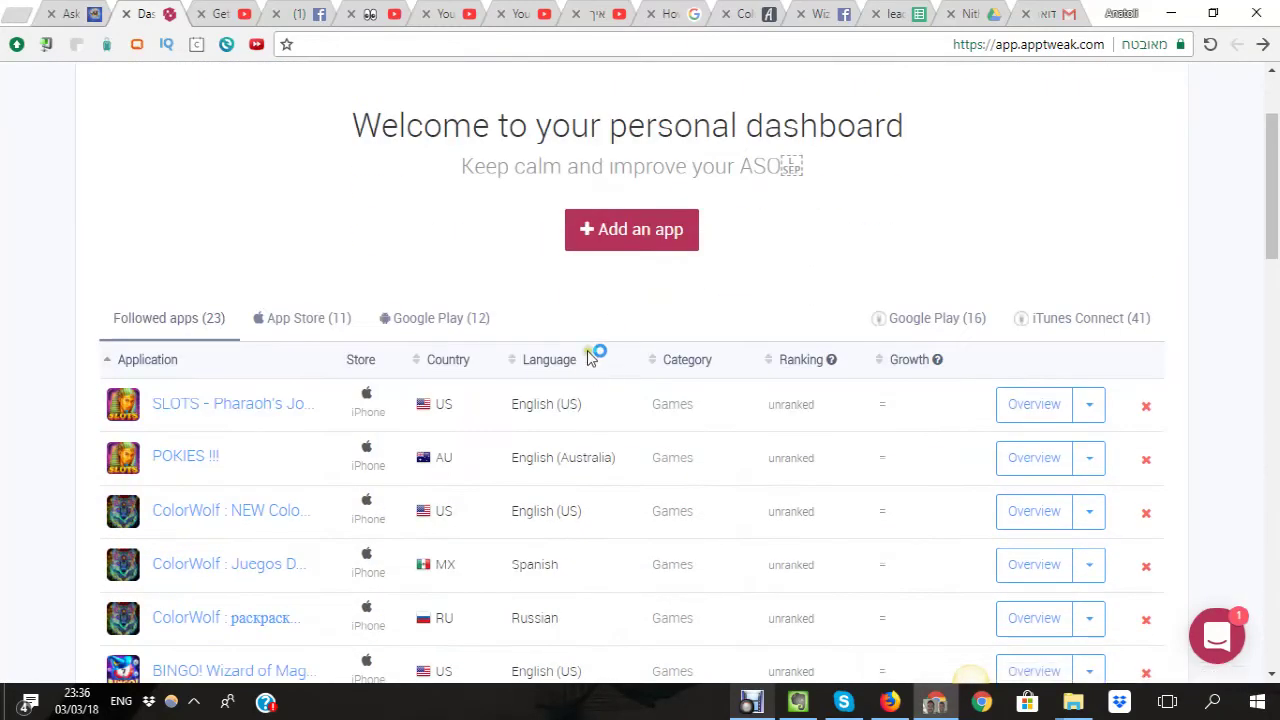
Step: Start adding an app and select Bingo Party- BINGO Games
left_click(633, 234)
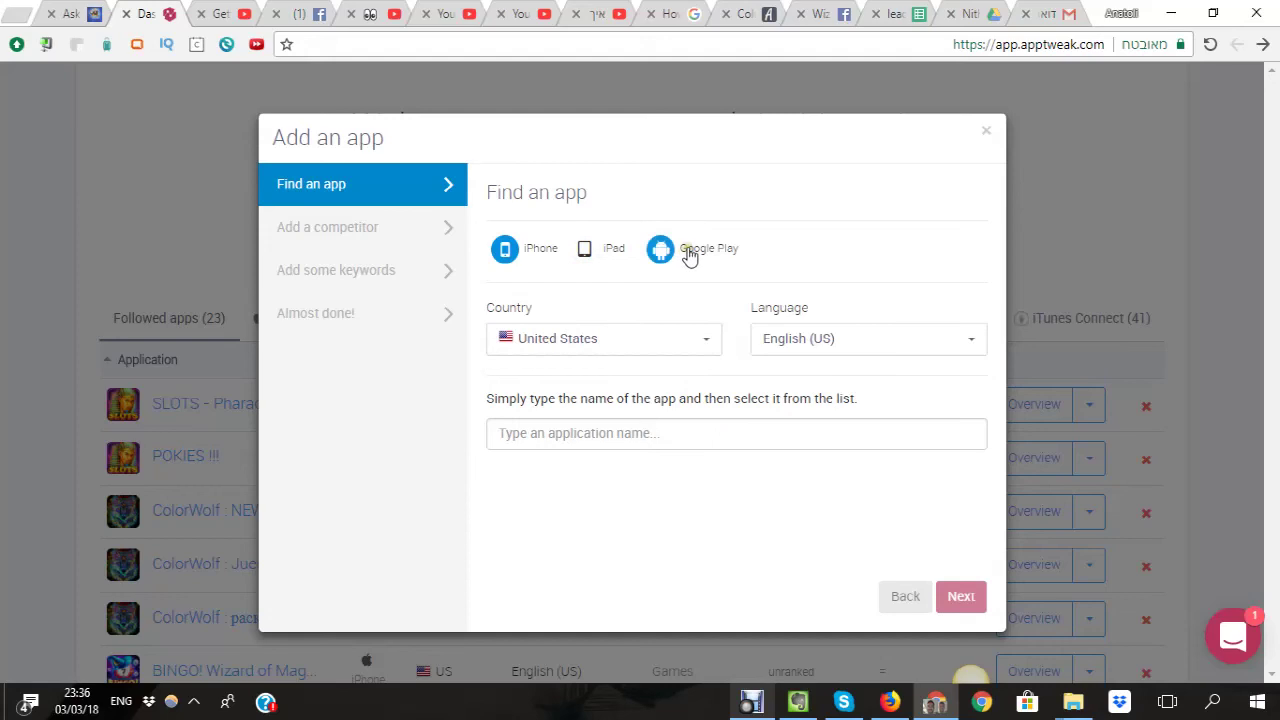
left_click(641, 434)
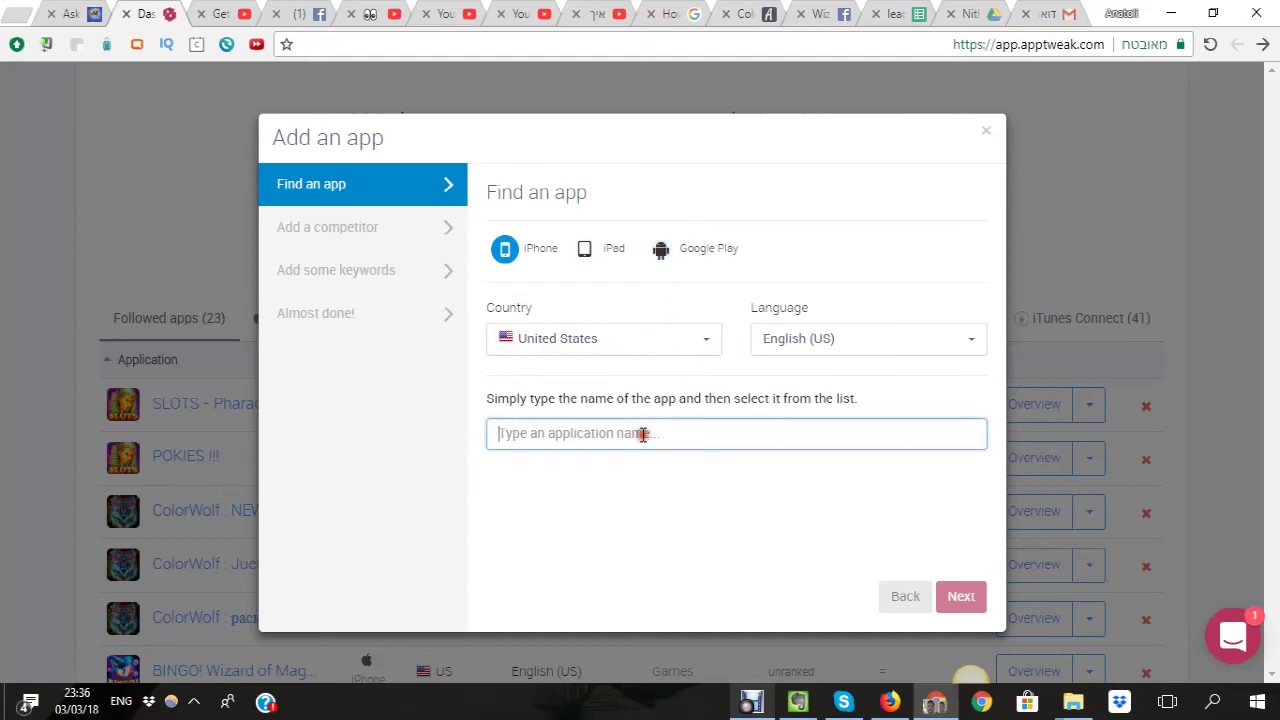
type("bi")
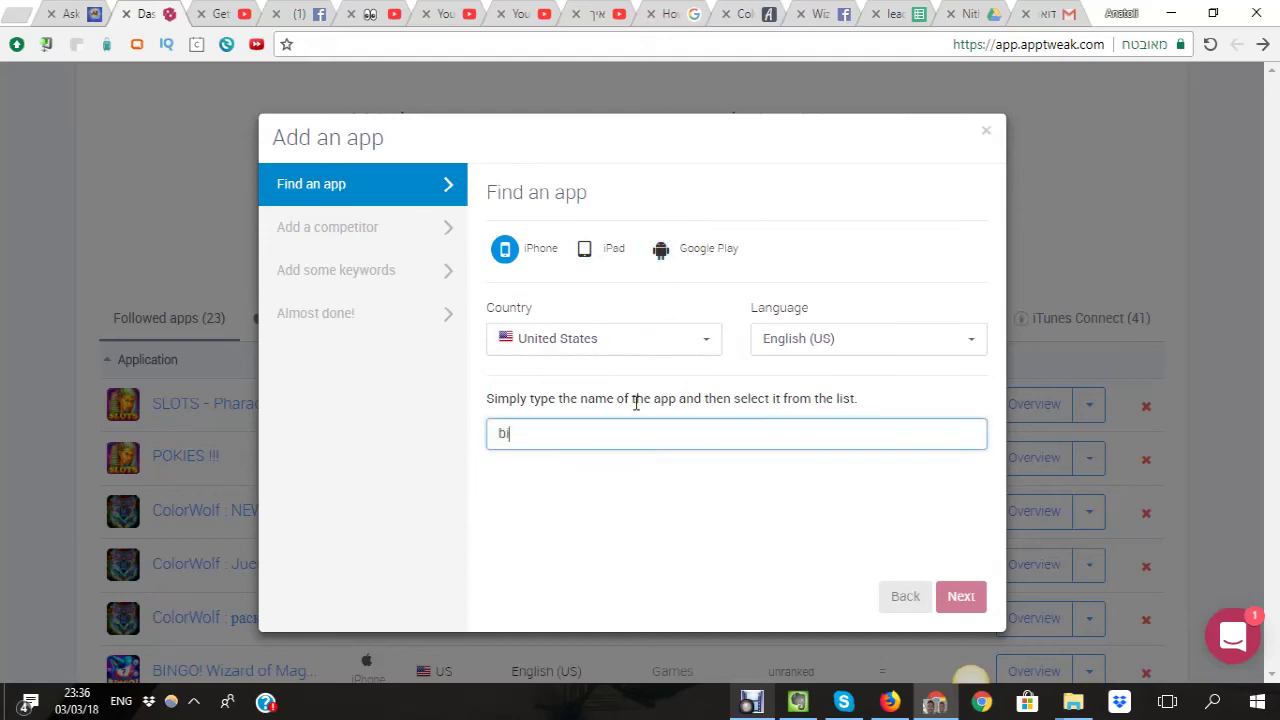
type("ngo")
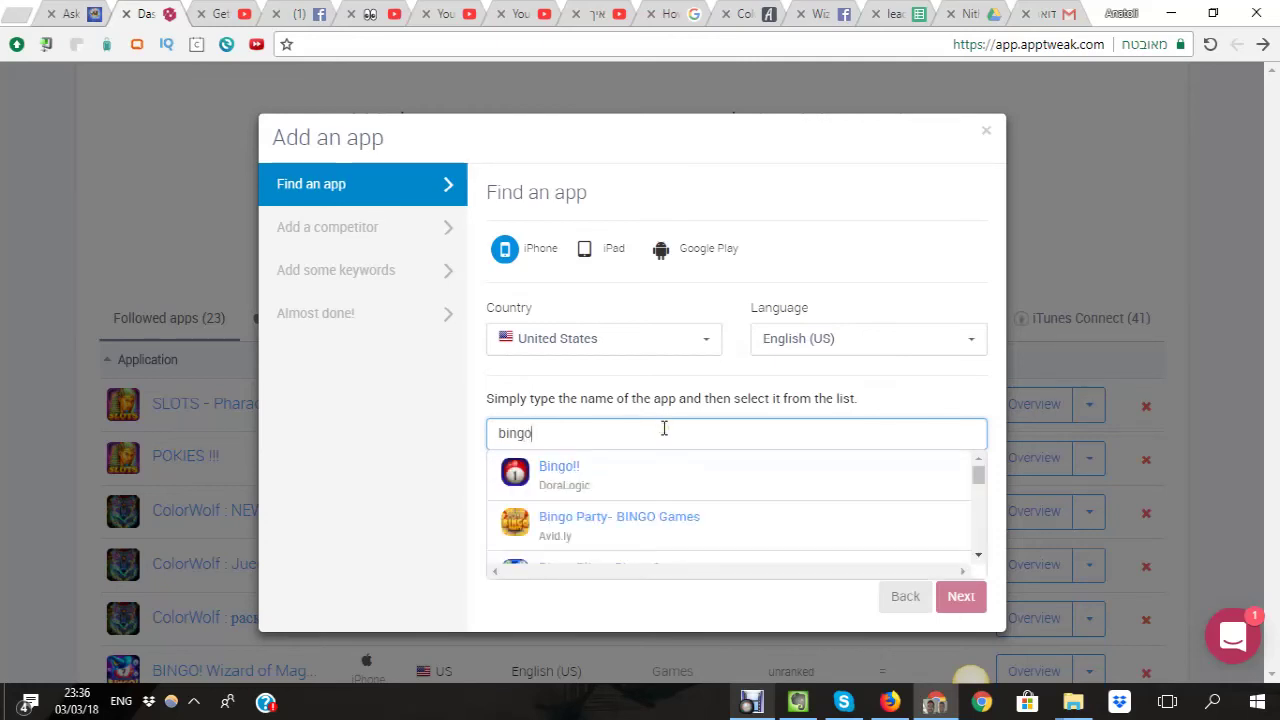
left_click(667, 518)
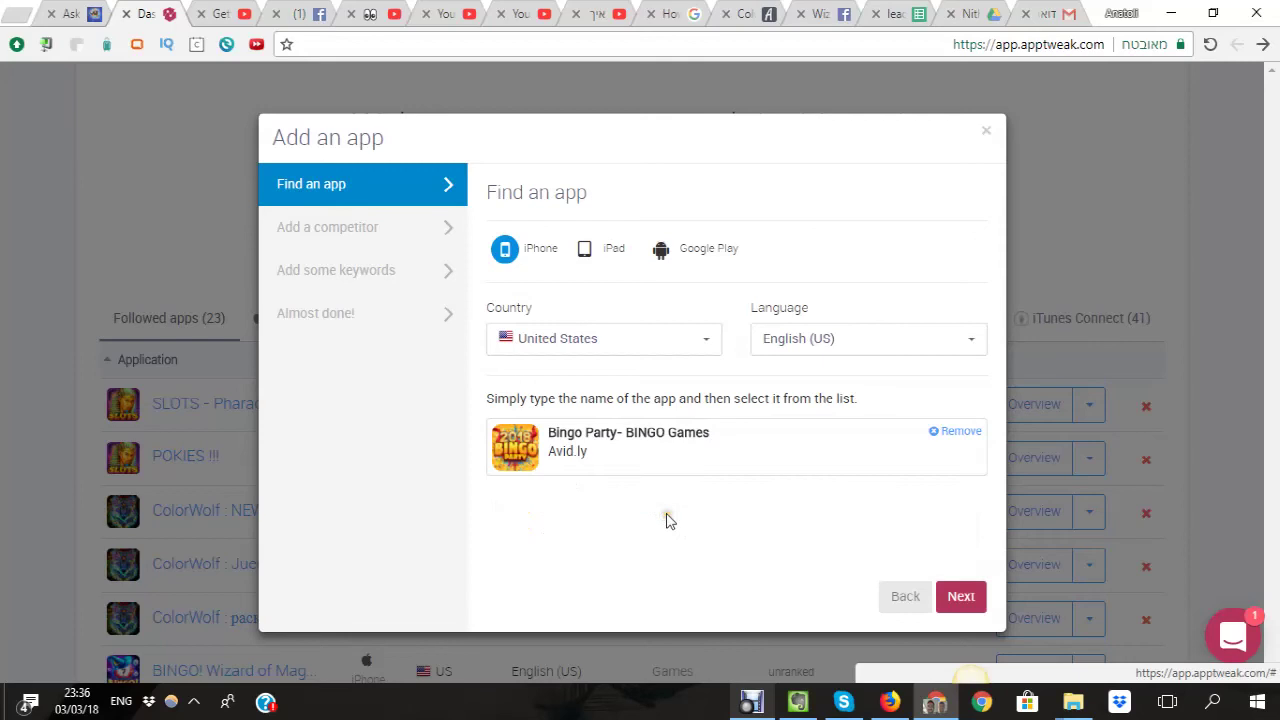
left_click(982, 609)
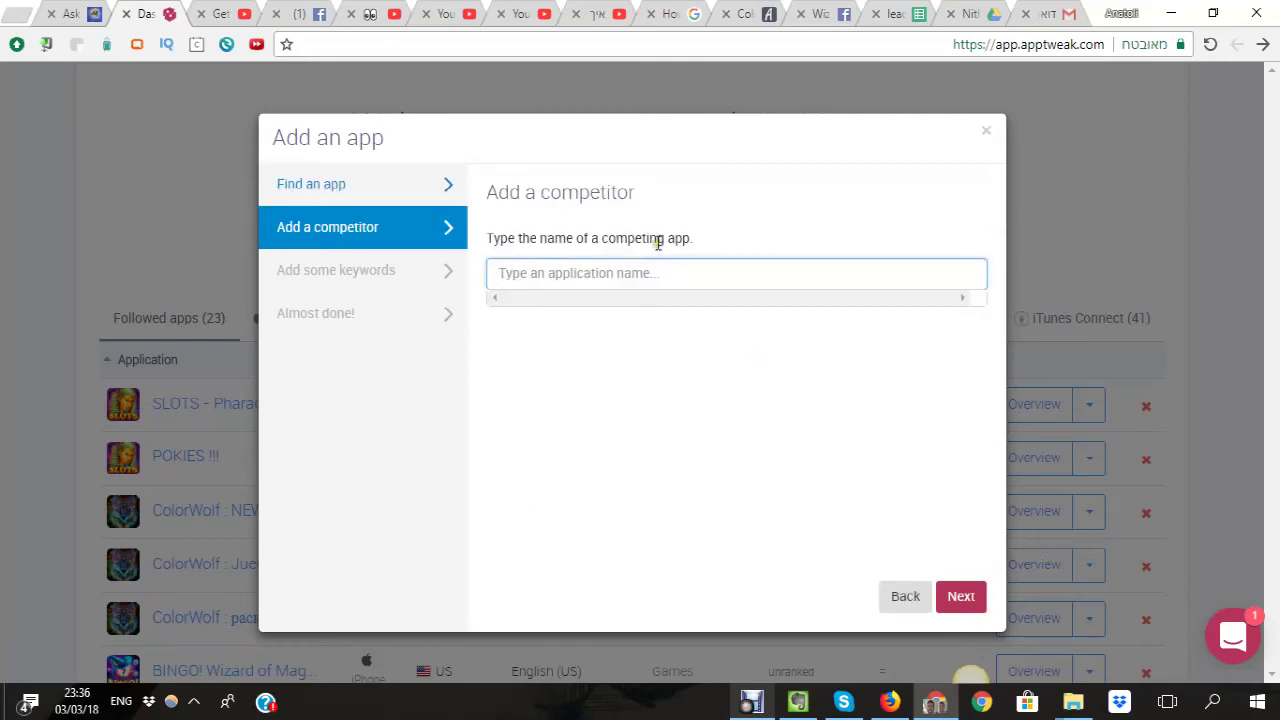
Step: Choose Bingo Blitz - Bingo Games as the competitor
type("bi")
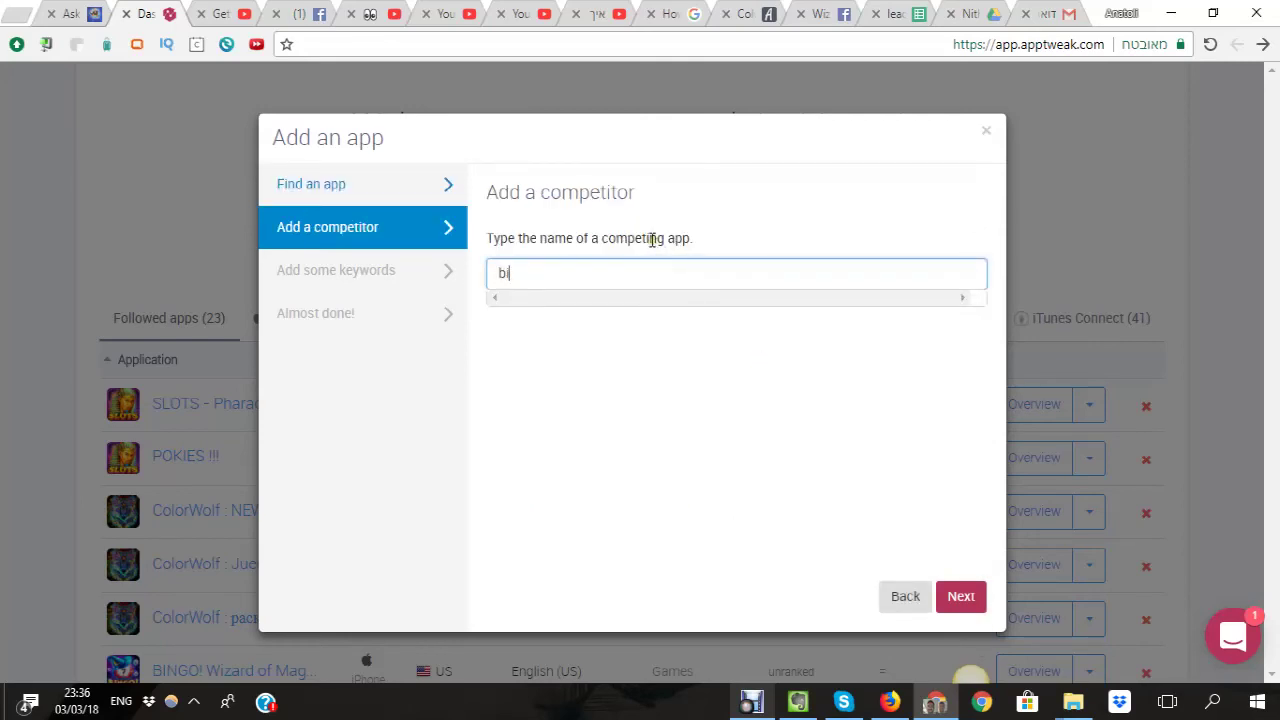
type("ngo")
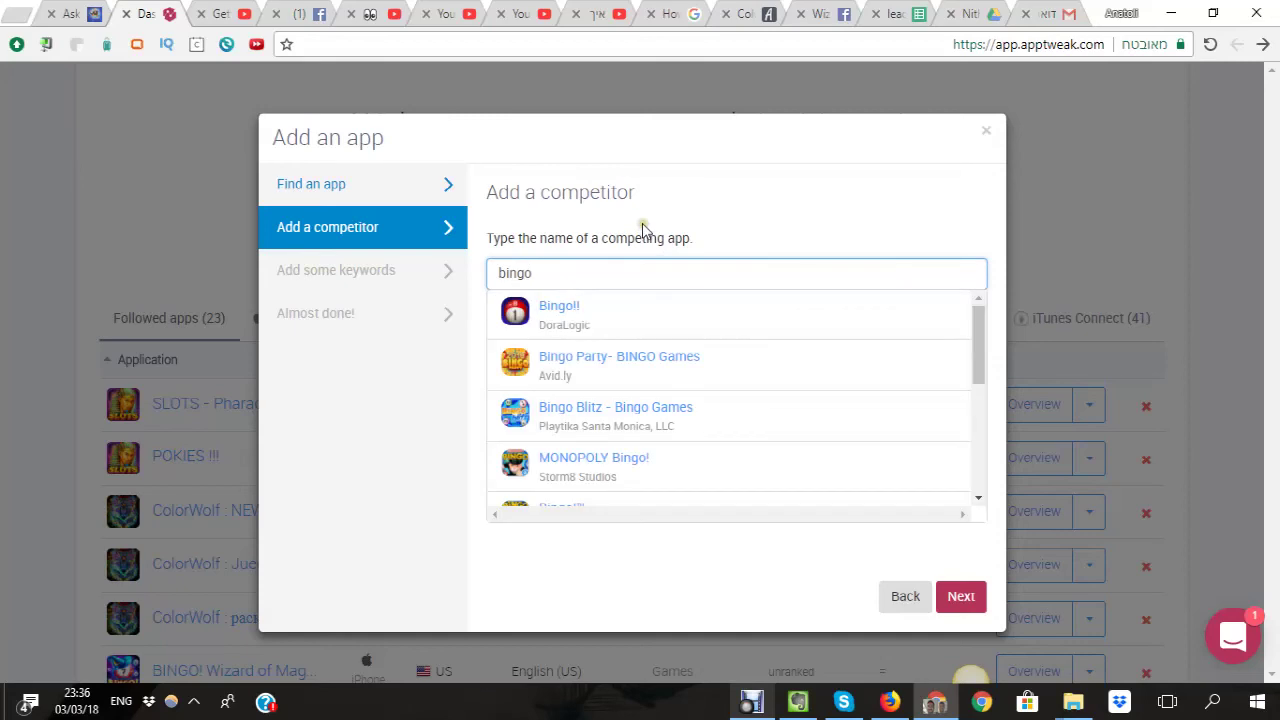
left_click(666, 409)
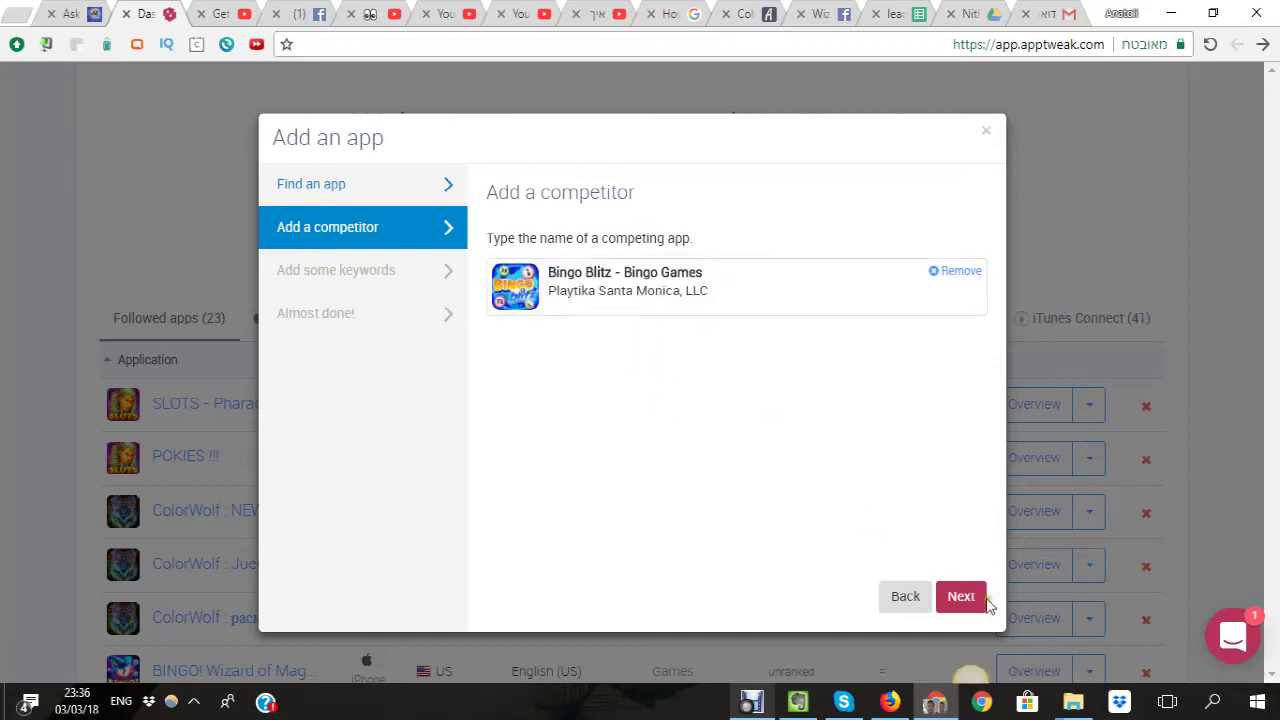
left_click(975, 600)
Step: Enter the keywords bingo games and bingo balls, then add the app to the dashboard
left_click(622, 278)
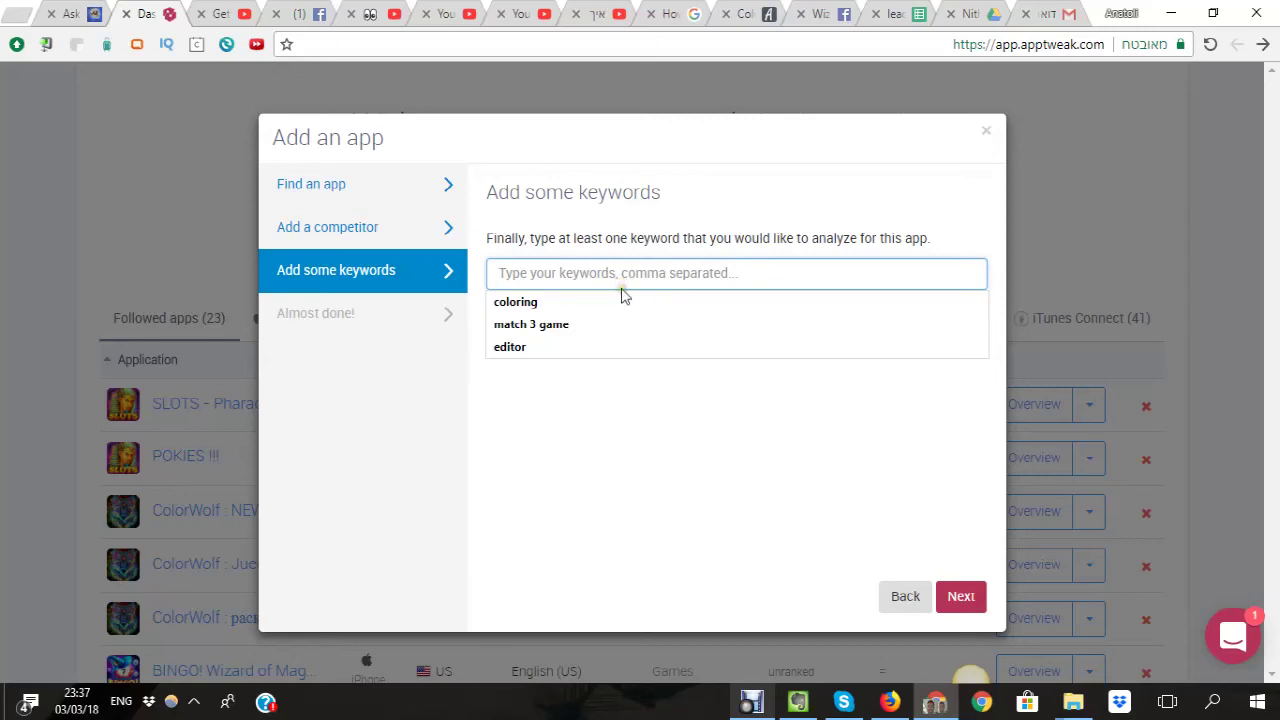
type("bingo")
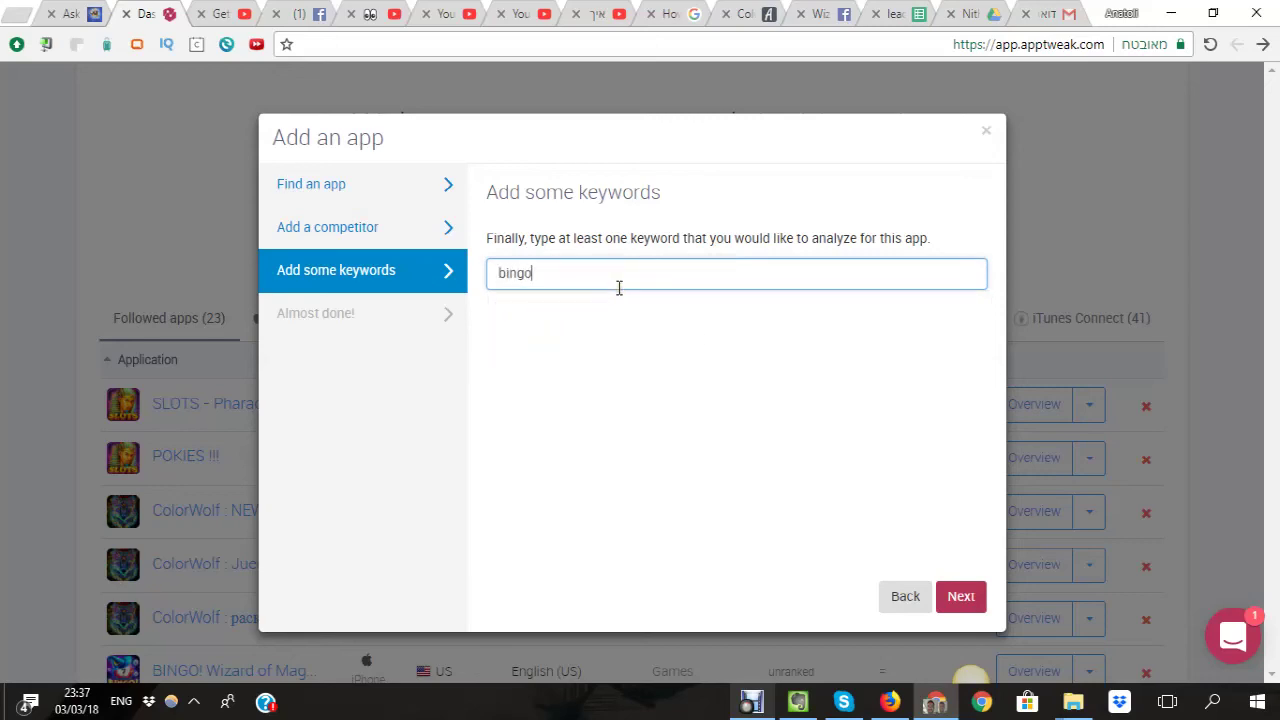
type(" ga")
key("BackSpace")
key("BackSpace")
key("BackSpace")
type("o")
left_click(962, 598)
left_click(960, 605)
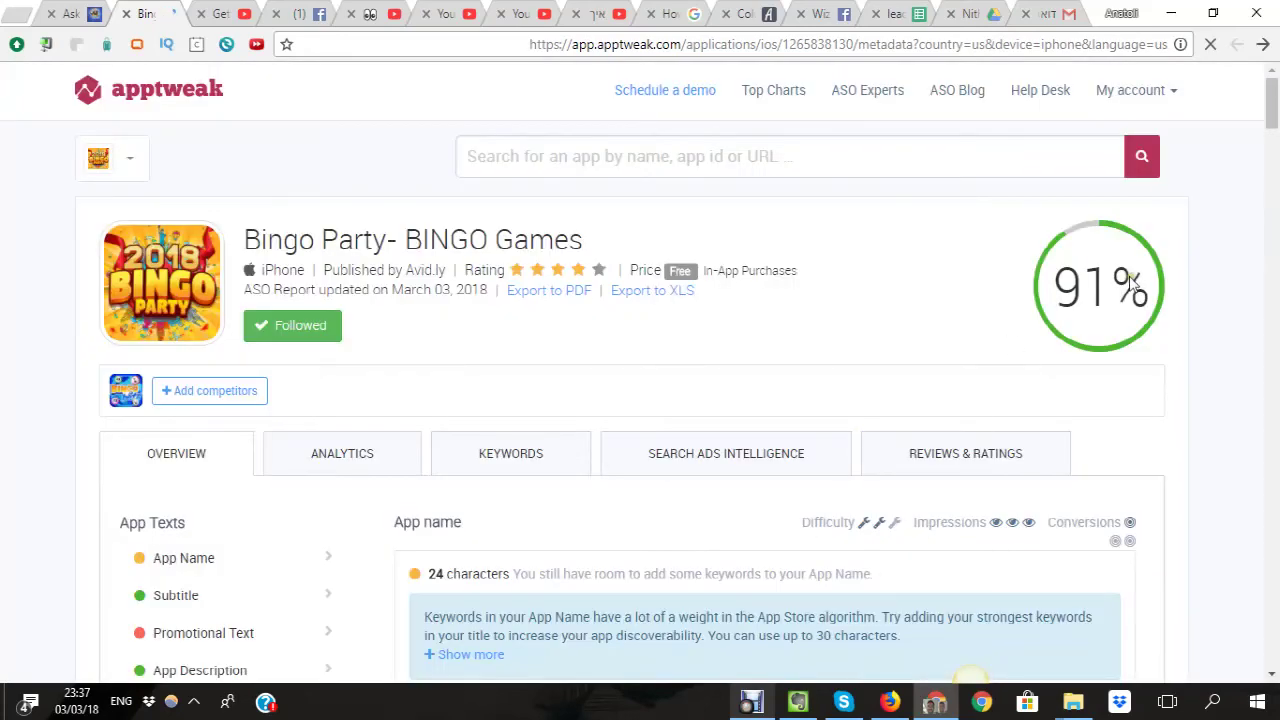
Step: Review the App name and Subtitle analyses, highlighting the subtitle feedback sentence
scroll(800, 262, "down", 2)
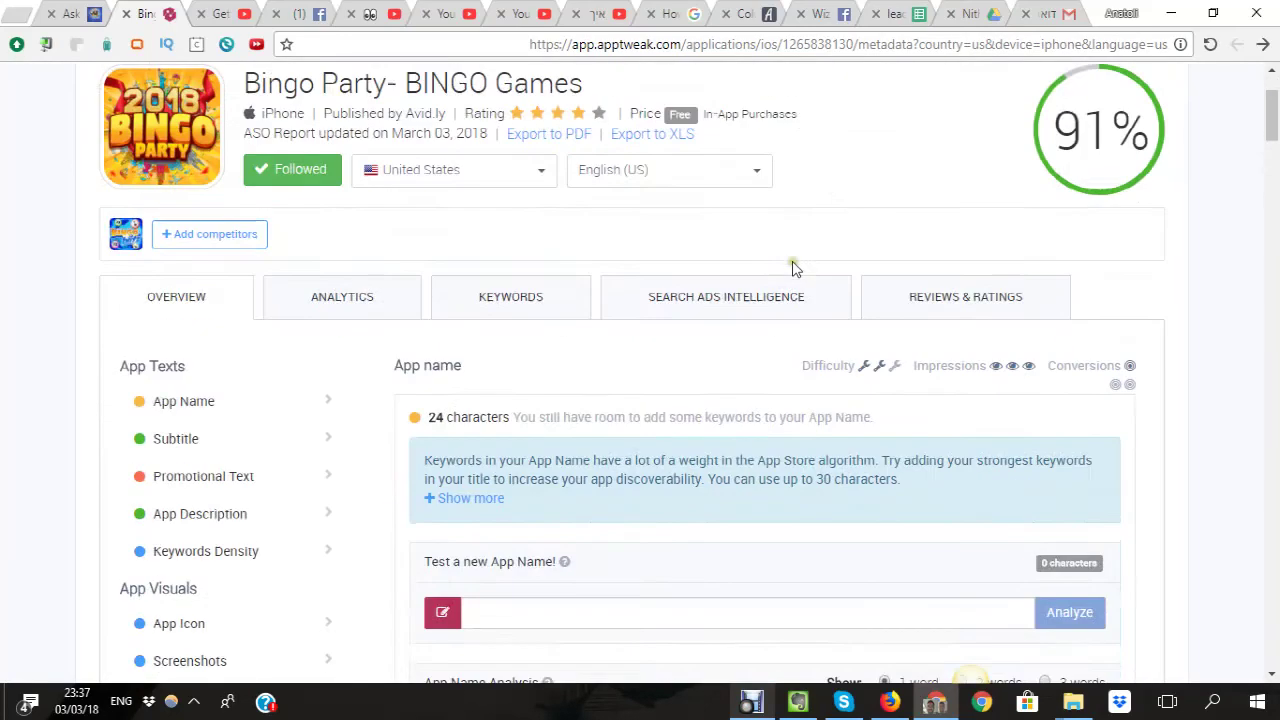
scroll(780, 268, "up", 2)
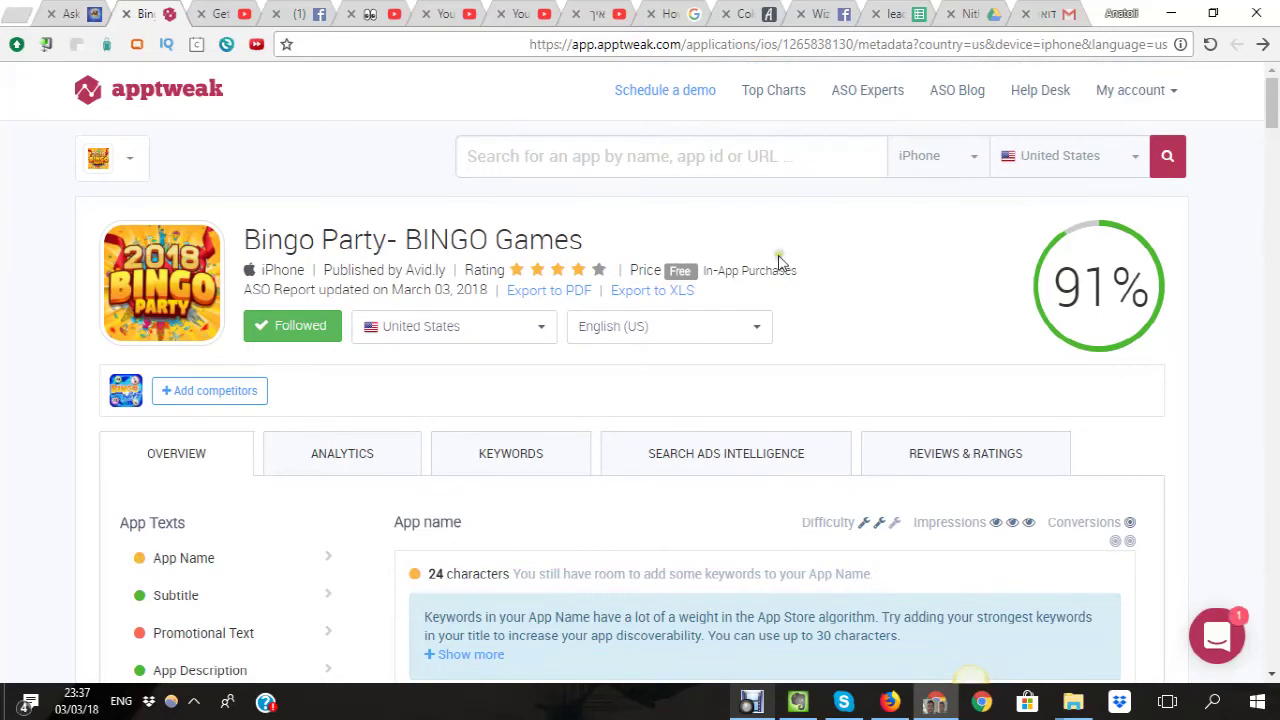
scroll(770, 262, "down", 2)
scroll(754, 271, "down", 2)
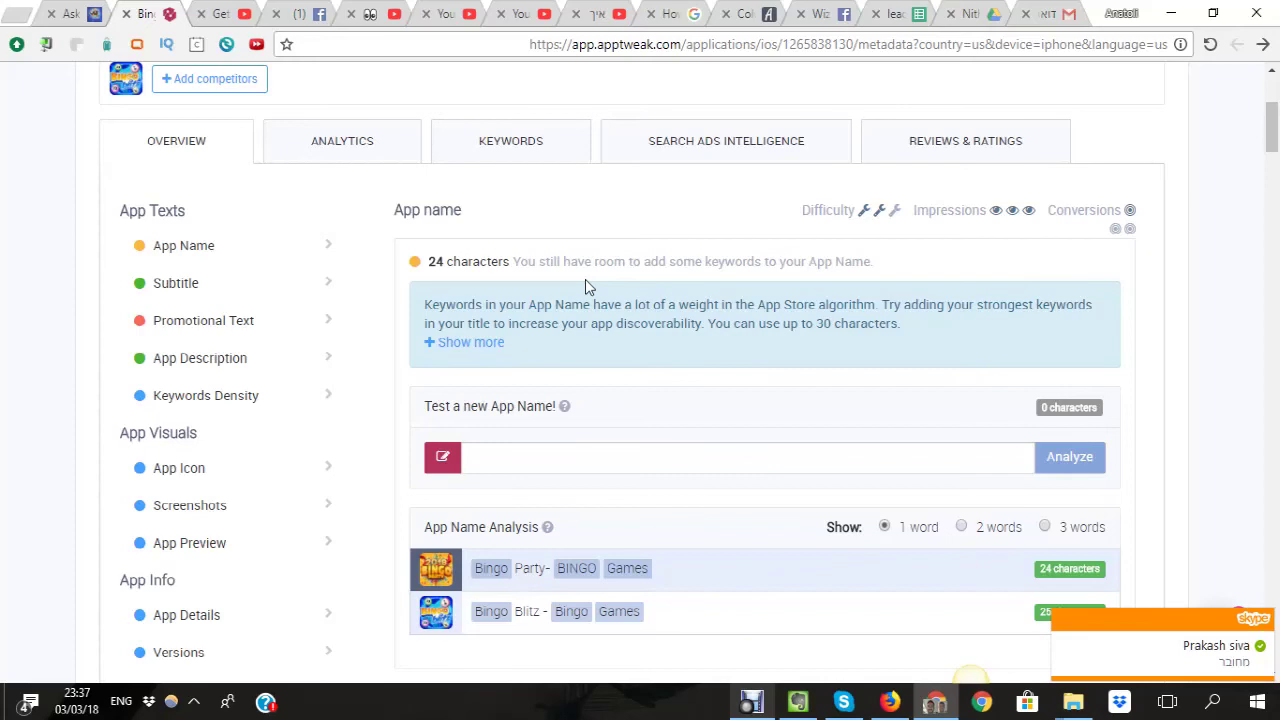
scroll(564, 277, "down", 2)
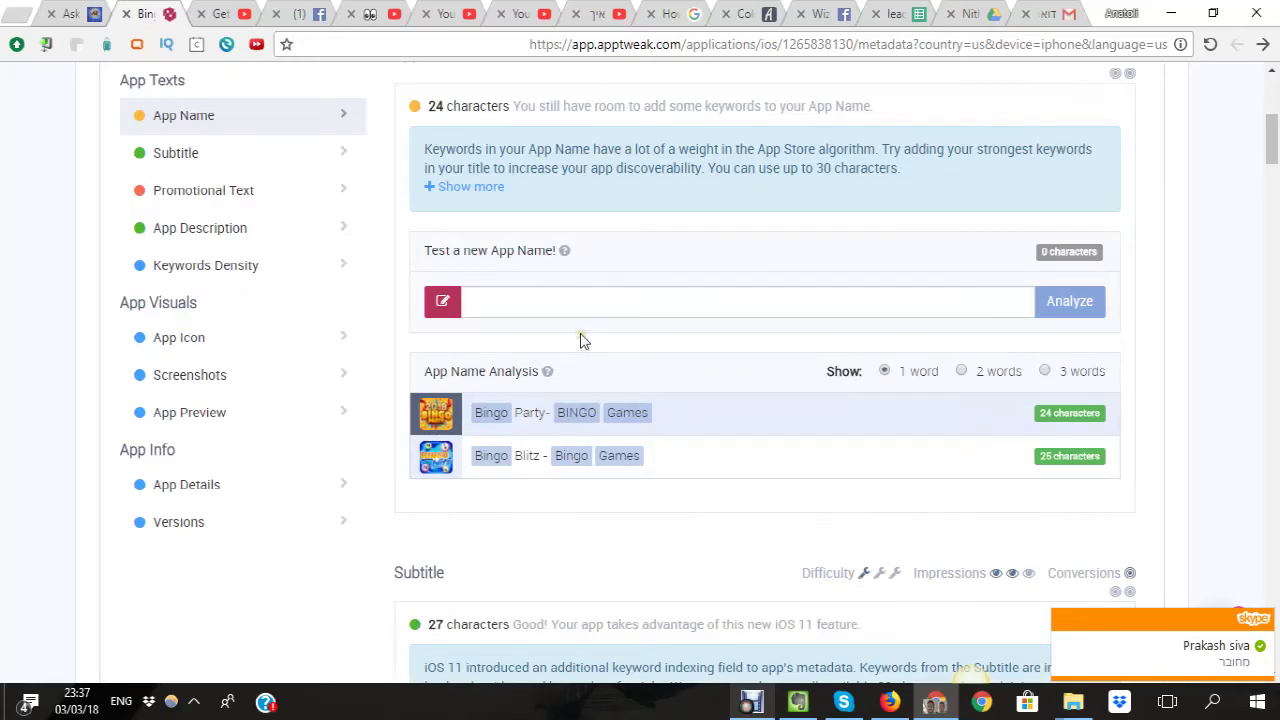
scroll(583, 341, "down", 3)
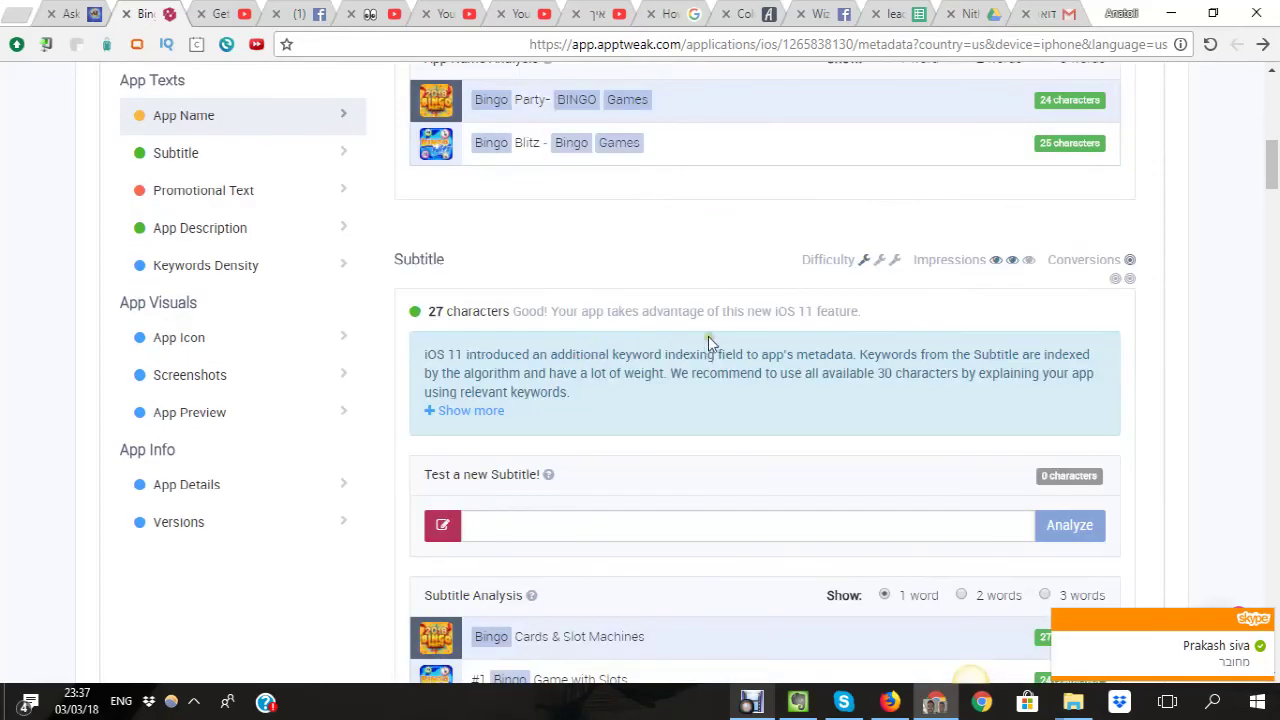
left_click(875, 312)
left_click_drag(875, 312, 431, 305)
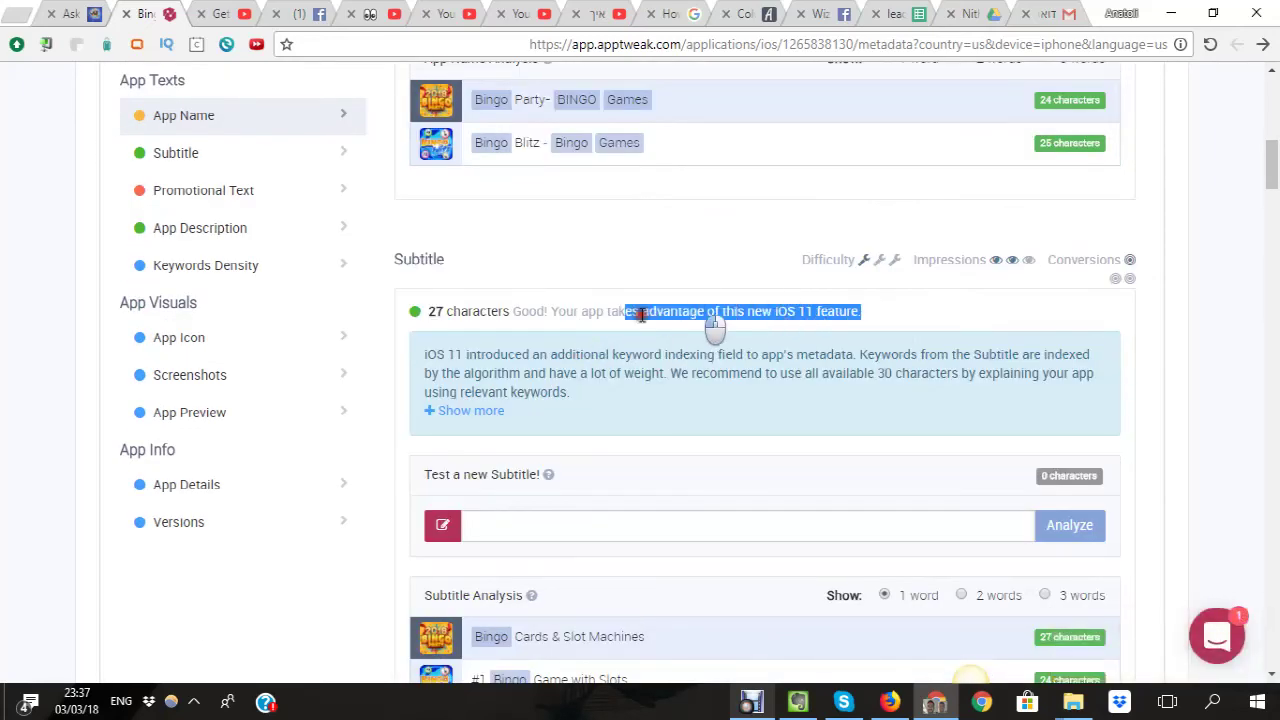
Step: Move on to the Promotional Text analysis and highlight its heading, showing it empty at 0 characters
scroll(556, 335, "down", 2)
scroll(566, 342, "down", 2)
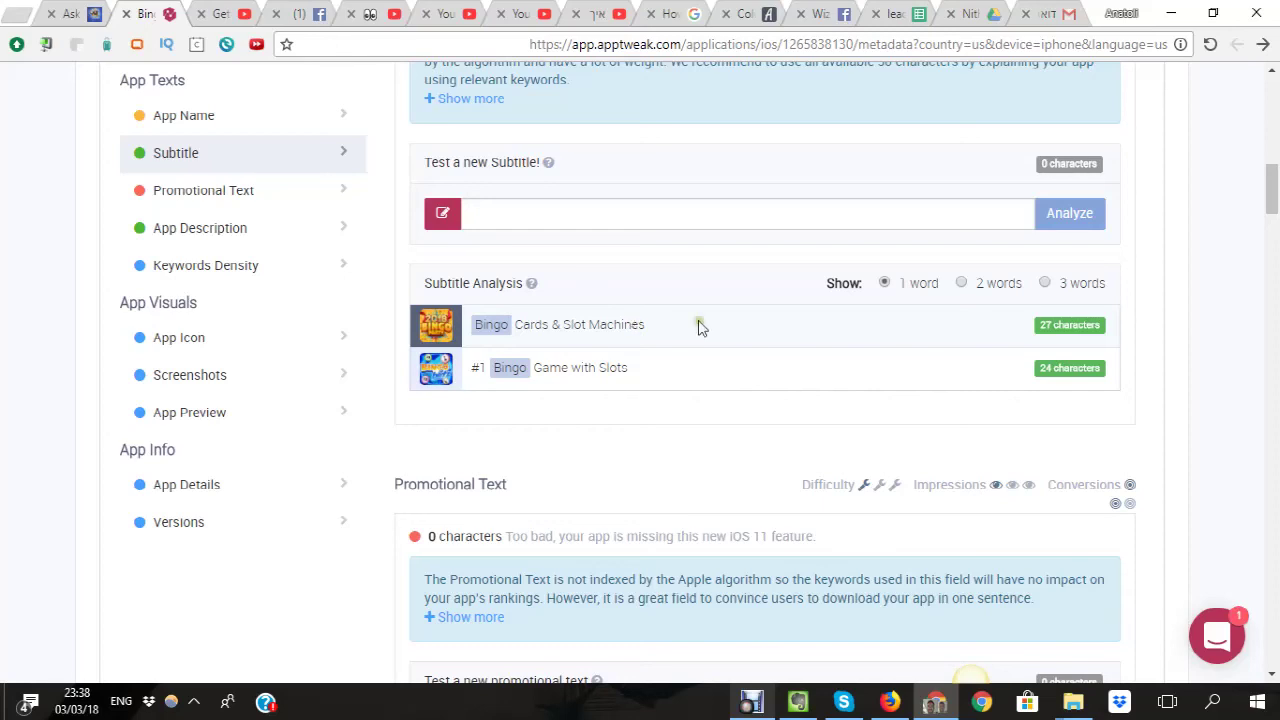
scroll(705, 340, "down", 3)
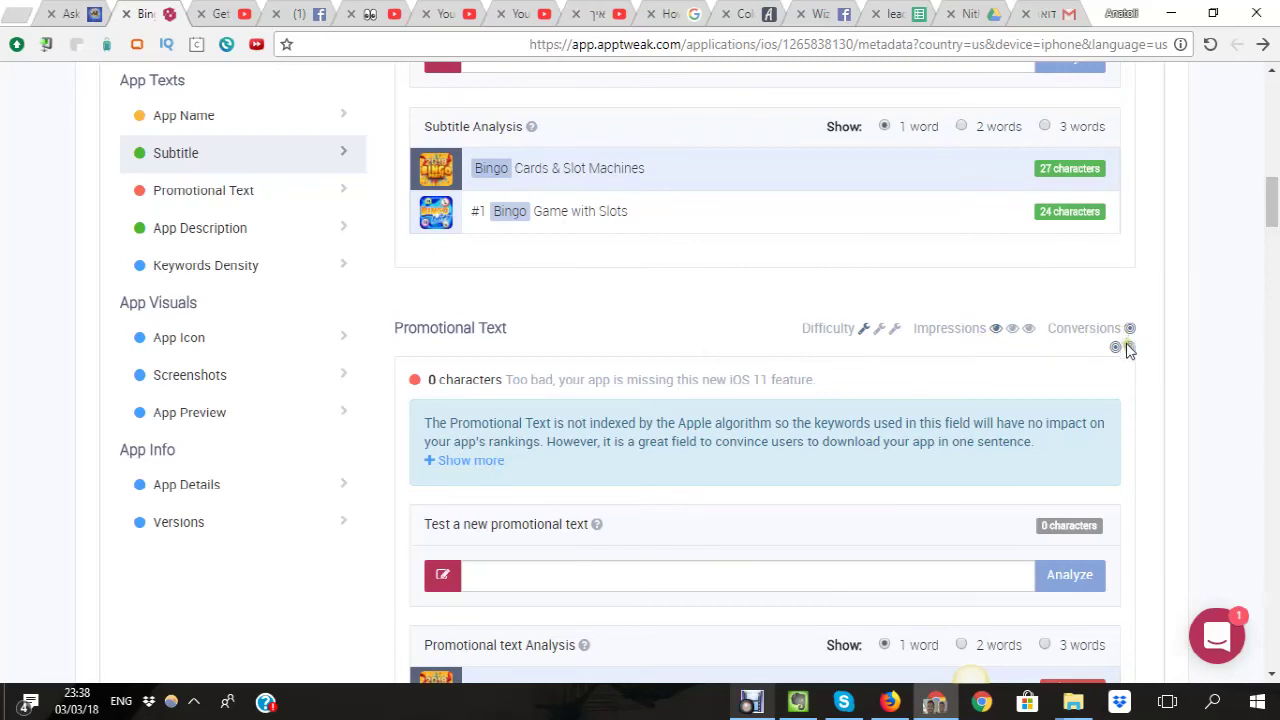
mouse_move(995, 329)
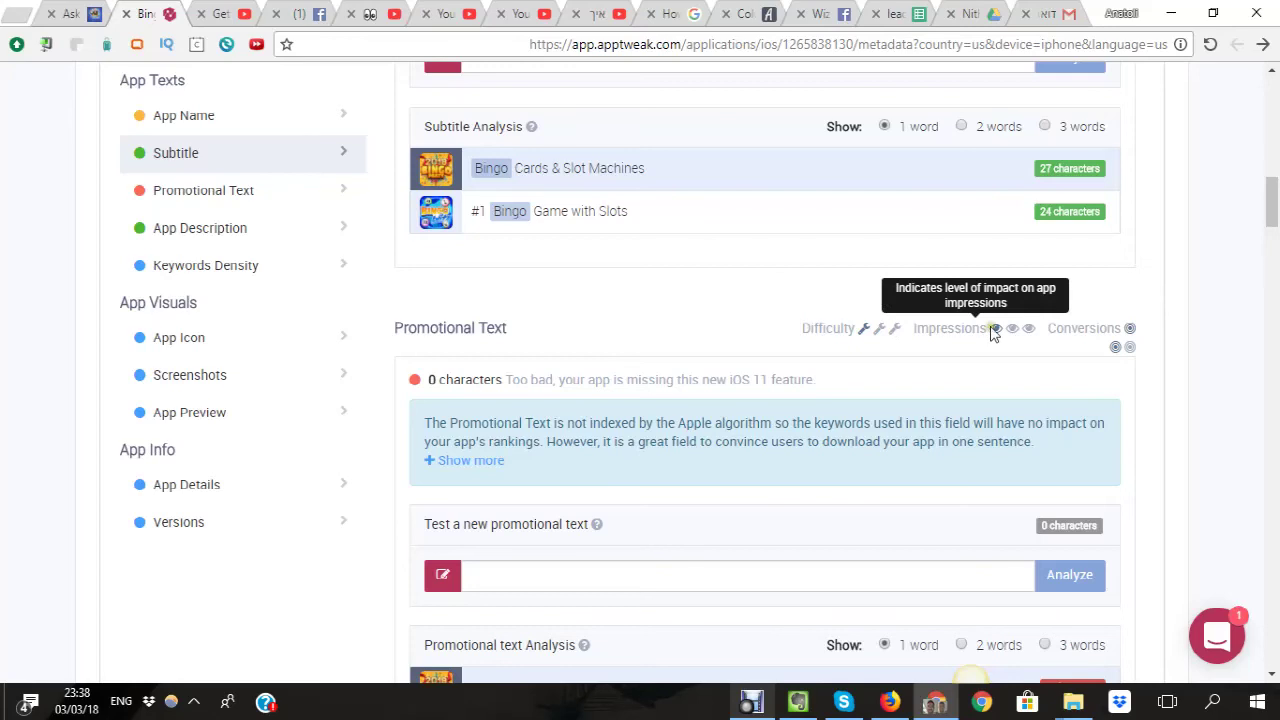
scroll(985, 353, "down", 2)
scroll(985, 353, "down", 1)
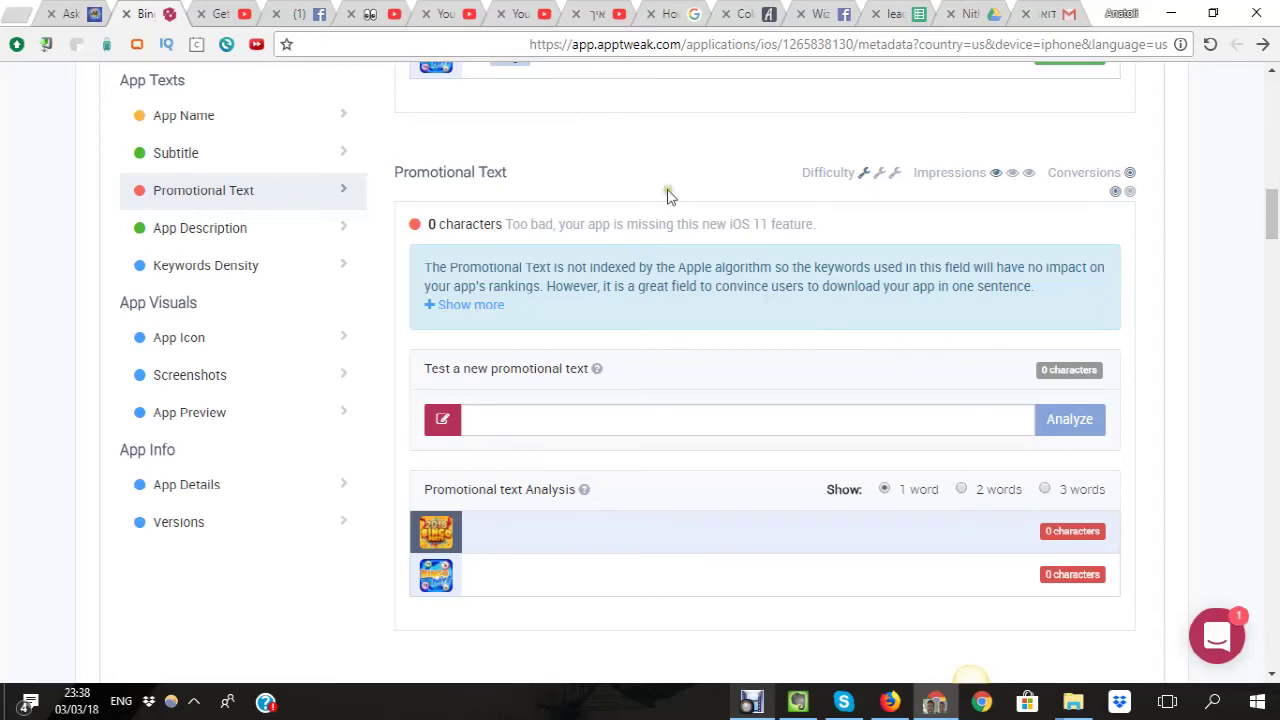
left_click_drag(515, 173, 406, 178)
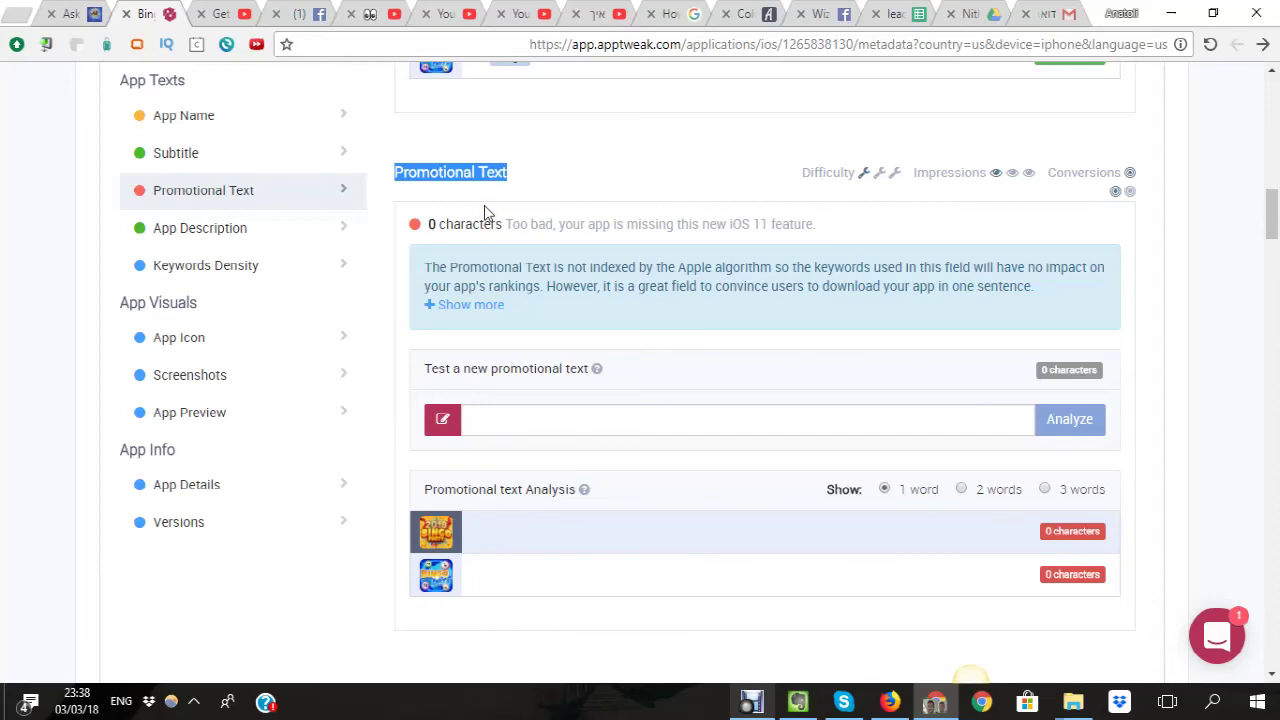
Step: Switch Keyword Count and Density to 3-word phrases, then view the Keyword Density Analysis table ('bingo' 6.06%)
scroll(552, 209, "down", 2)
scroll(566, 226, "down", 3)
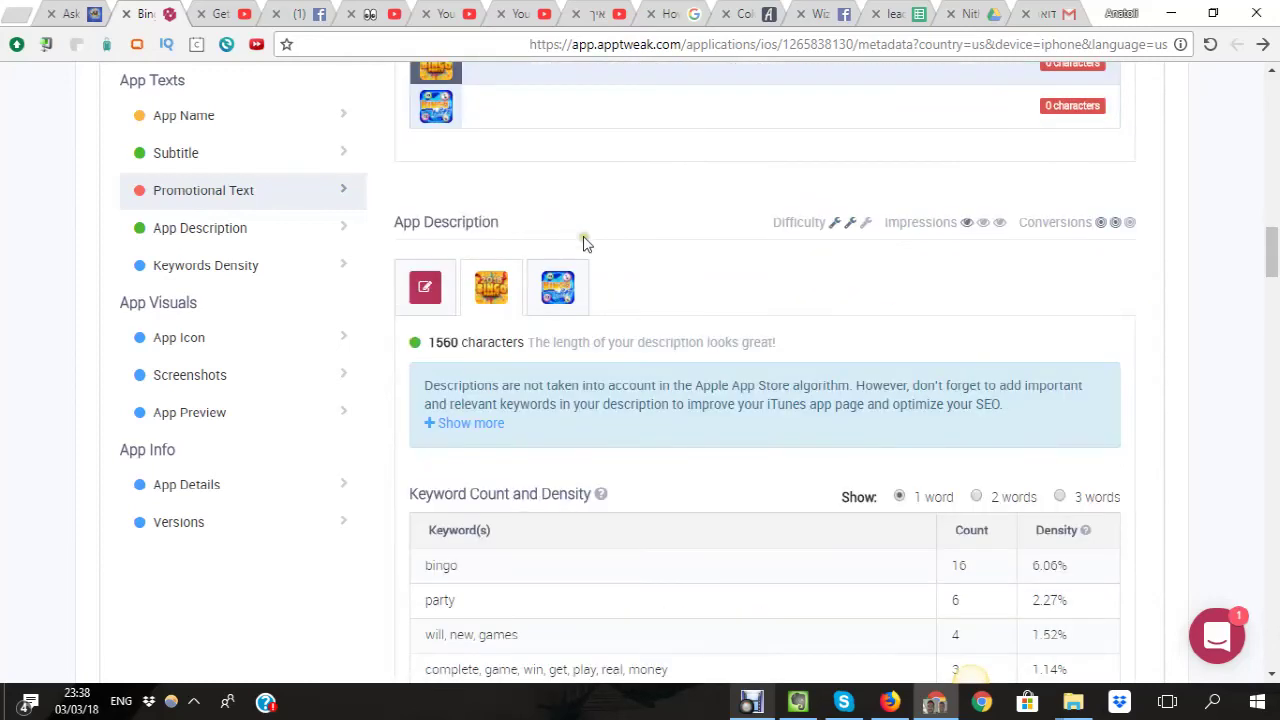
scroll(585, 243, "down", 2)
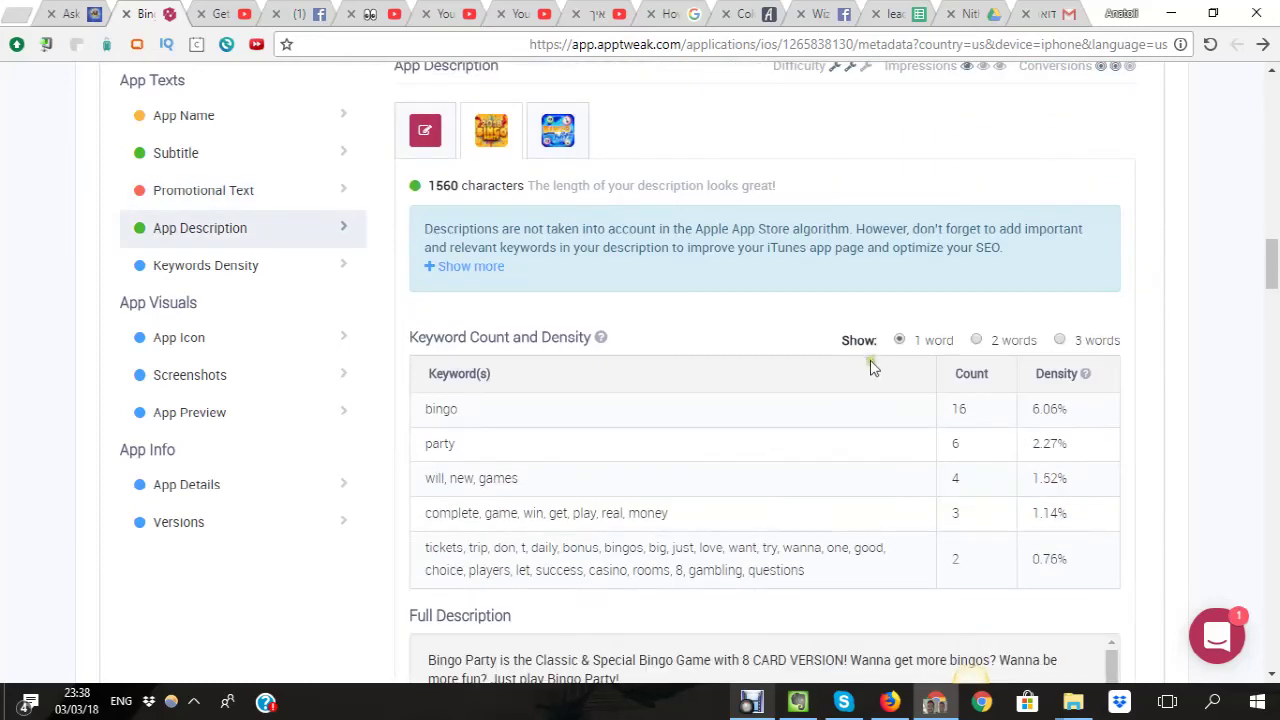
double_click(979, 341)
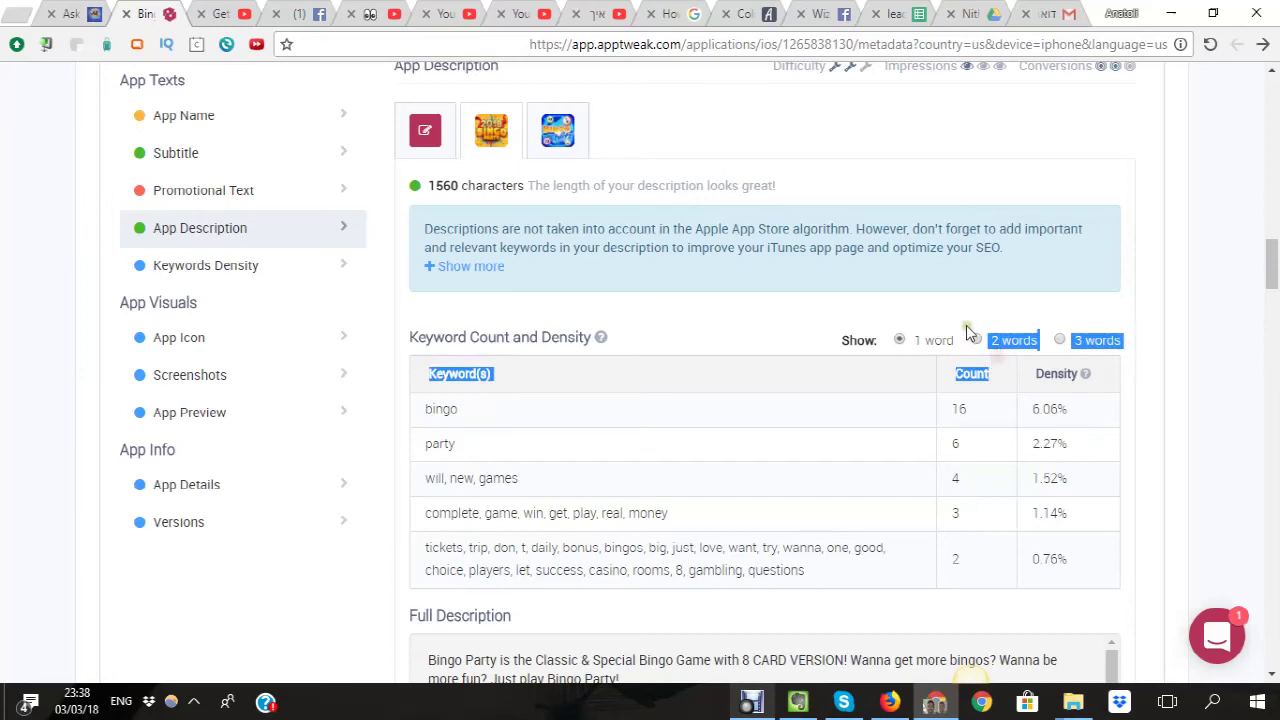
left_click(972, 339)
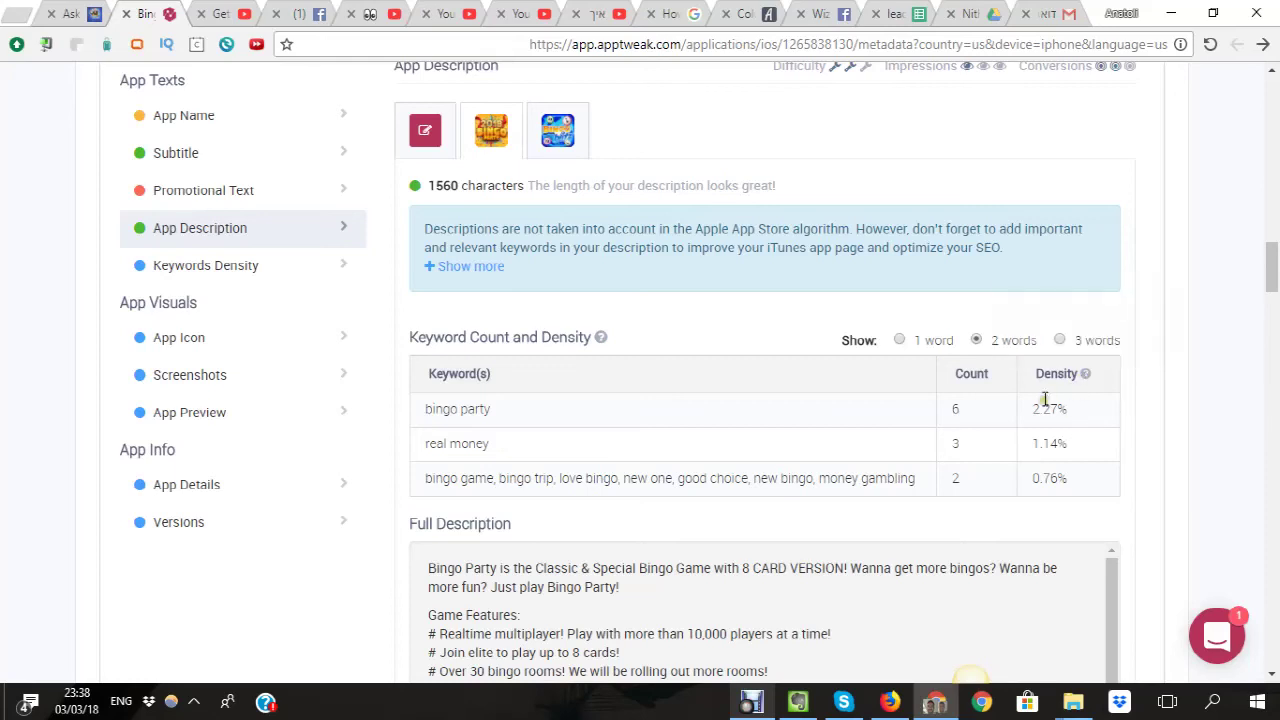
left_click(1059, 340)
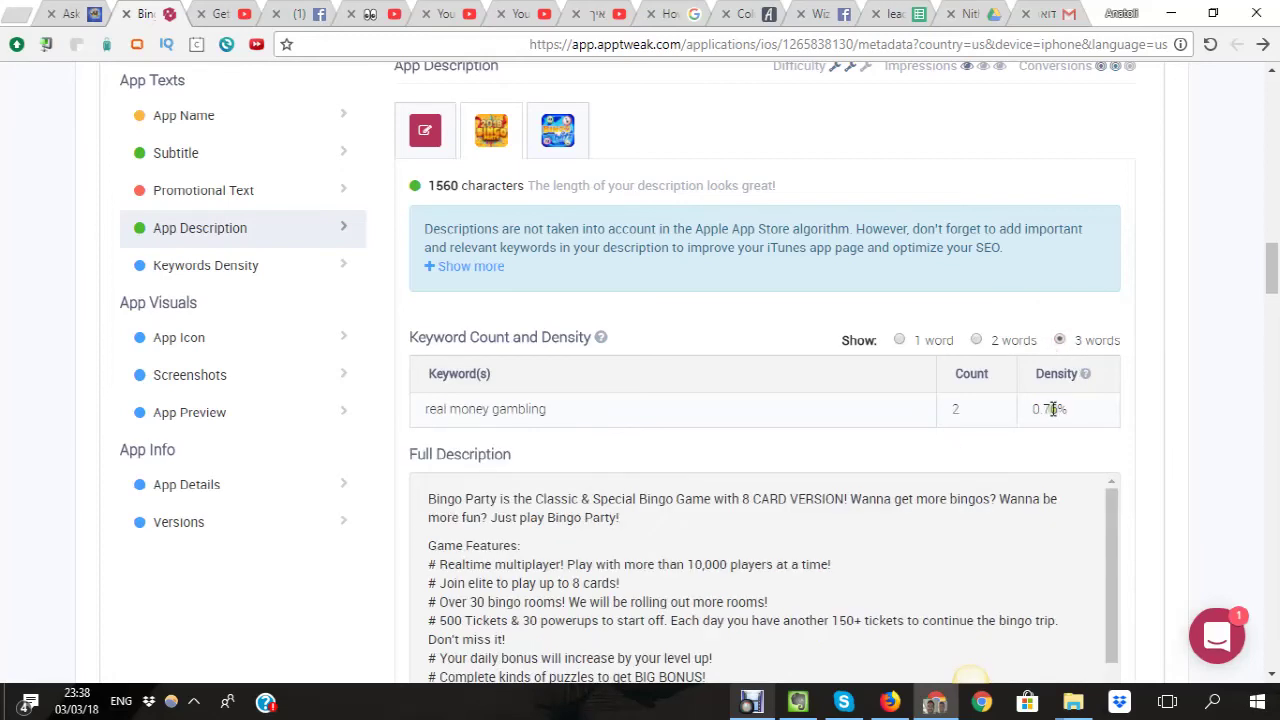
scroll(560, 400, "down", 2)
scroll(571, 330, "down", 3)
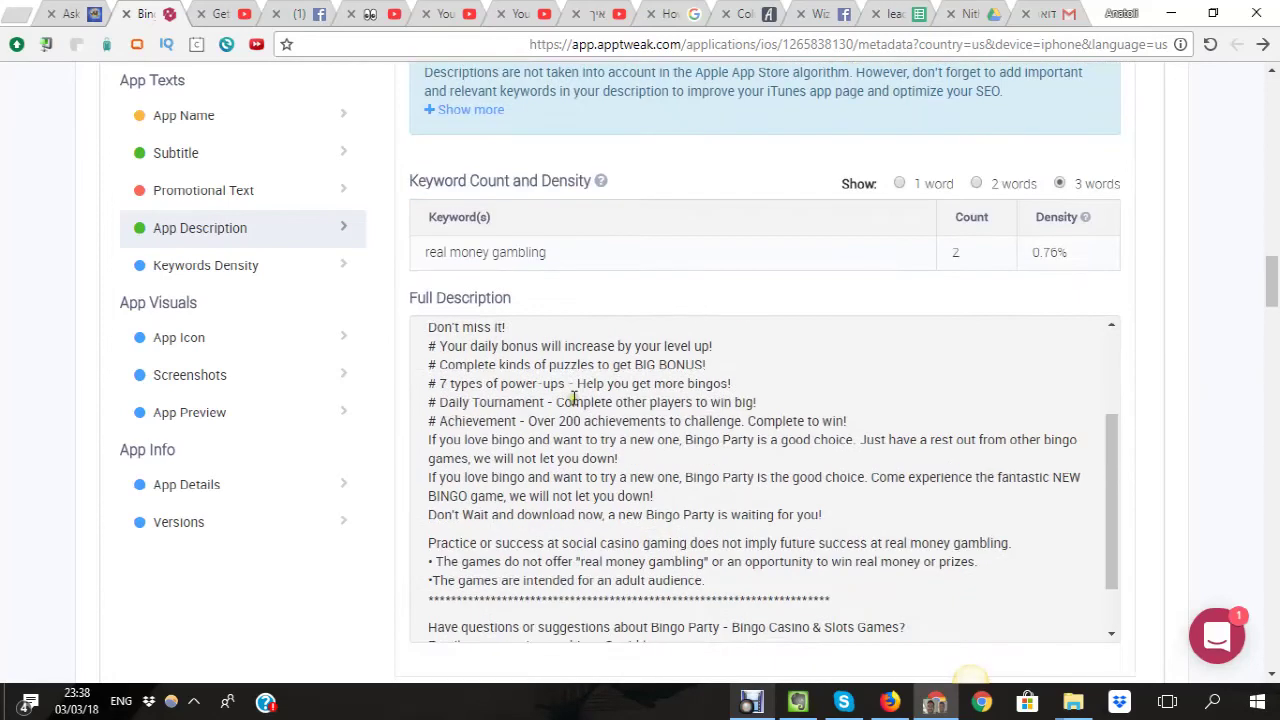
scroll(573, 398, "down", 2)
scroll(500, 415, "down", 3)
scroll(440, 428, "down", 3)
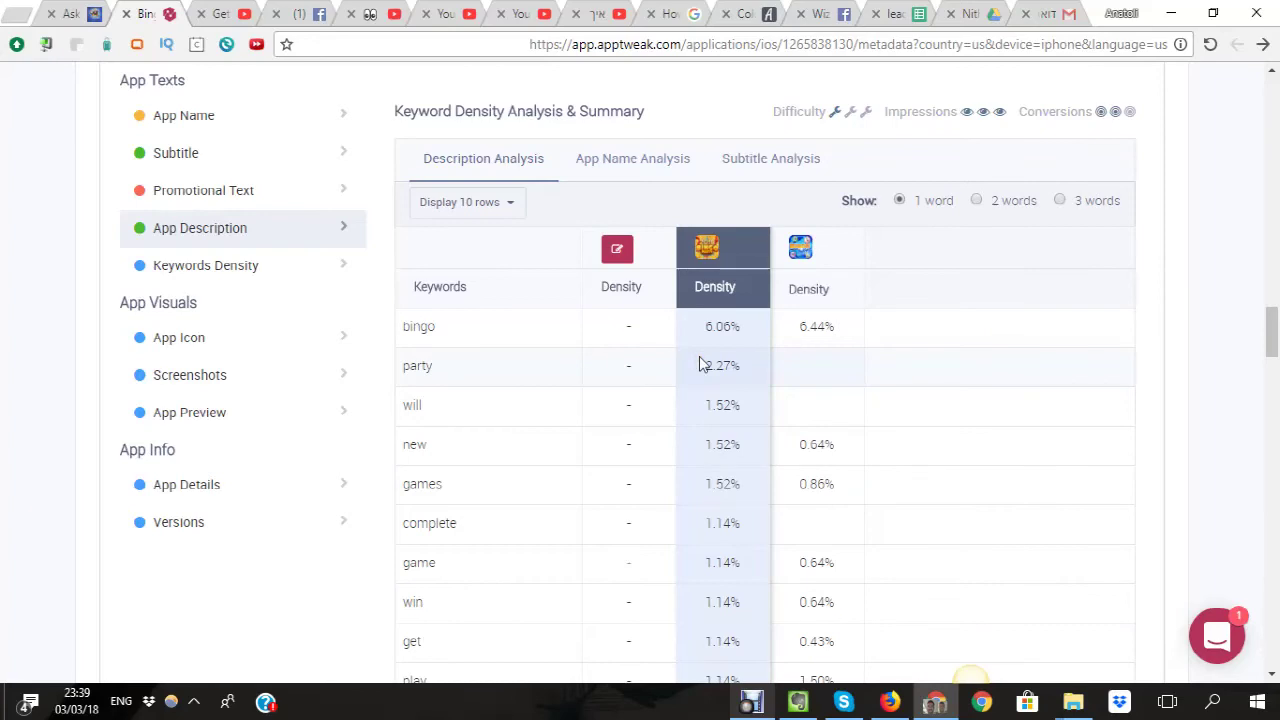
scroll(877, 374, "down", 3)
scroll(920, 386, "down", 3)
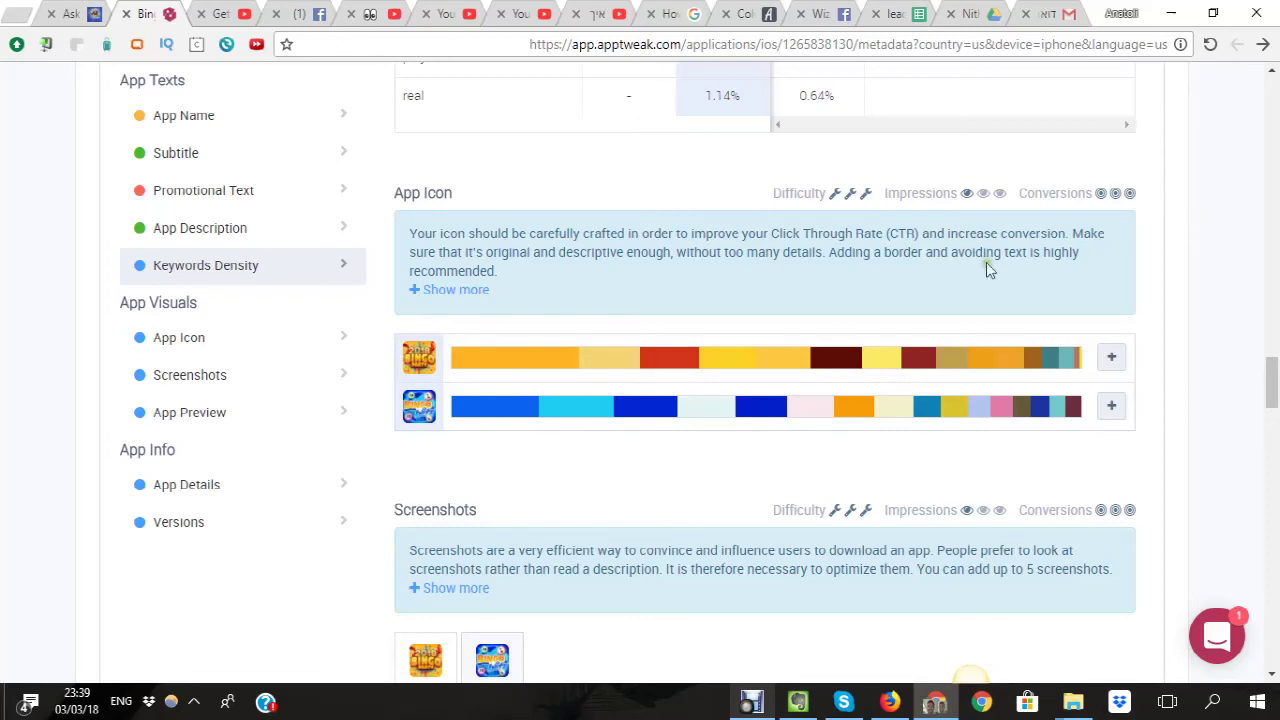
scroll(760, 315, "down", 2)
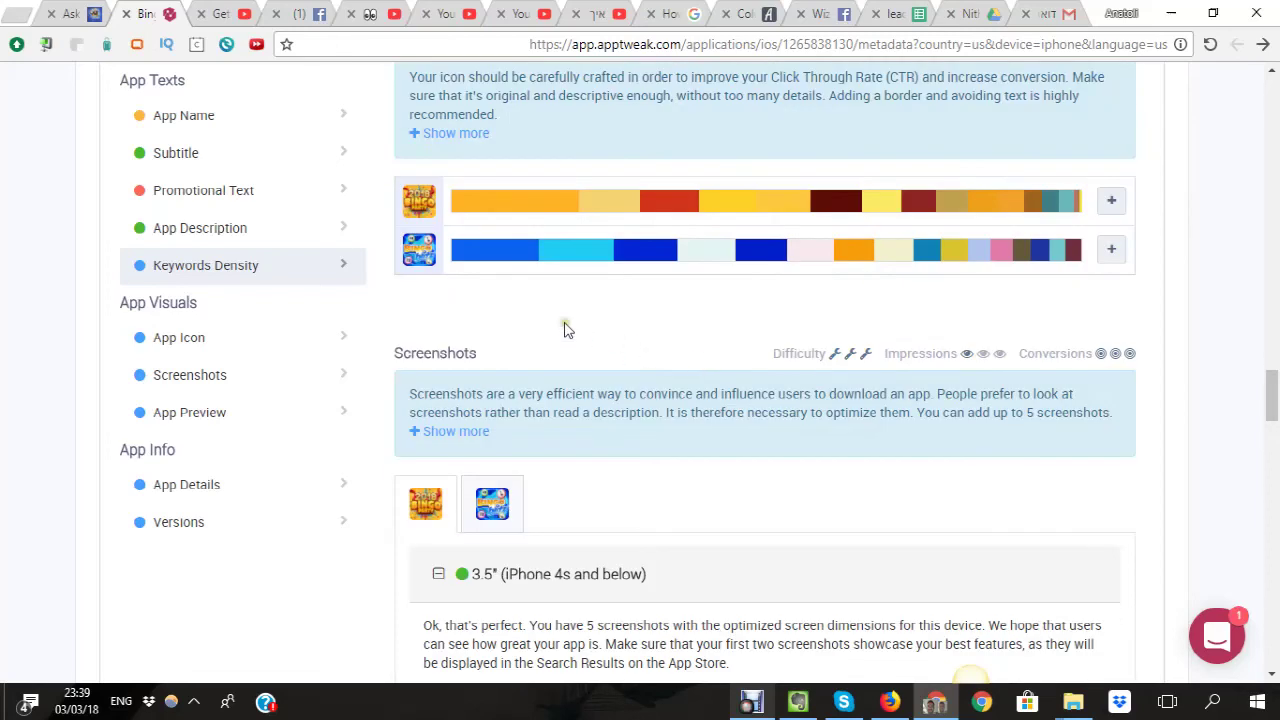
scroll(565, 317, "down", 2)
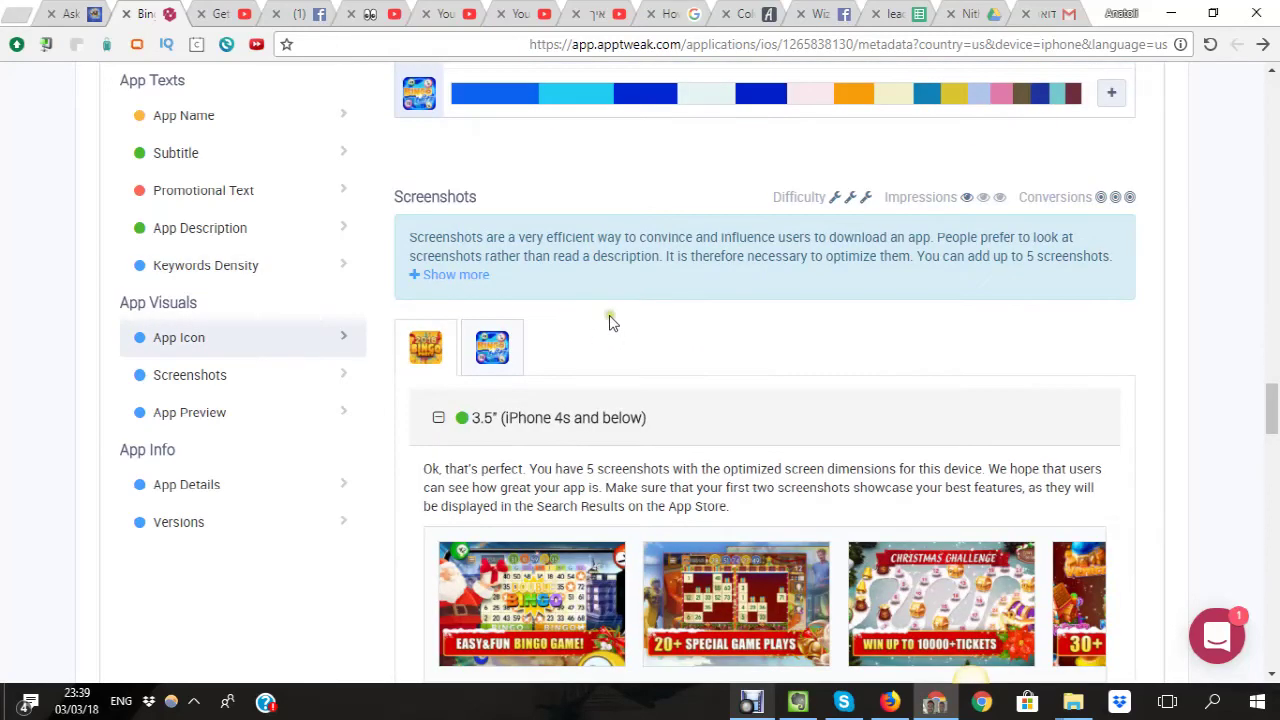
scroll(608, 320, "down", 2)
scroll(612, 320, "down", 2)
scroll(611, 323, "down", 4)
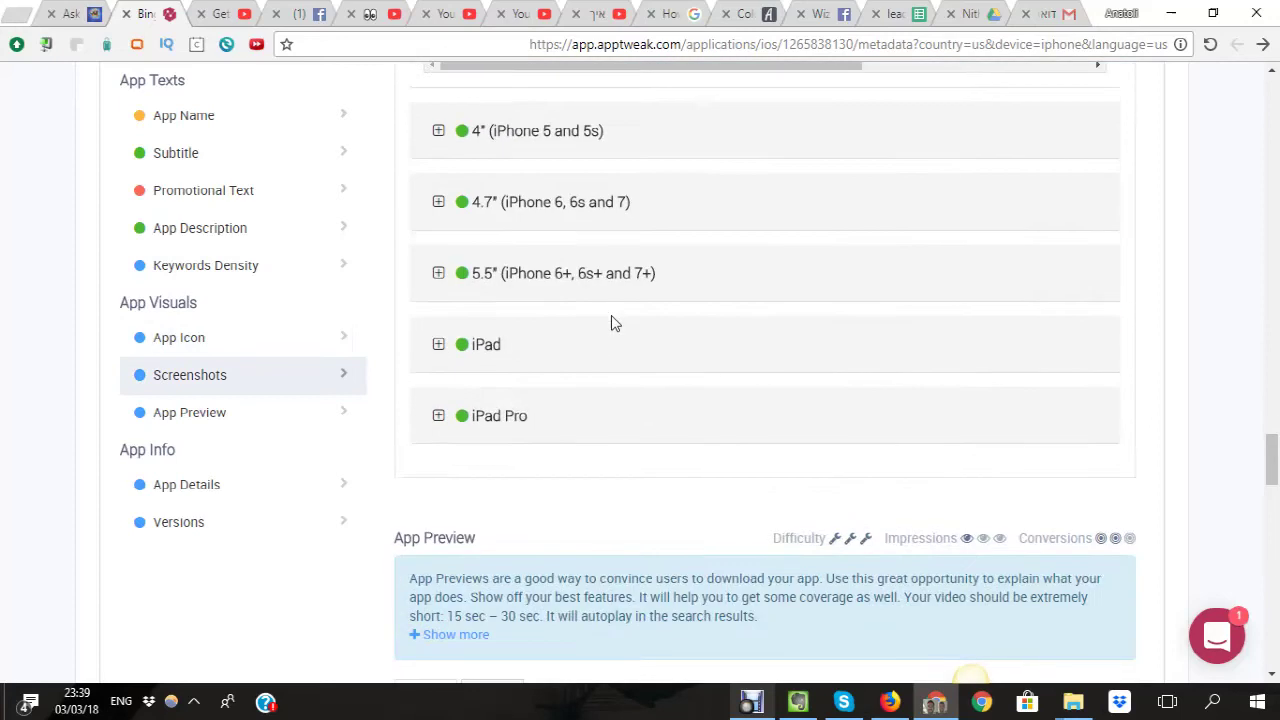
scroll(611, 323, "down", 2)
scroll(658, 204, "down", 4)
scroll(658, 206, "down", 2)
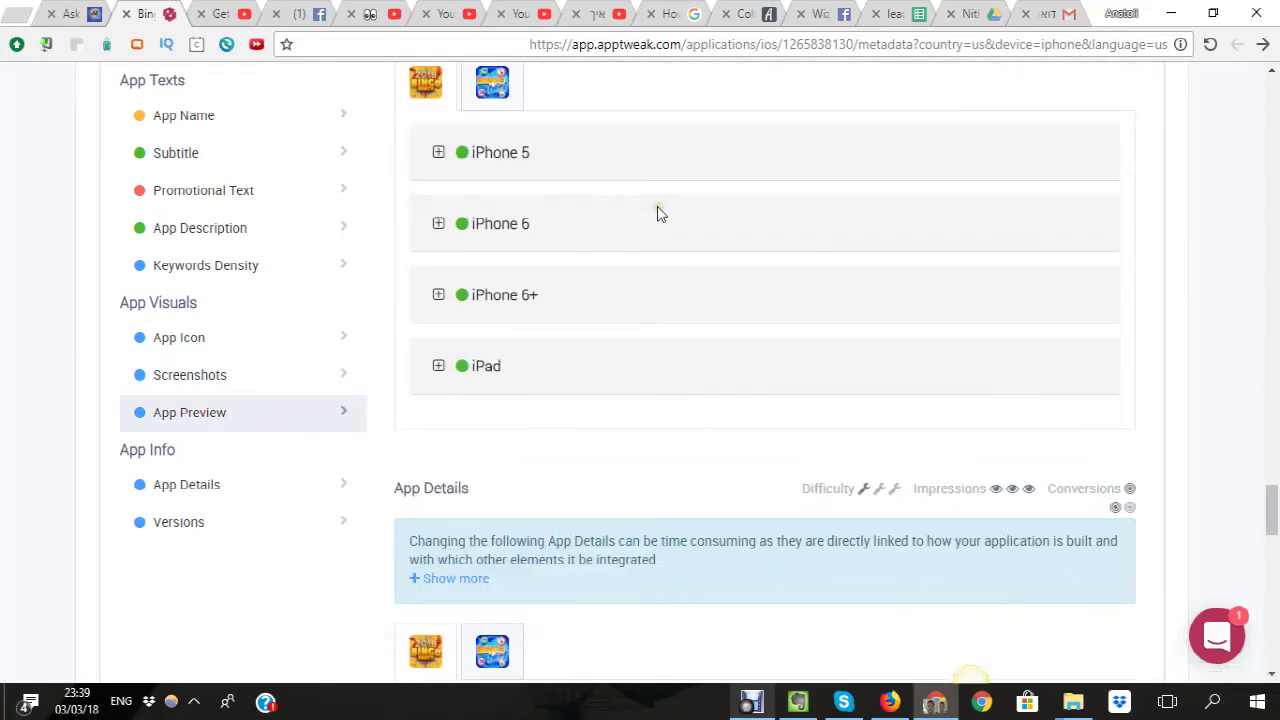
scroll(659, 210, "up", 4)
scroll(571, 297, "down", 3)
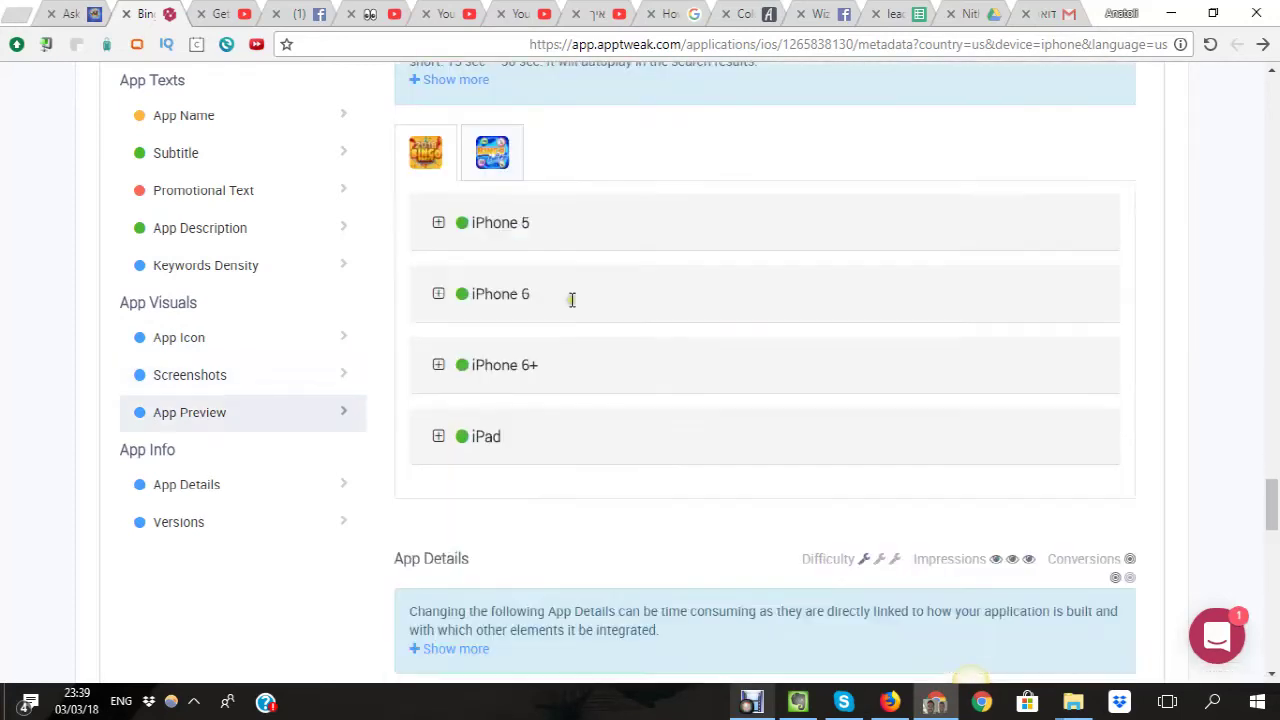
scroll(571, 300, "down", 5)
scroll(571, 305, "down", 4)
scroll(571, 305, "down", 4)
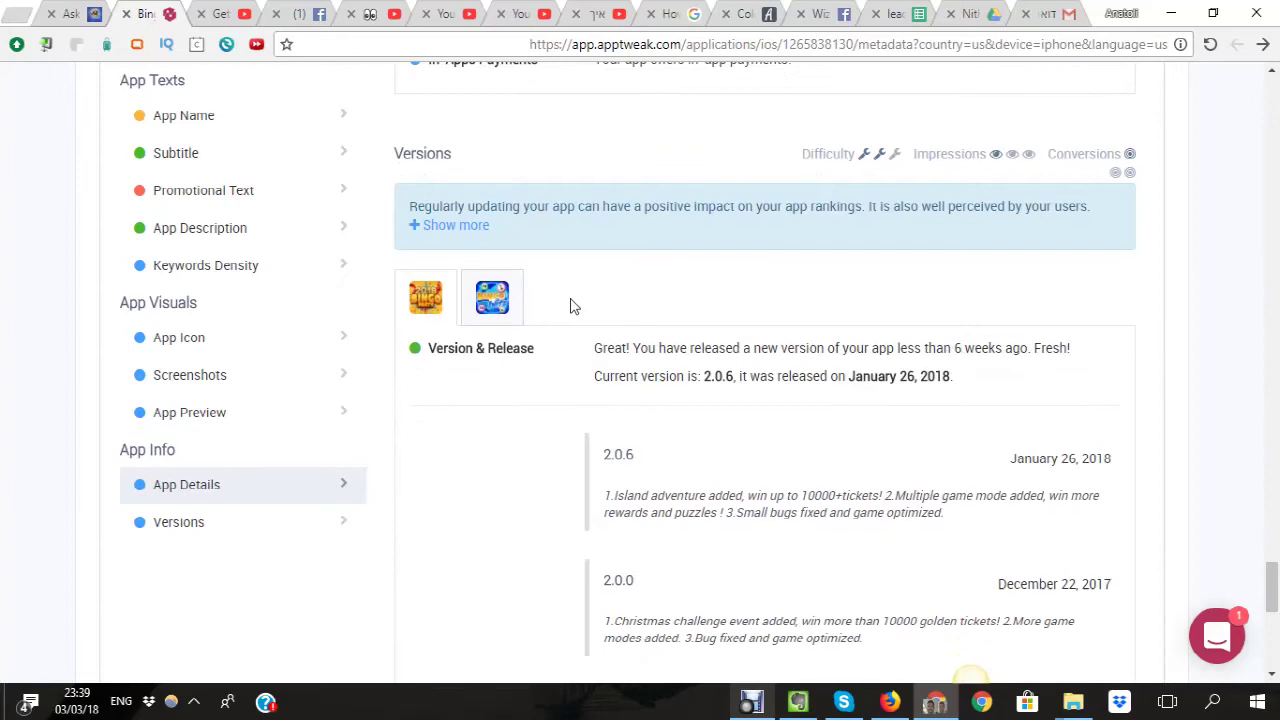
scroll(571, 305, "down", 2)
scroll(571, 305, "down", 5)
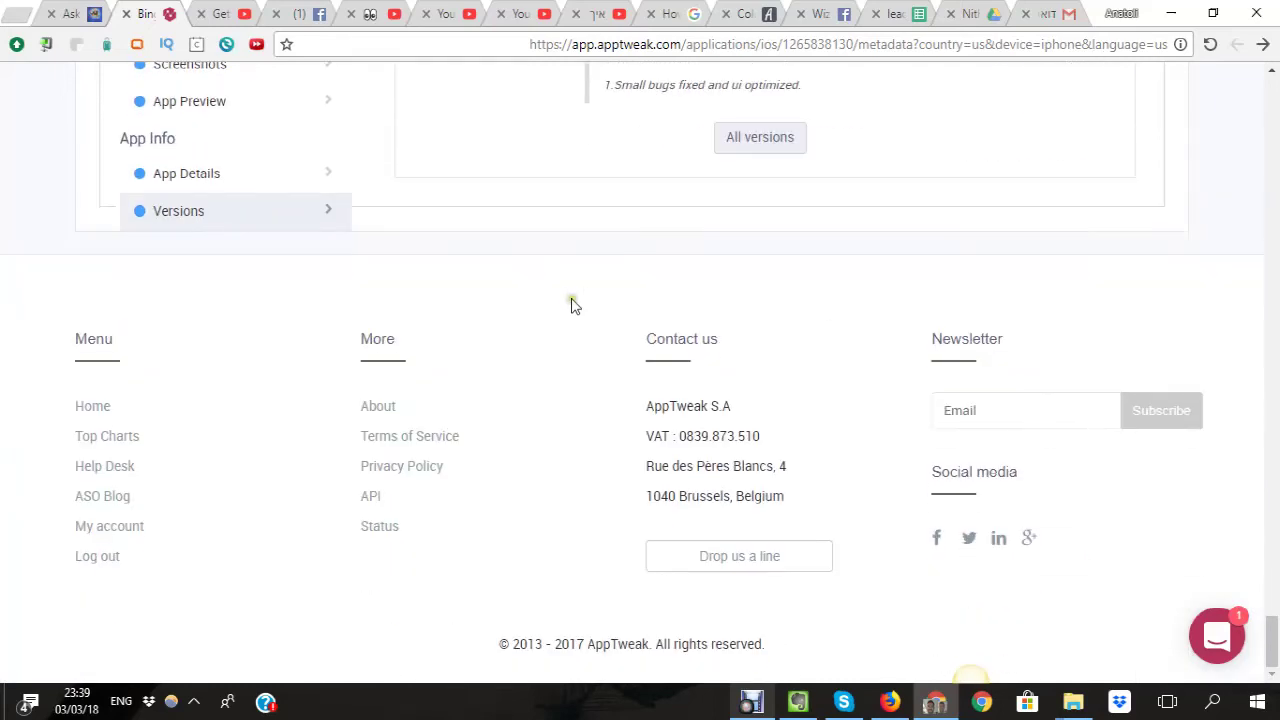
scroll(570, 304, "up", 10)
scroll(540, 292, "up", 5)
scroll(502, 280, "up", 5)
scroll(505, 275, "up", 5)
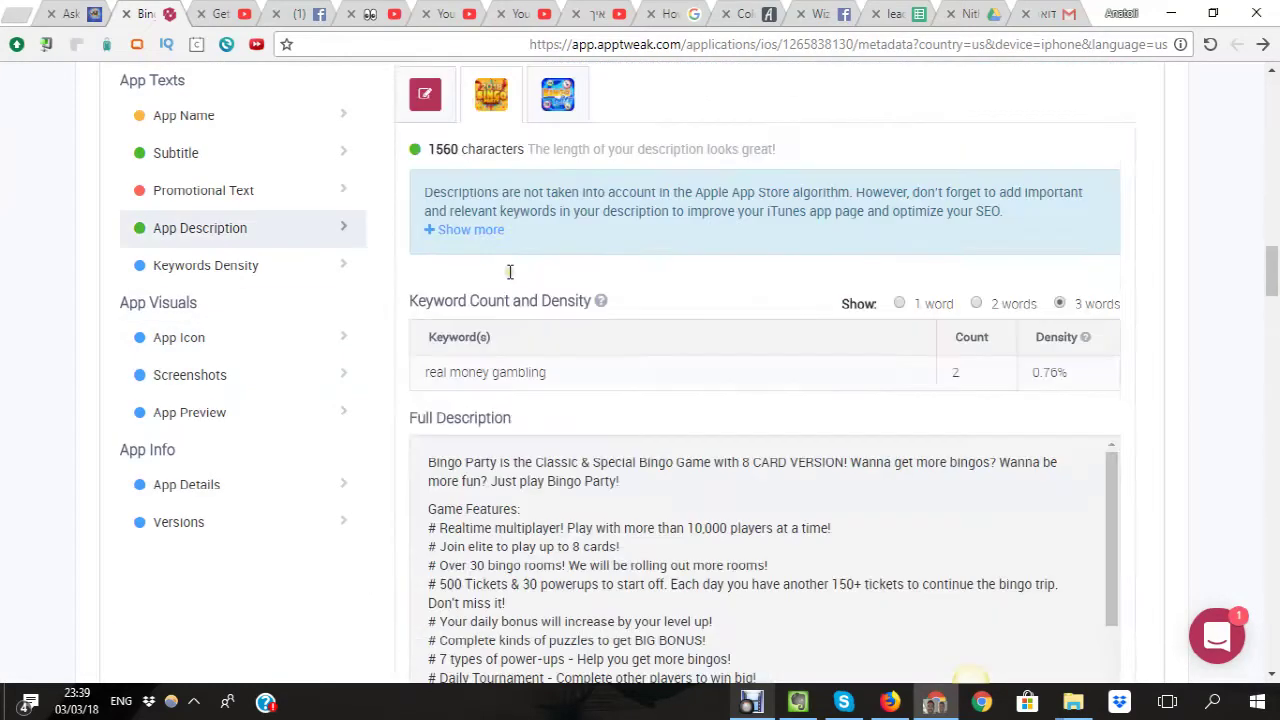
scroll(515, 265, "up", 10)
scroll(517, 263, "up", 5)
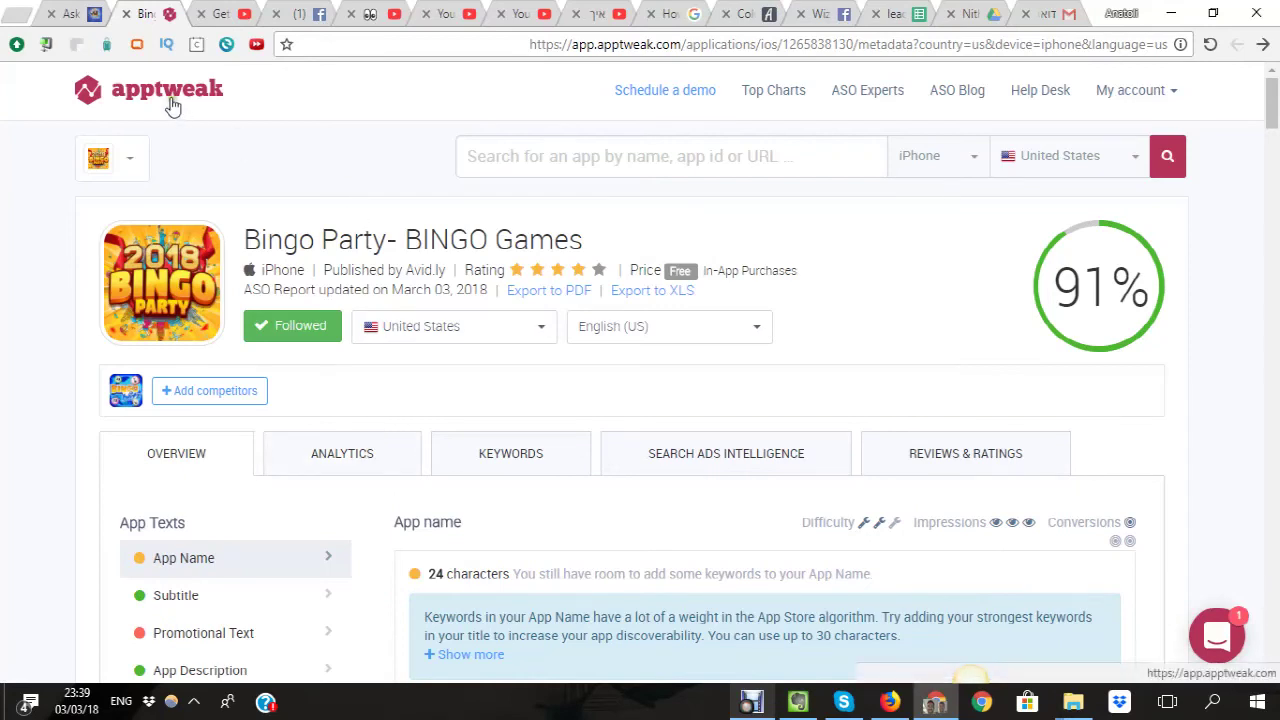
Step: Return to the dashboard, open the ColorWolf report and skim its App Name and Subtitle sections
left_click(201, 89)
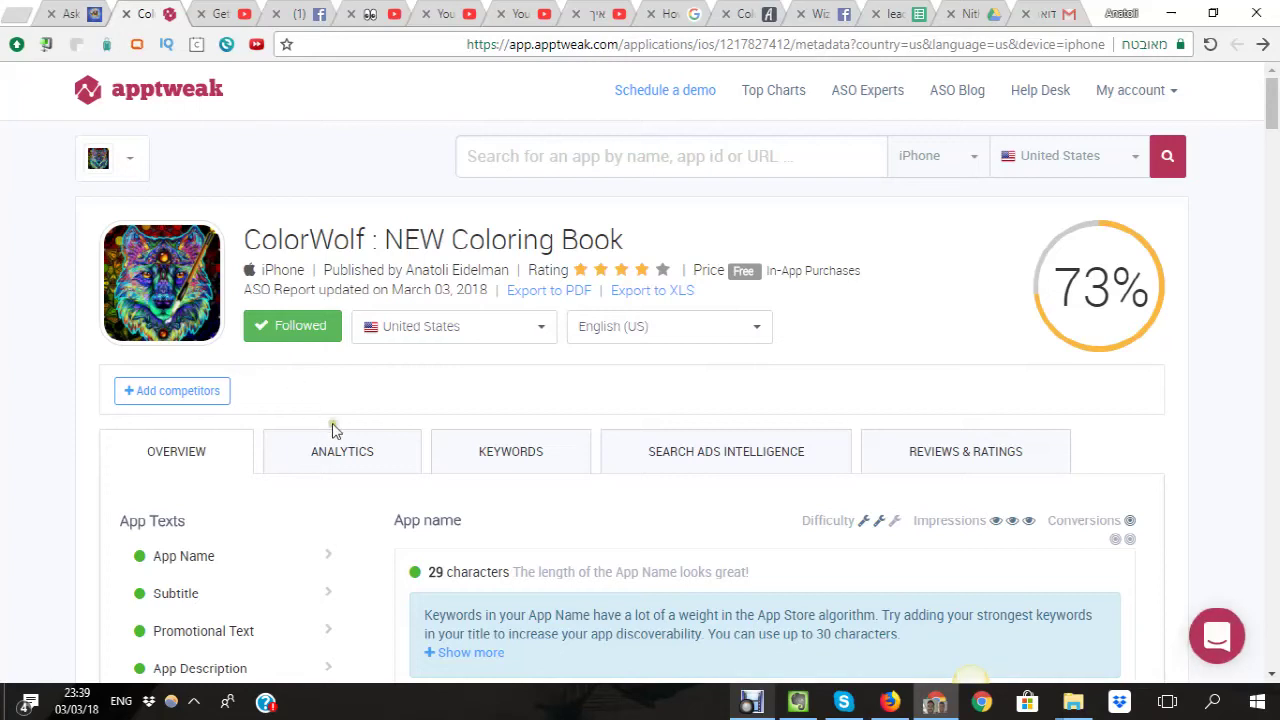
scroll(528, 363, "down", 3)
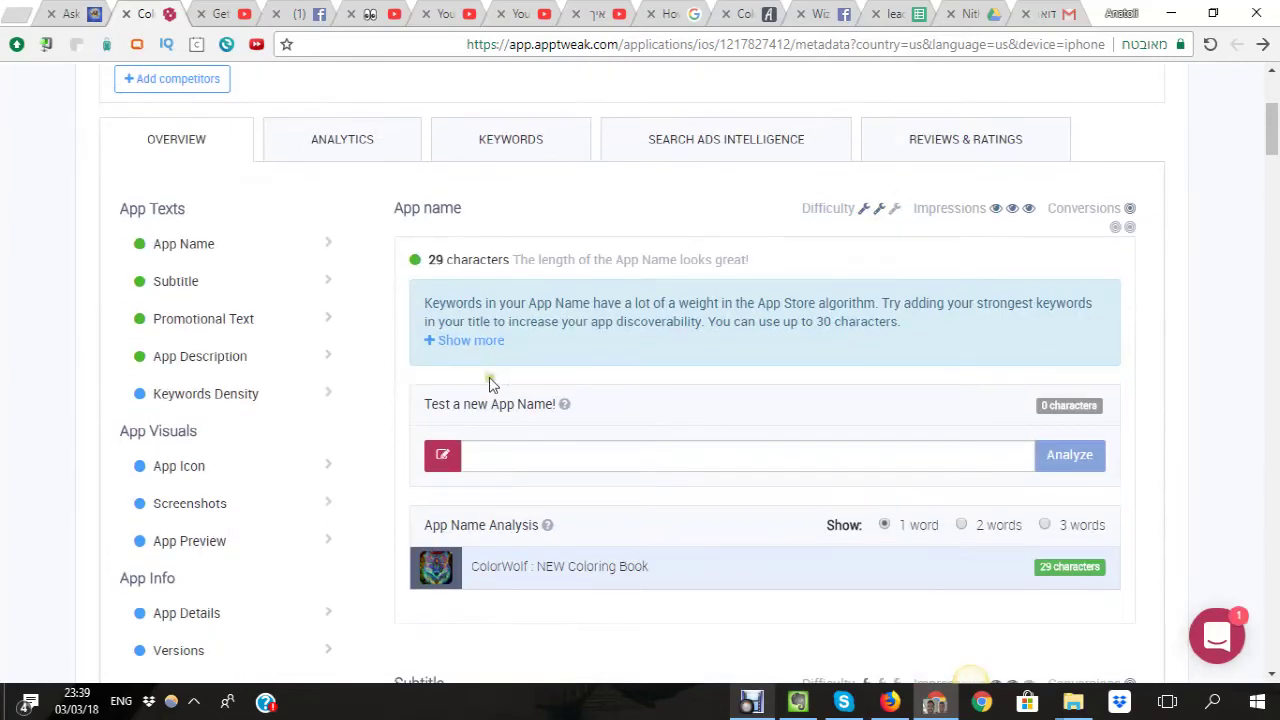
left_click(487, 341)
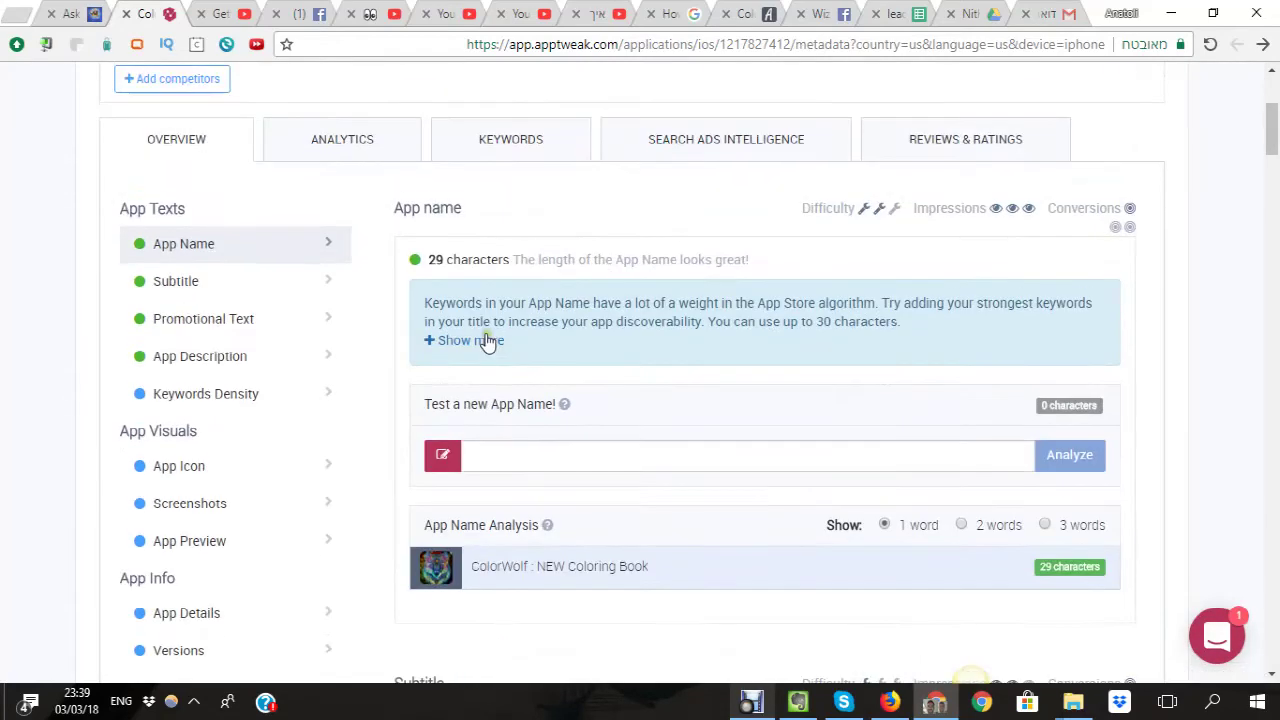
scroll(487, 340, "down", 2)
scroll(487, 338, "down", 1)
scroll(489, 331, "down", 3)
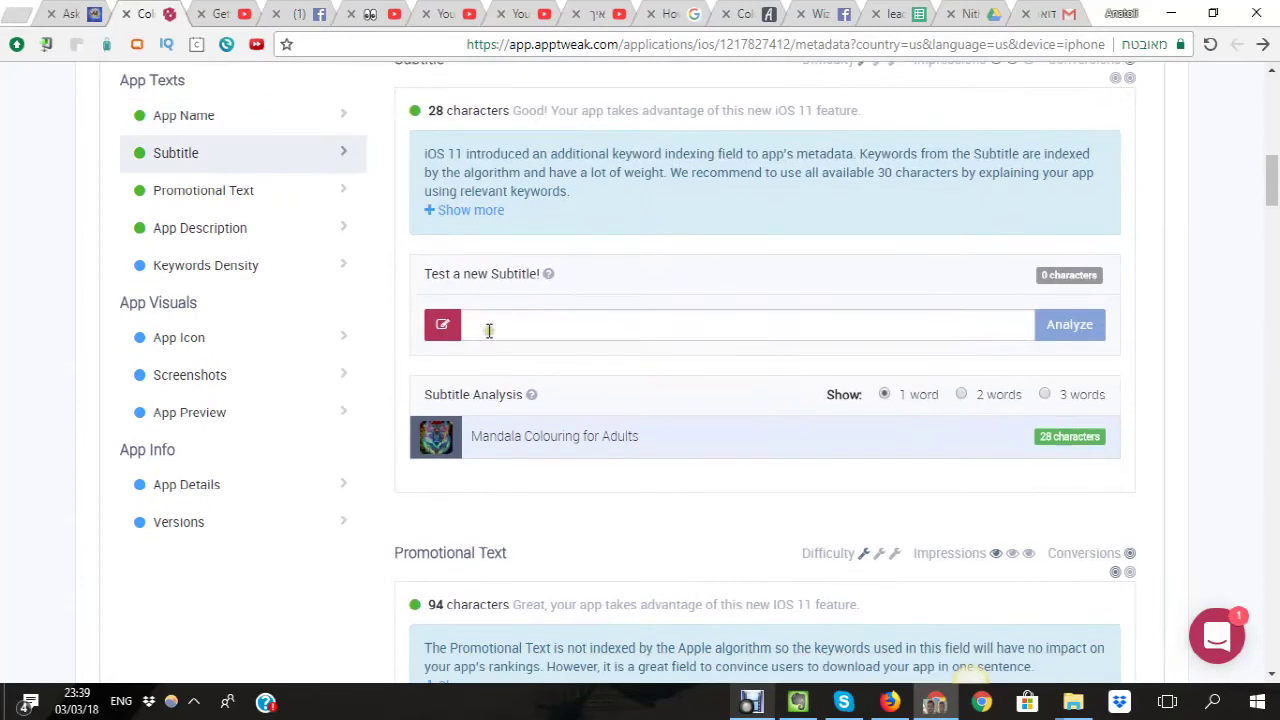
scroll(489, 331, "down", 1)
scroll(489, 329, "down", 4)
scroll(489, 329, "down", 3)
scroll(436, 337, "up", 9)
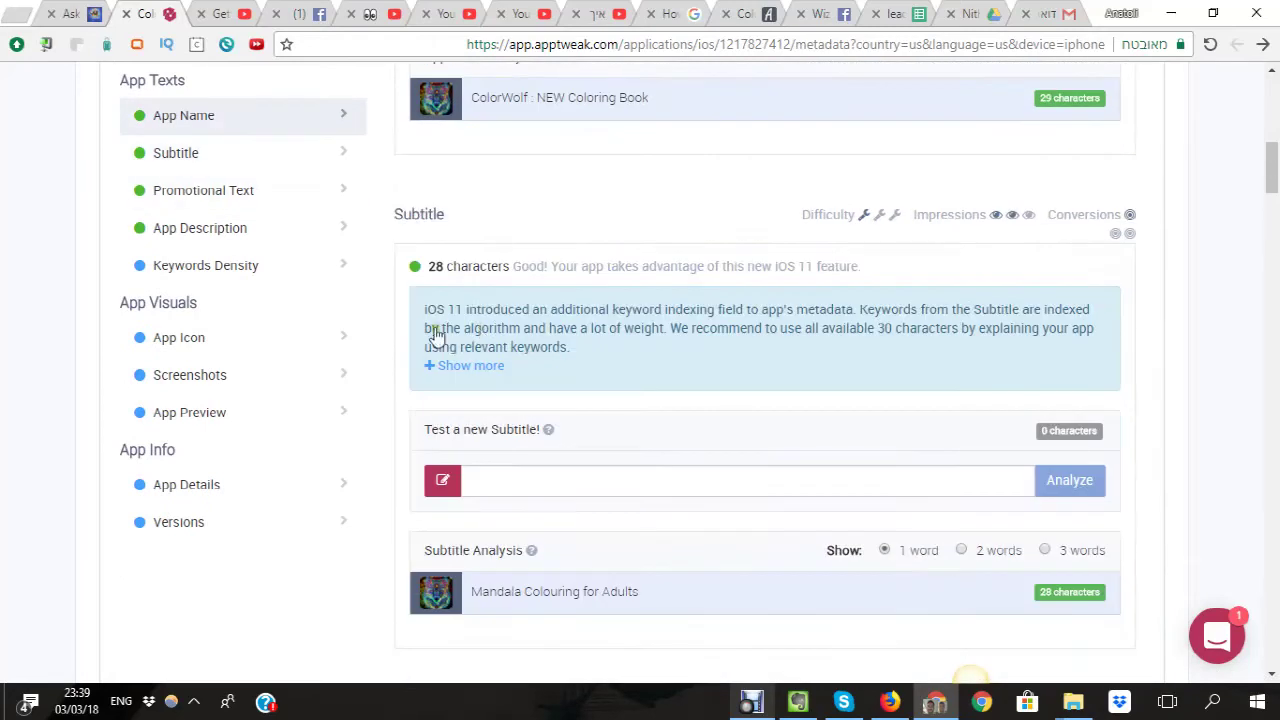
scroll(436, 337, "up", 5)
Step: Review ColorWolf's Last 30 Days App Trends and Advanced Analytics (Games - Music rank 287) on the Analytics tab
left_click(331, 454)
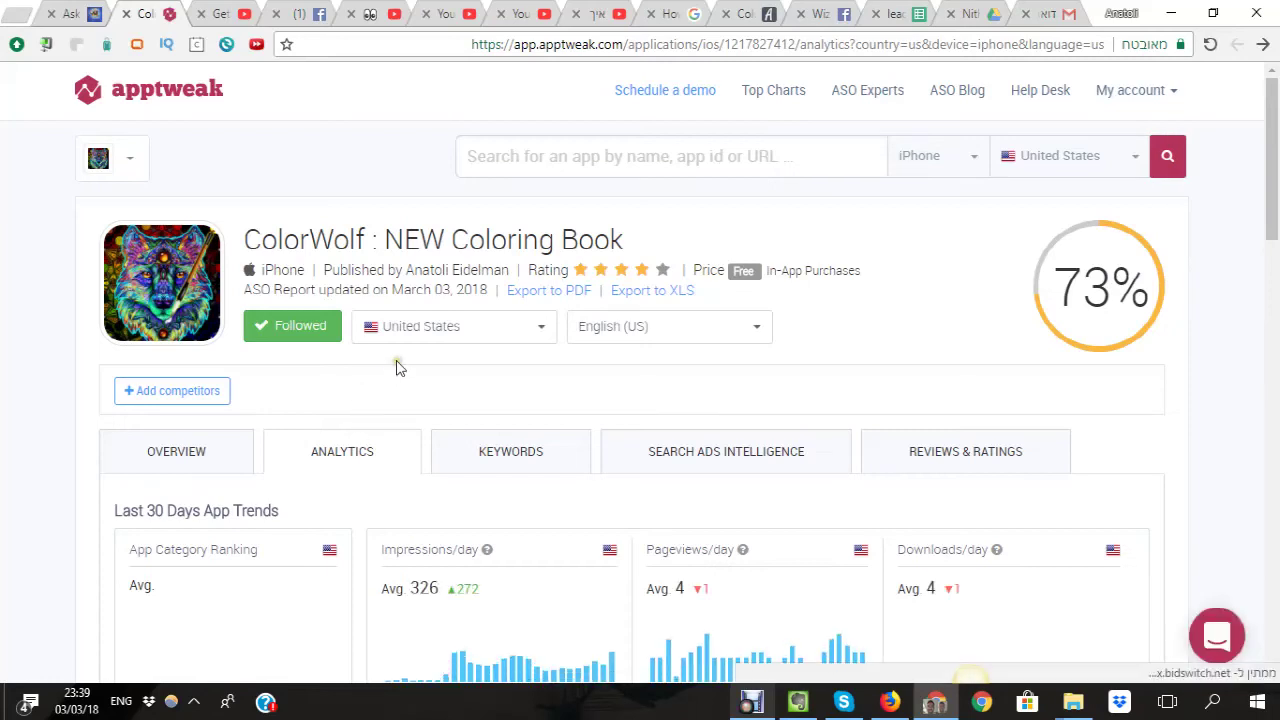
scroll(397, 367, "down", 1)
scroll(400, 366, "down", 2)
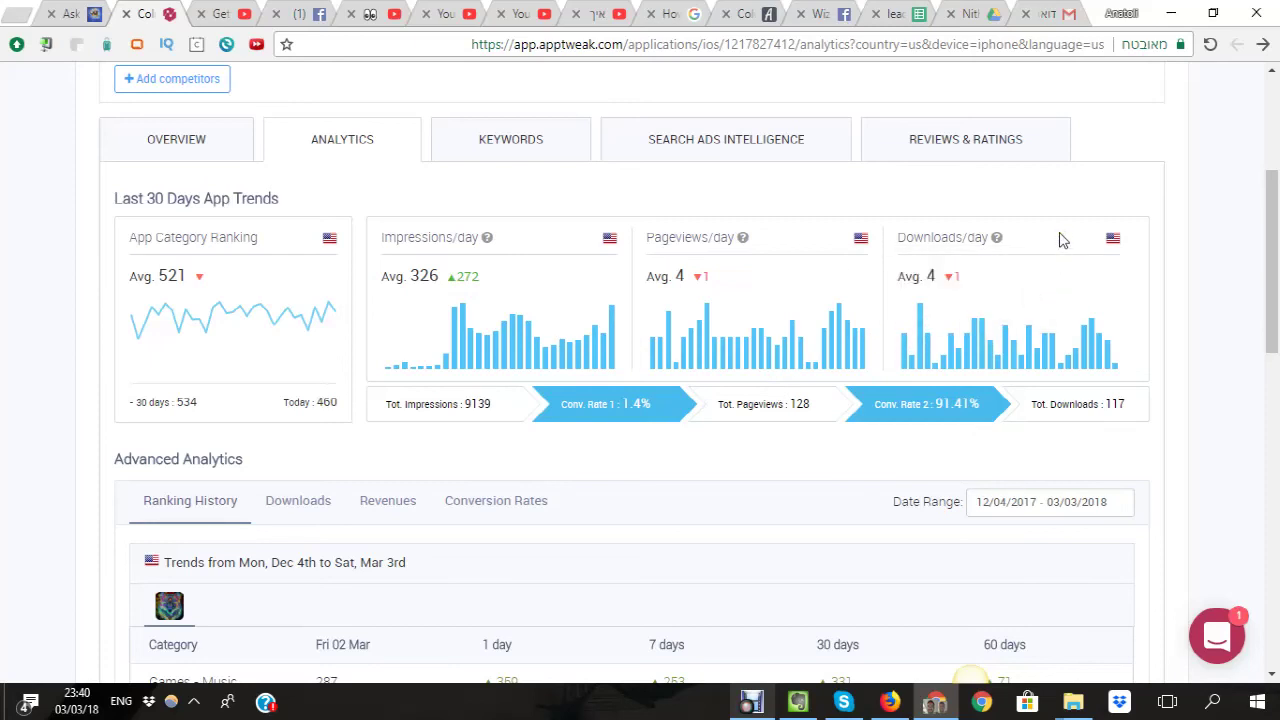
scroll(1065, 255, "down", 1)
scroll(1065, 257, "down", 2)
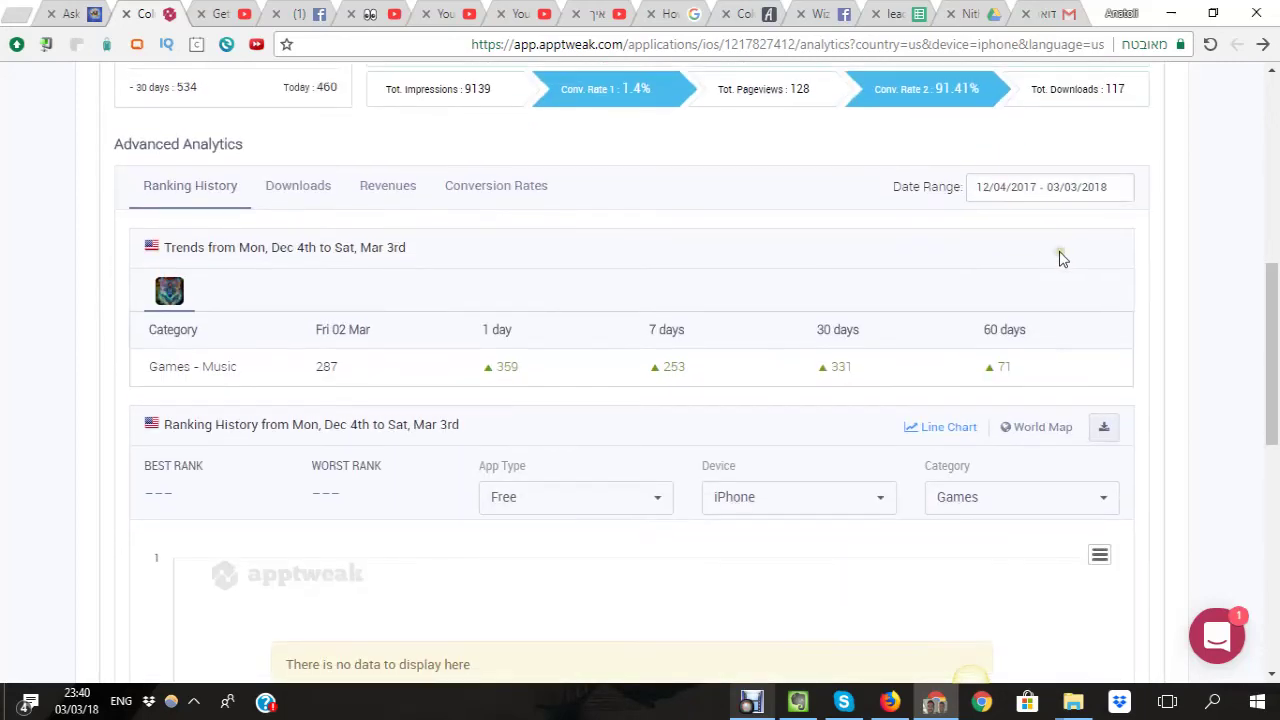
scroll(1057, 258, "down", 2)
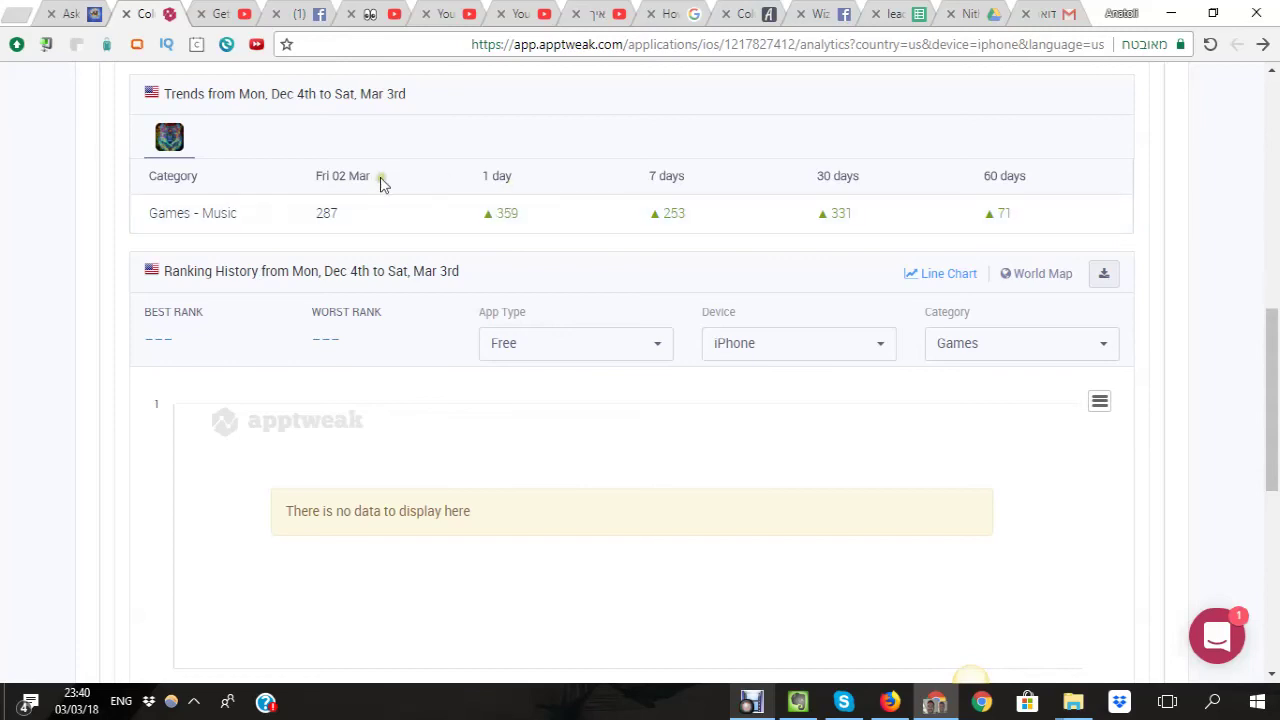
scroll(380, 181, "down", 2)
scroll(395, 195, "down", 3)
scroll(410, 204, "up", 3)
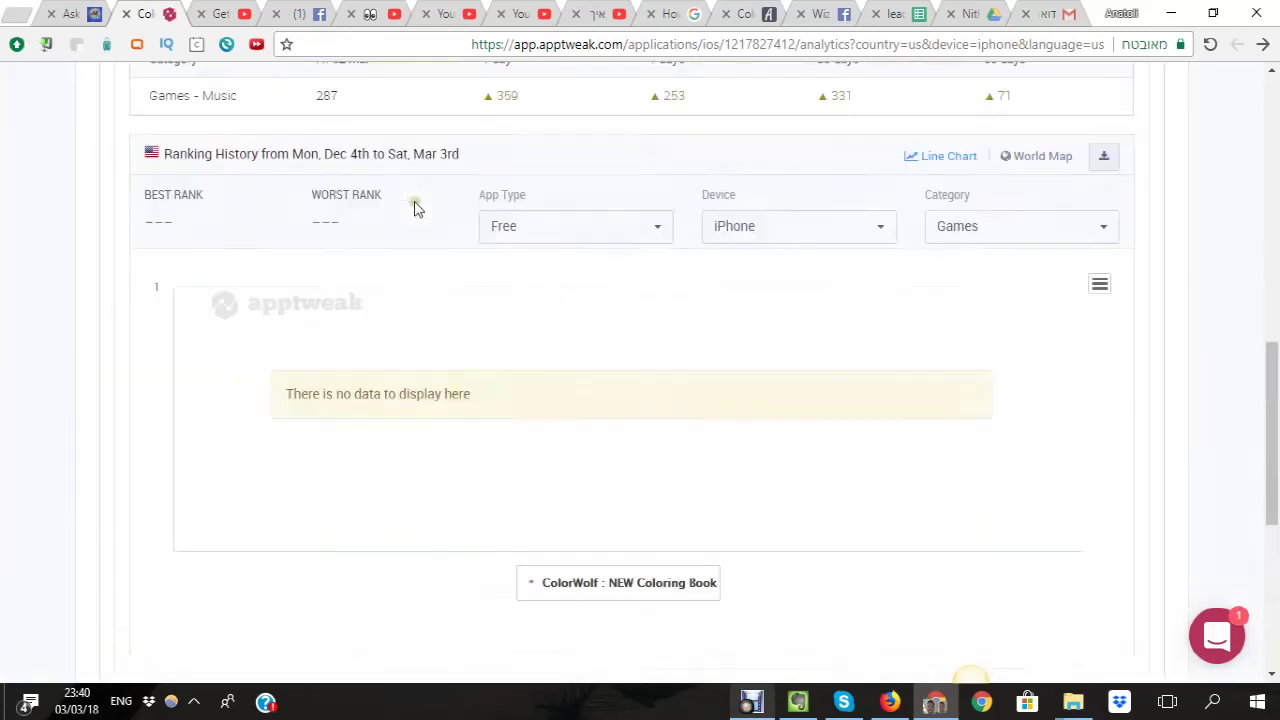
scroll(416, 207, "up", 6)
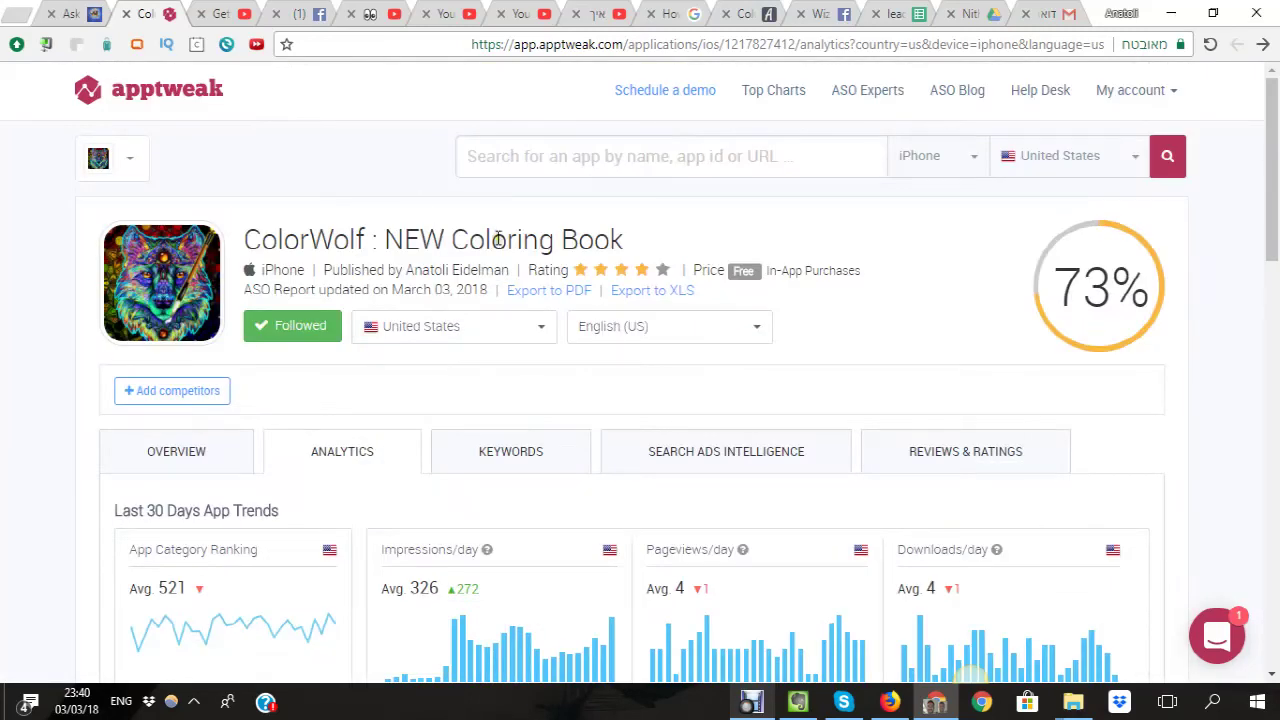
left_click(530, 330)
scroll(575, 440, "down", 2)
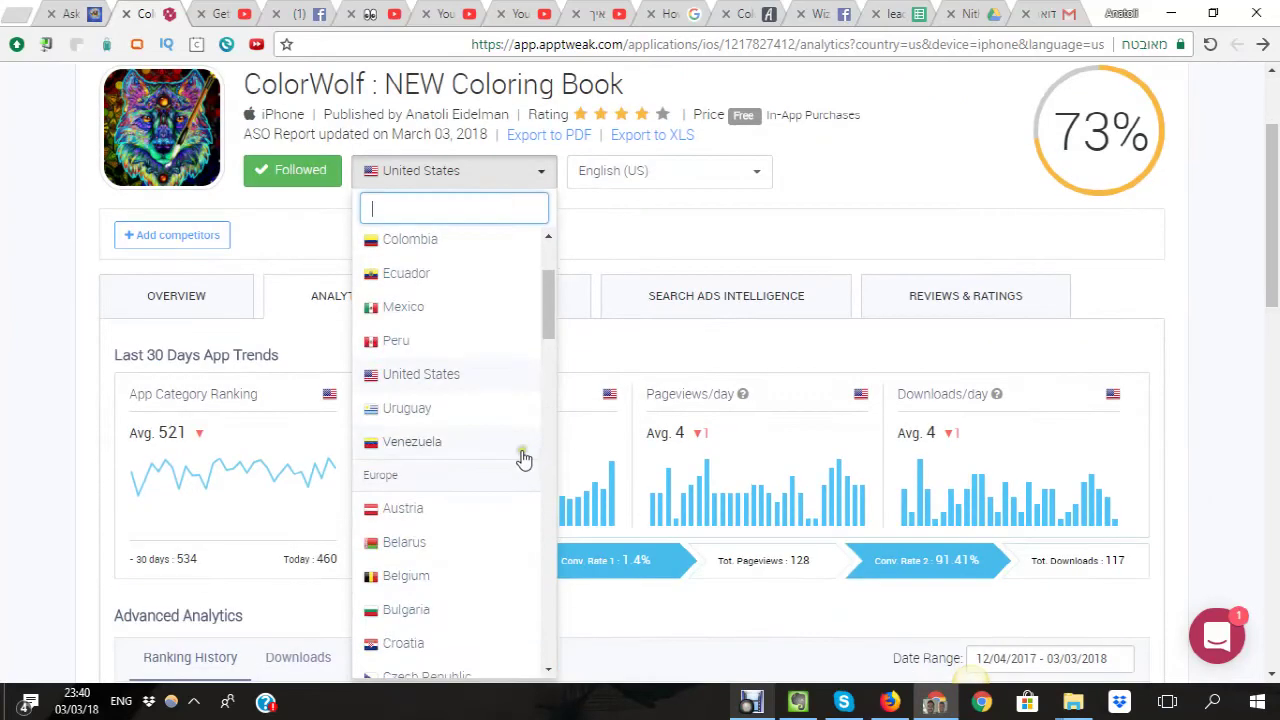
scroll(522, 455, "down", 2)
scroll(511, 436, "down", 2)
scroll(511, 436, "down", 3)
scroll(511, 440, "down", 1)
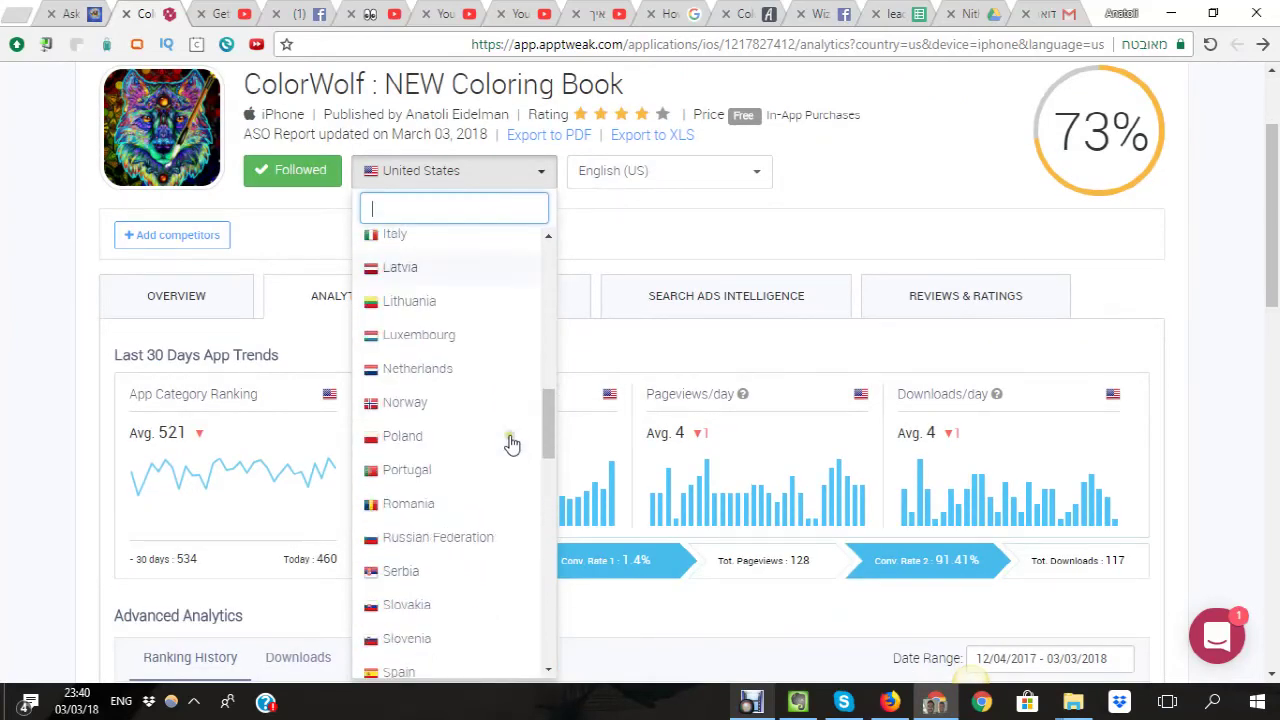
left_click(448, 442)
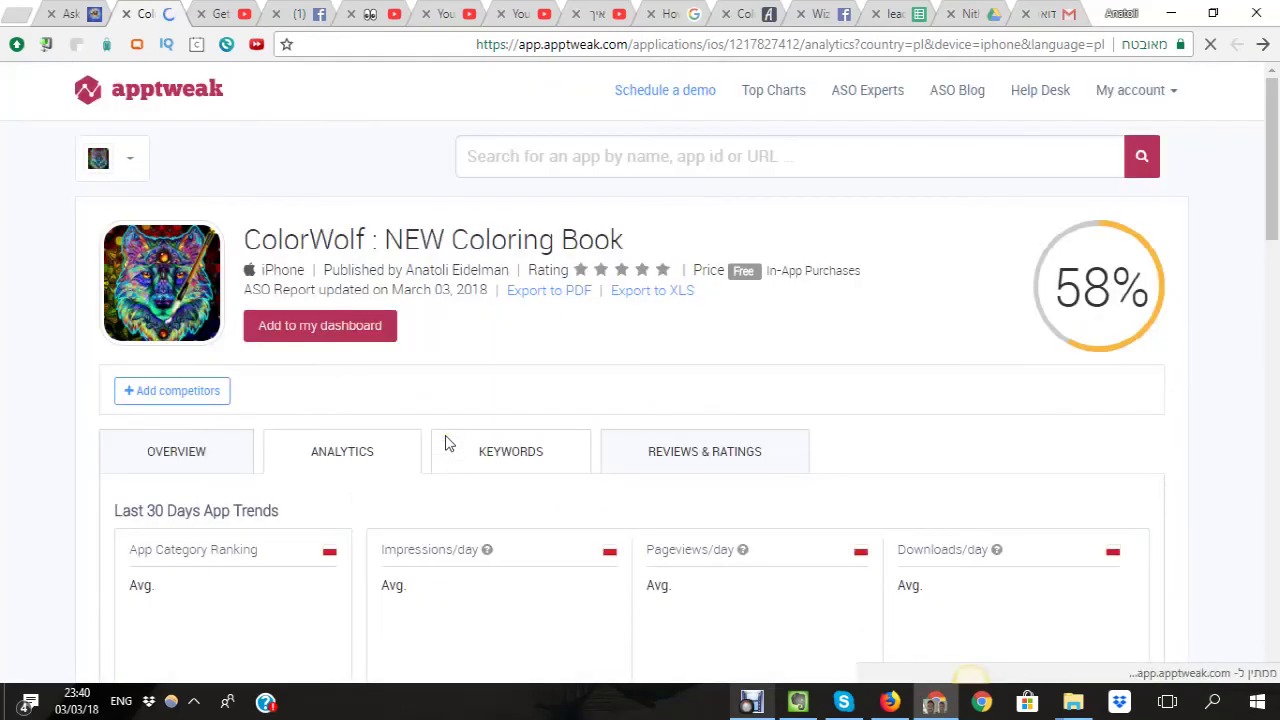
scroll(480, 470, "down", 2)
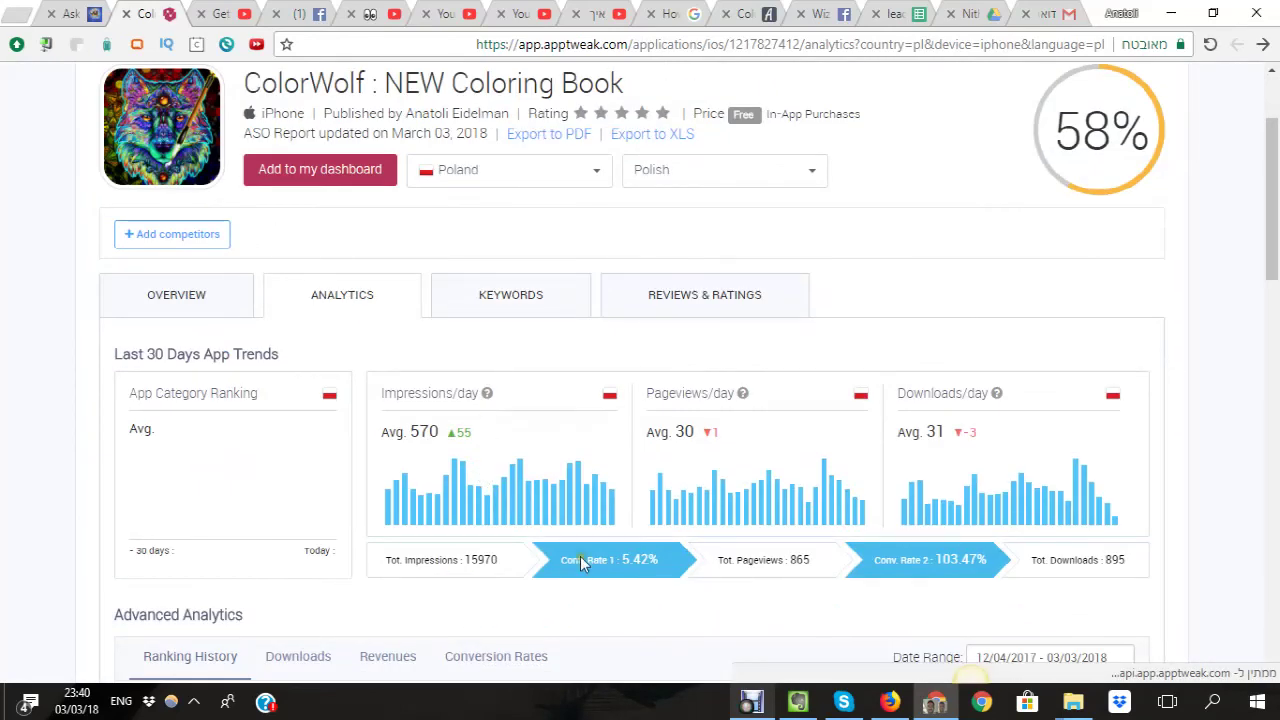
scroll(654, 466, "down", 2)
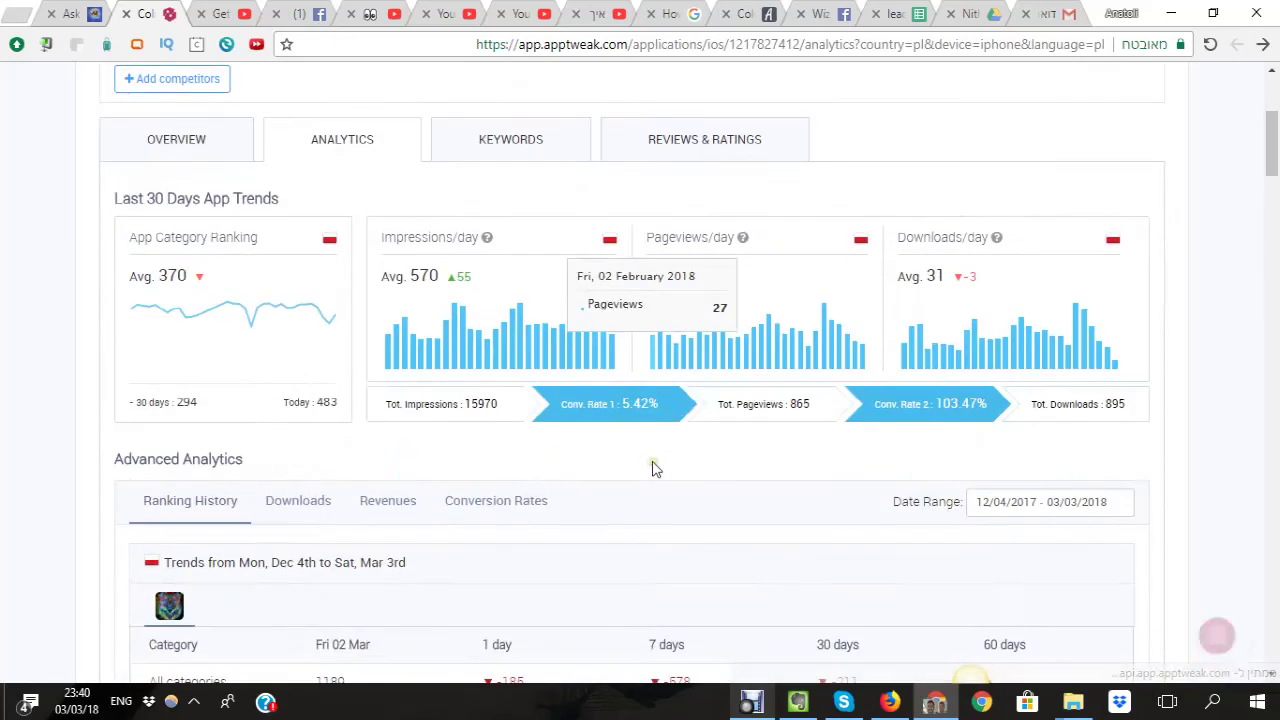
scroll(646, 463, "down", 1)
scroll(647, 465, "down", 1)
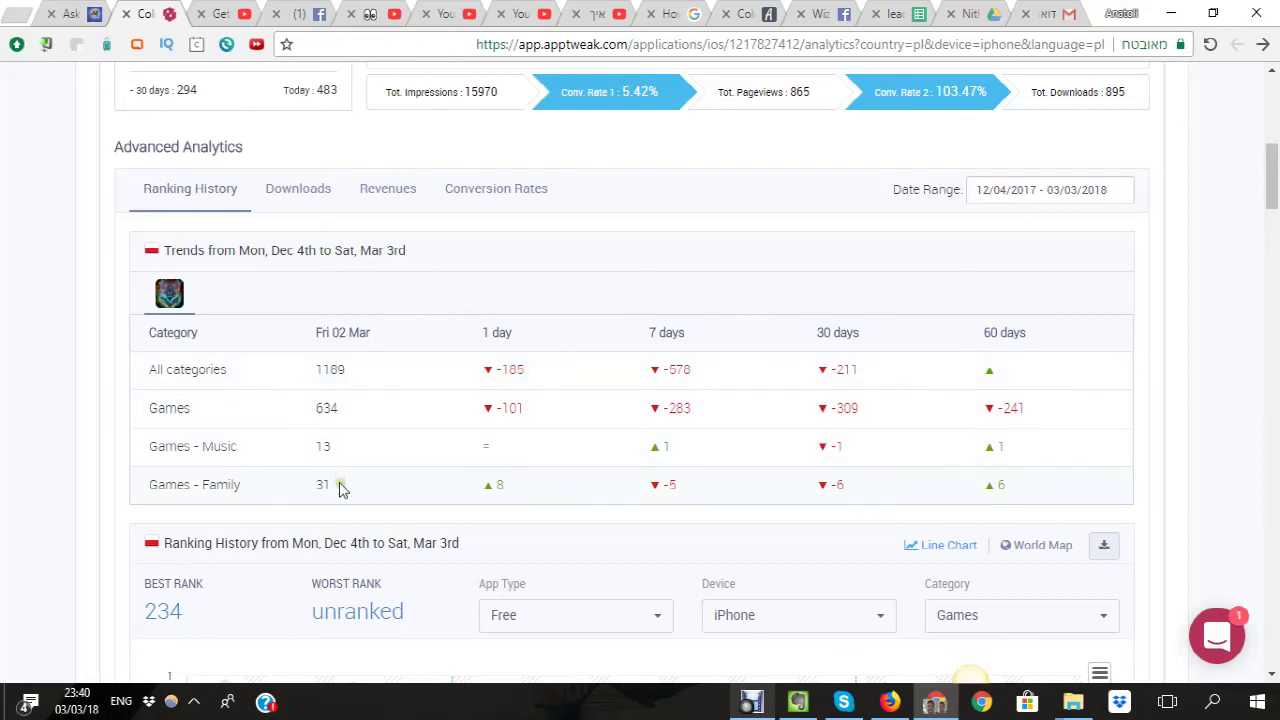
scroll(428, 491, "down", 2)
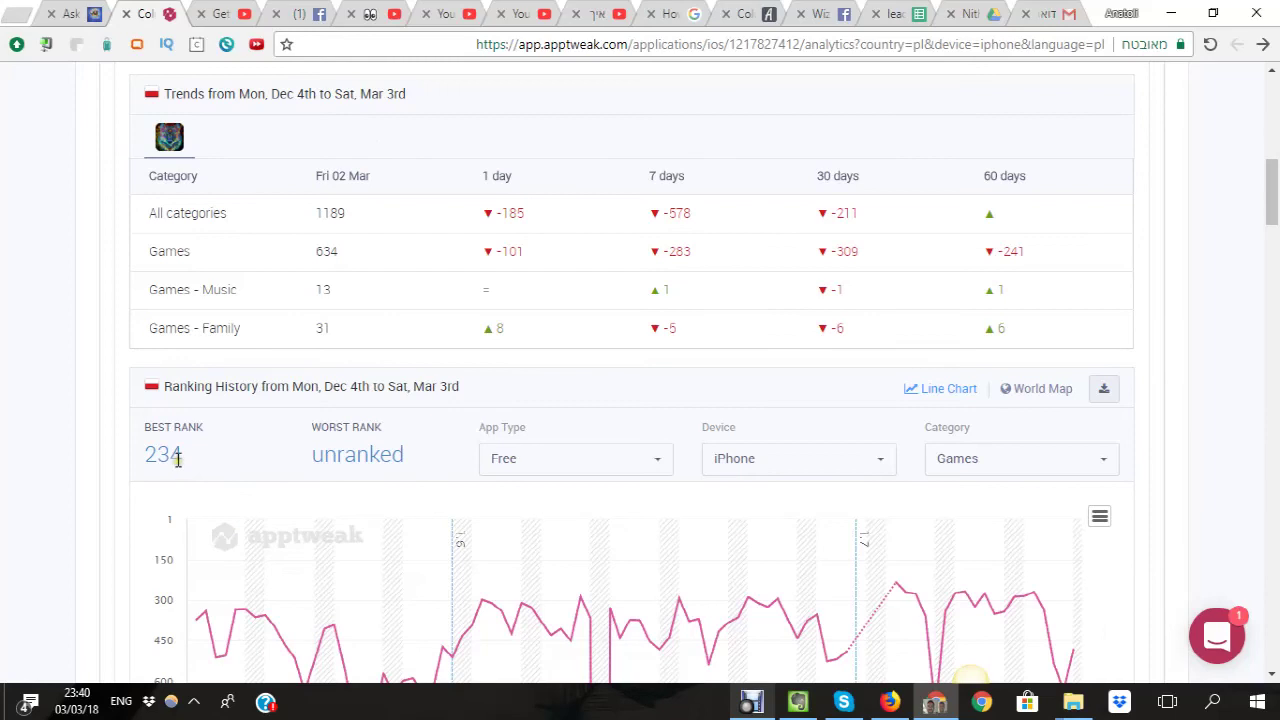
scroll(176, 458, "down", 2)
scroll(190, 457, "down", 2)
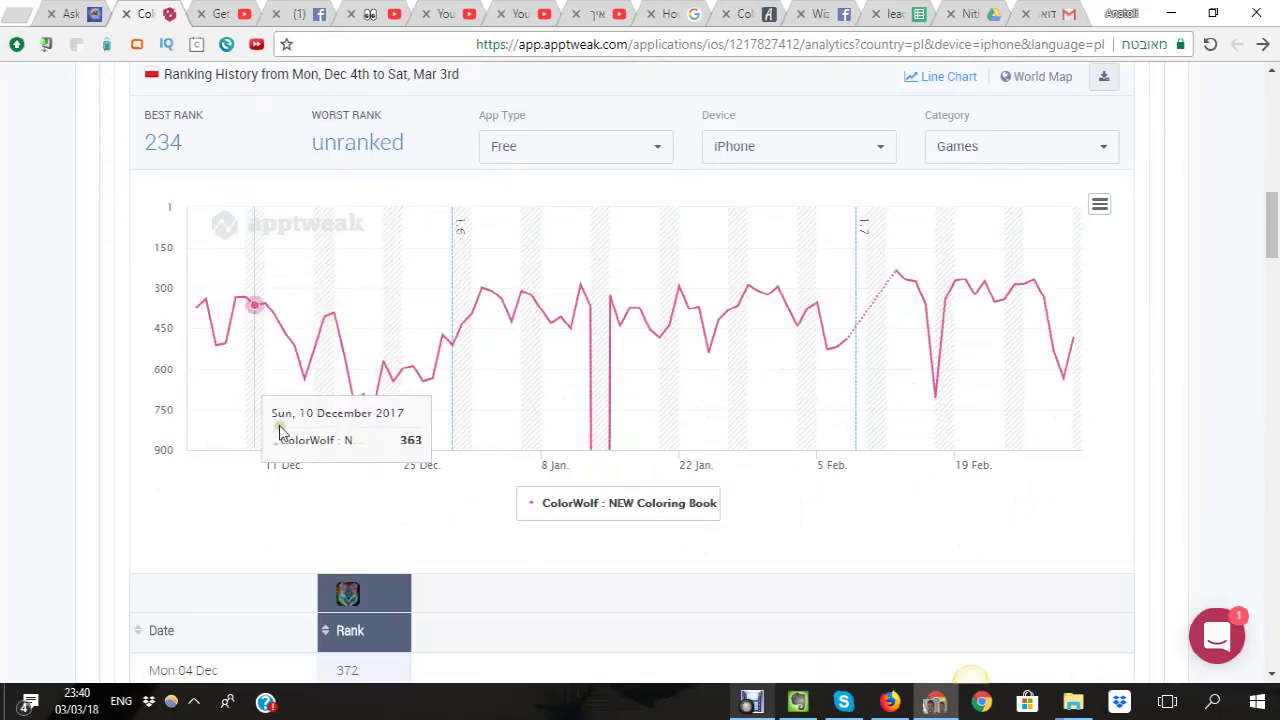
scroll(823, 343, "down", 4)
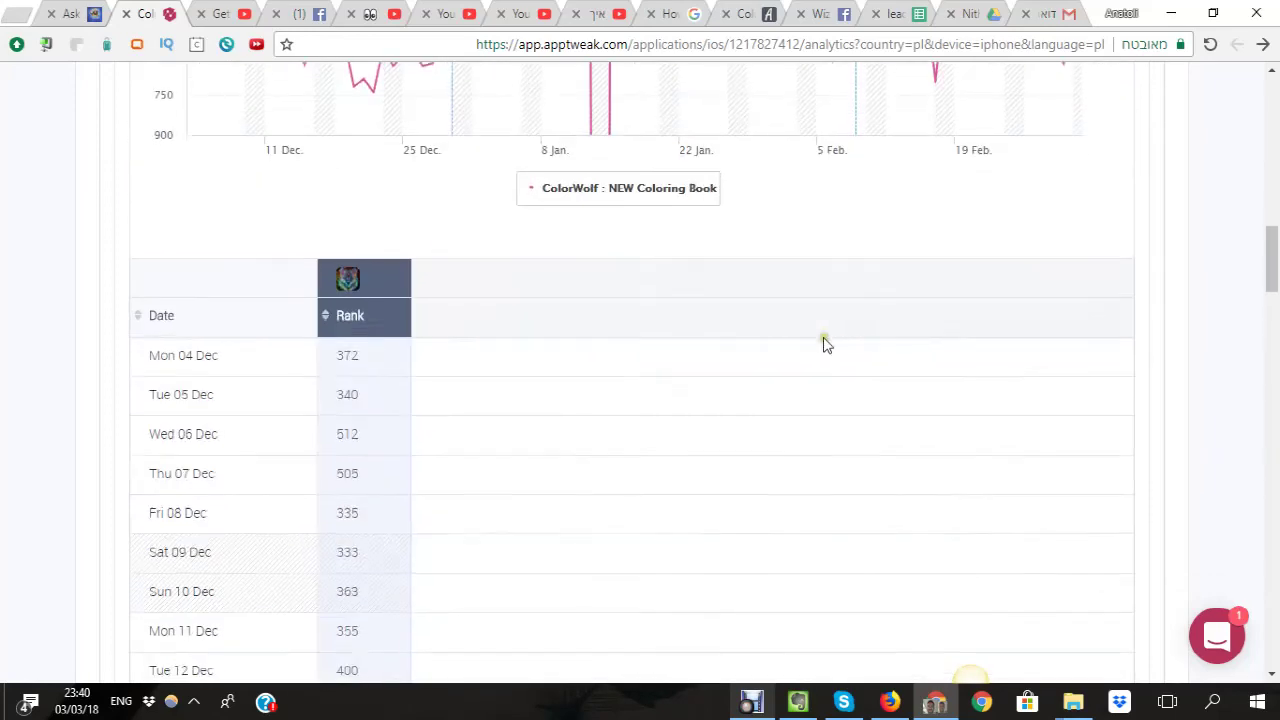
scroll(650, 355, "down", 4)
scroll(354, 374, "up", 2)
scroll(330, 290, "down", 6)
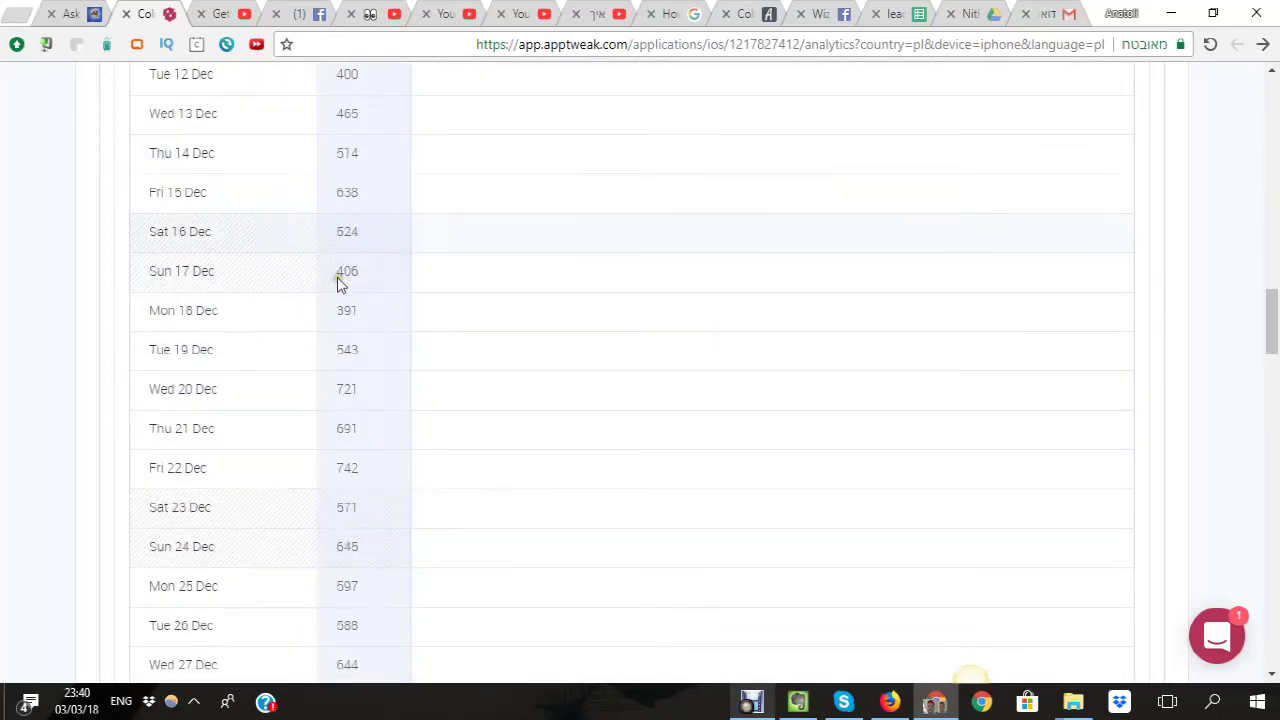
scroll(383, 326, "down", 4)
scroll(357, 471, "down", 3)
scroll(357, 457, "up", 12)
scroll(357, 451, "up", 5)
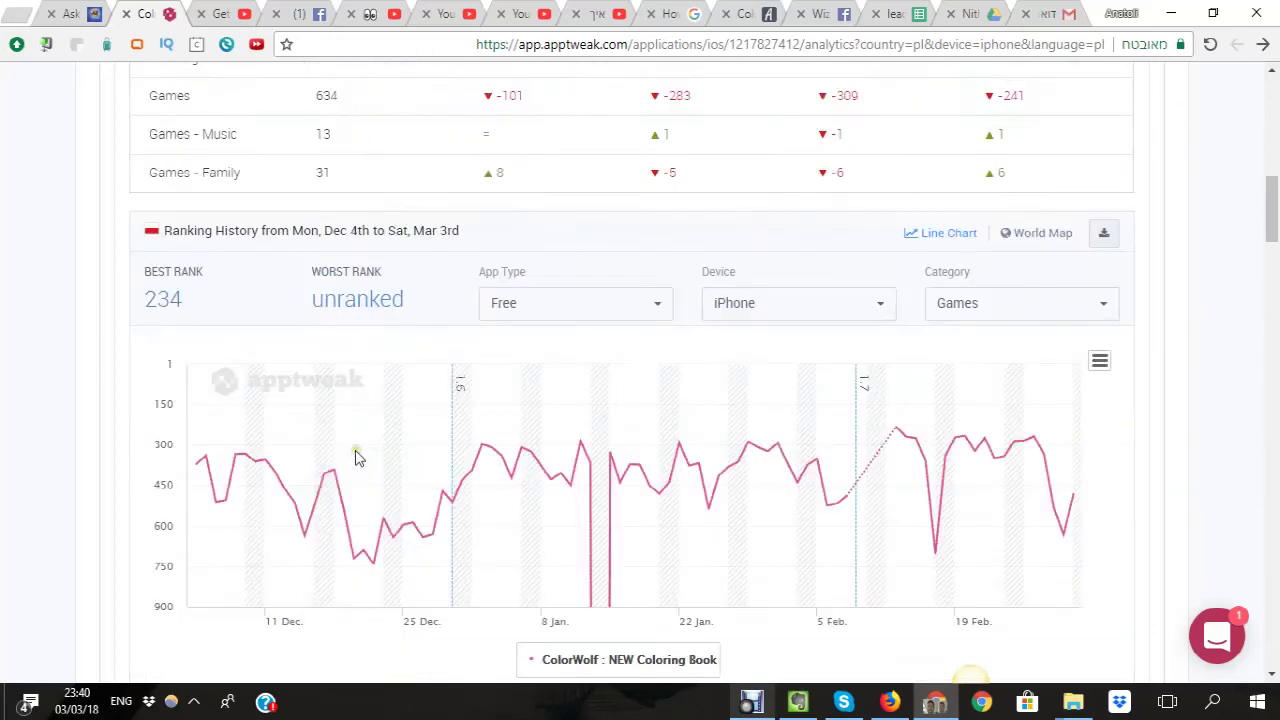
scroll(403, 451, "up", 5)
scroll(340, 368, "up", 5)
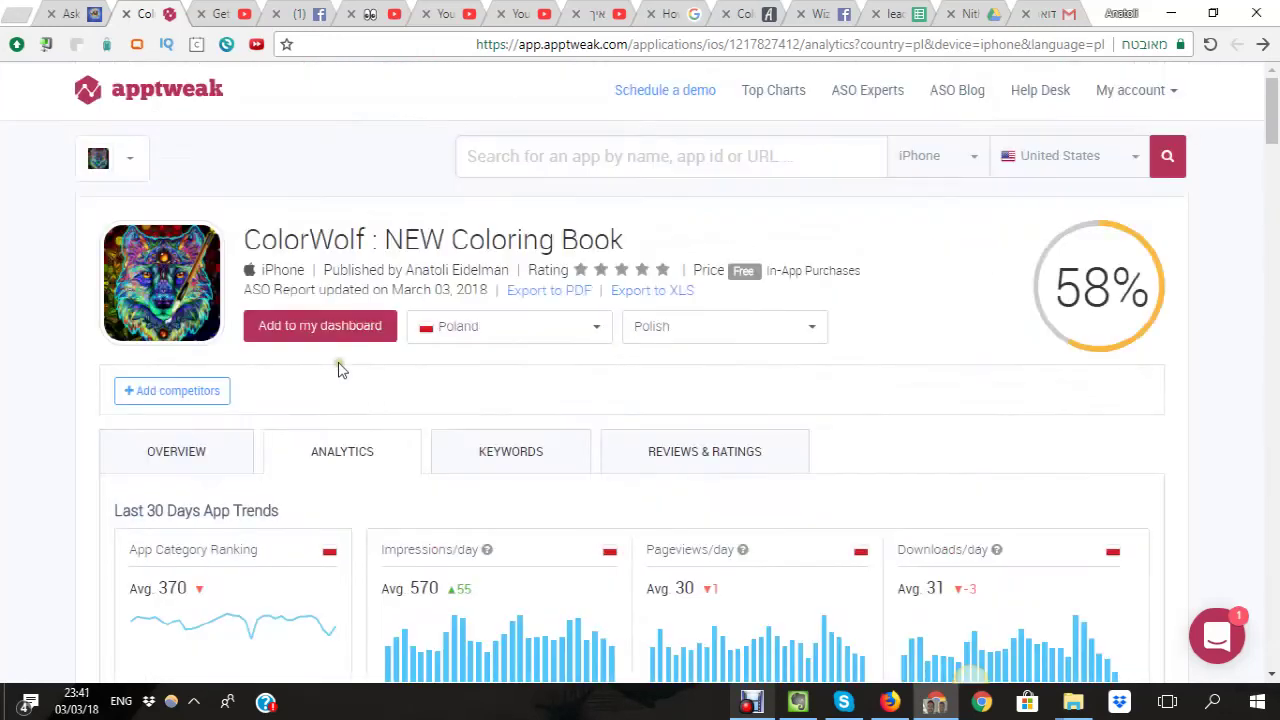
Step: Accept the suggested starter keywords on ColorWolf's Keywords tab and change the store country from Poland to United States
left_click(492, 455)
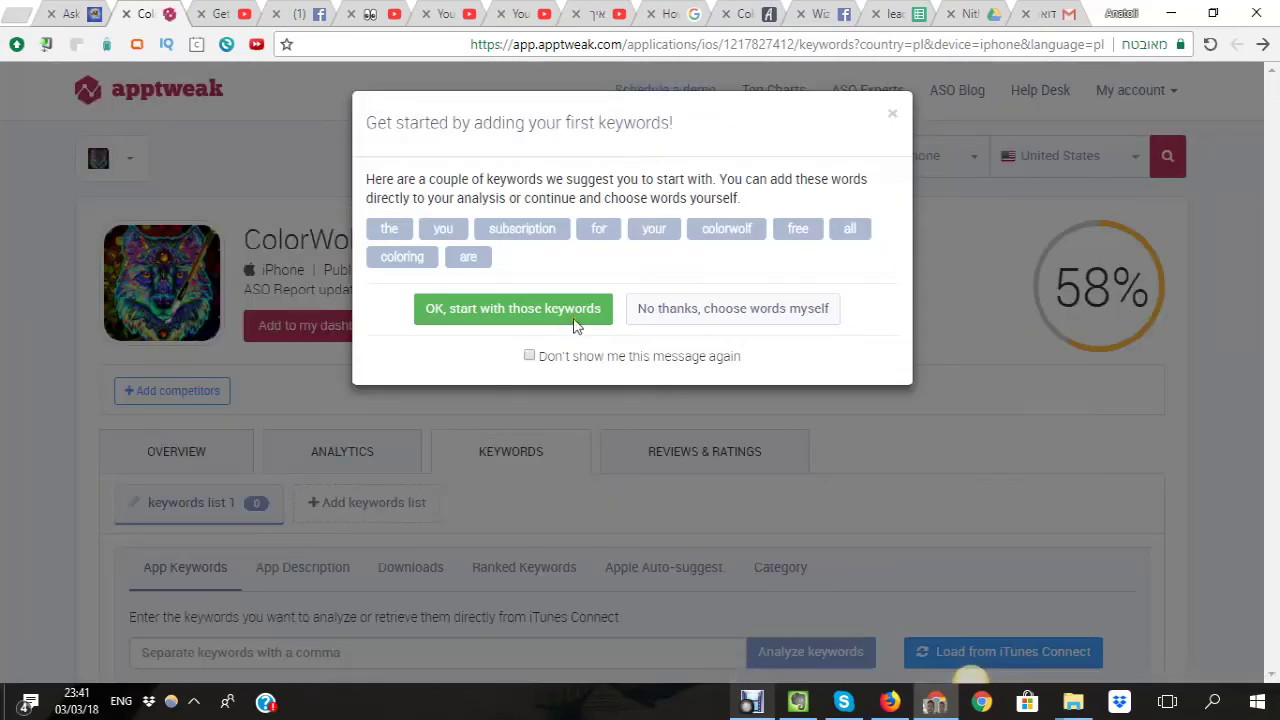
left_click(548, 318)
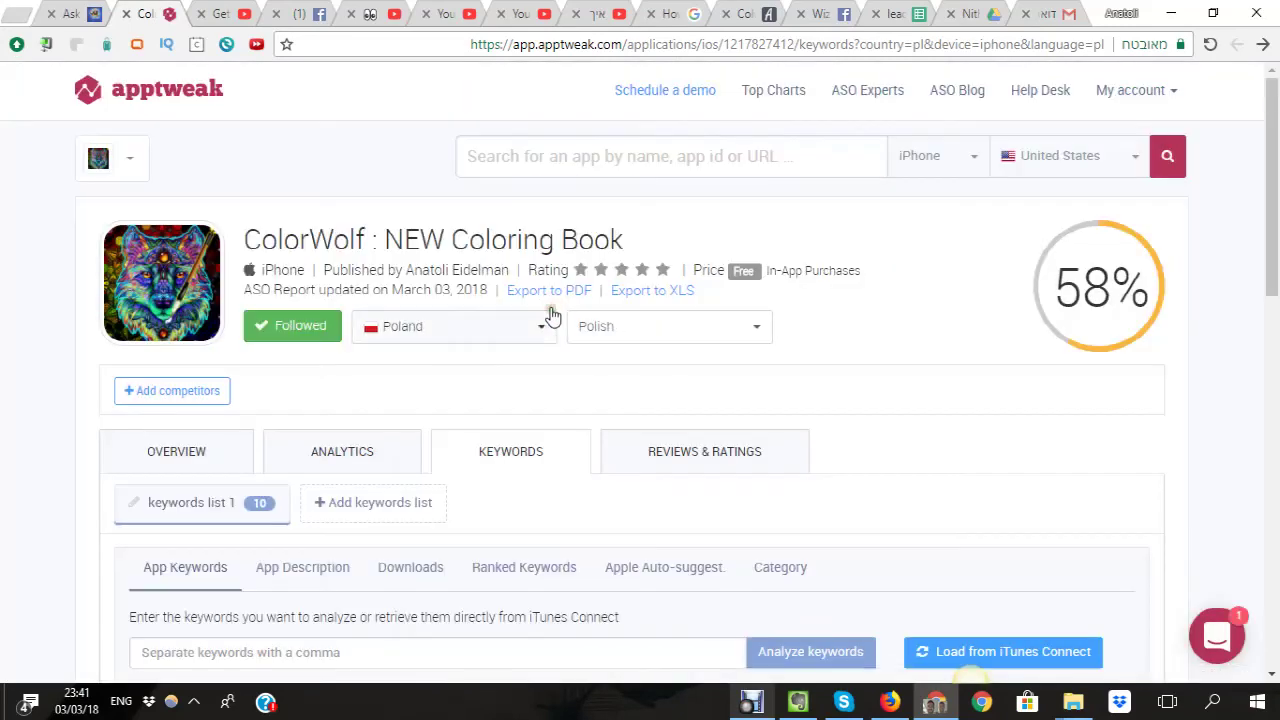
left_click(466, 324)
scroll(480, 400, "up", 5)
scroll(487, 440, "up", 5)
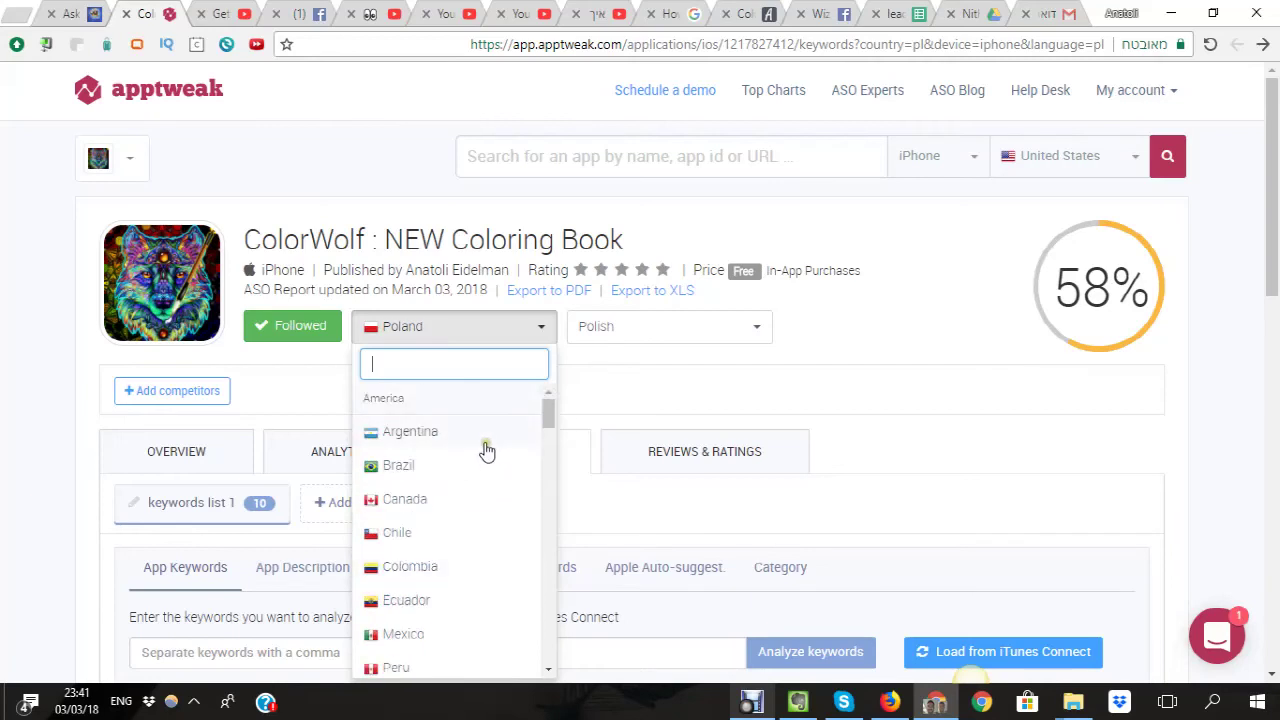
scroll(460, 458, "down", 10)
scroll(455, 466, "down", 5)
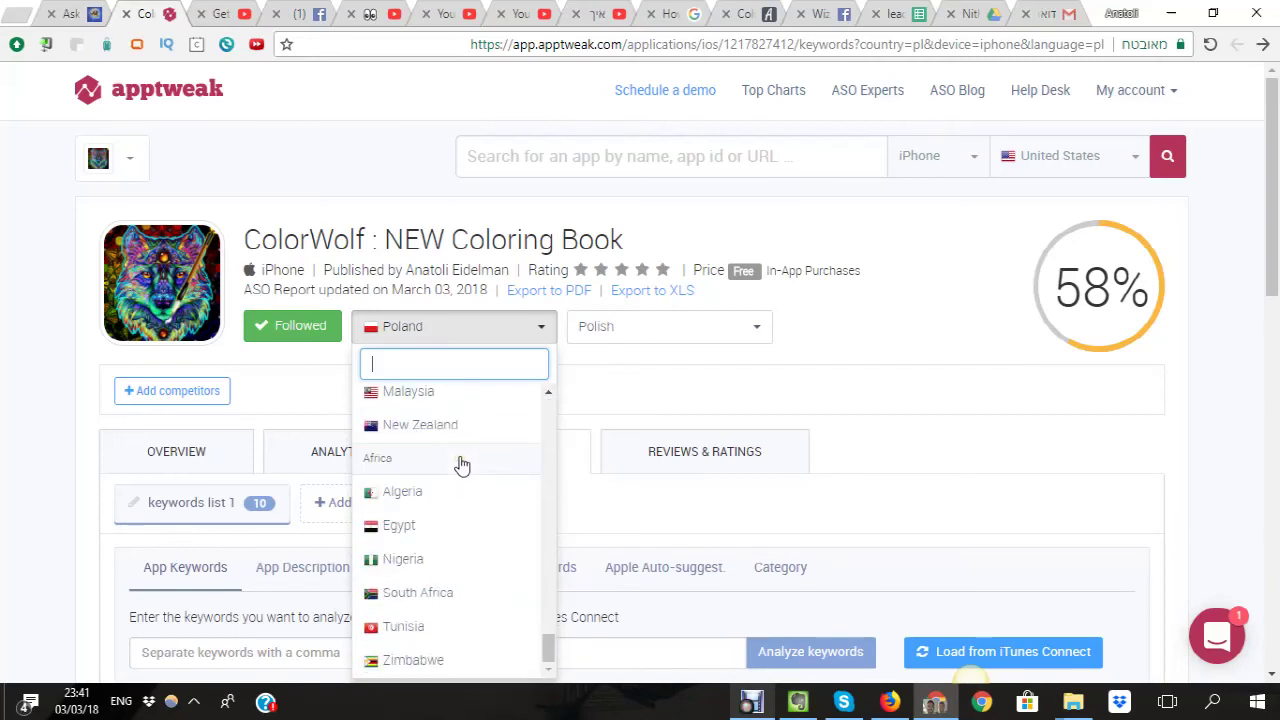
scroll(462, 465, "down", 2)
scroll(462, 465, "down", 1)
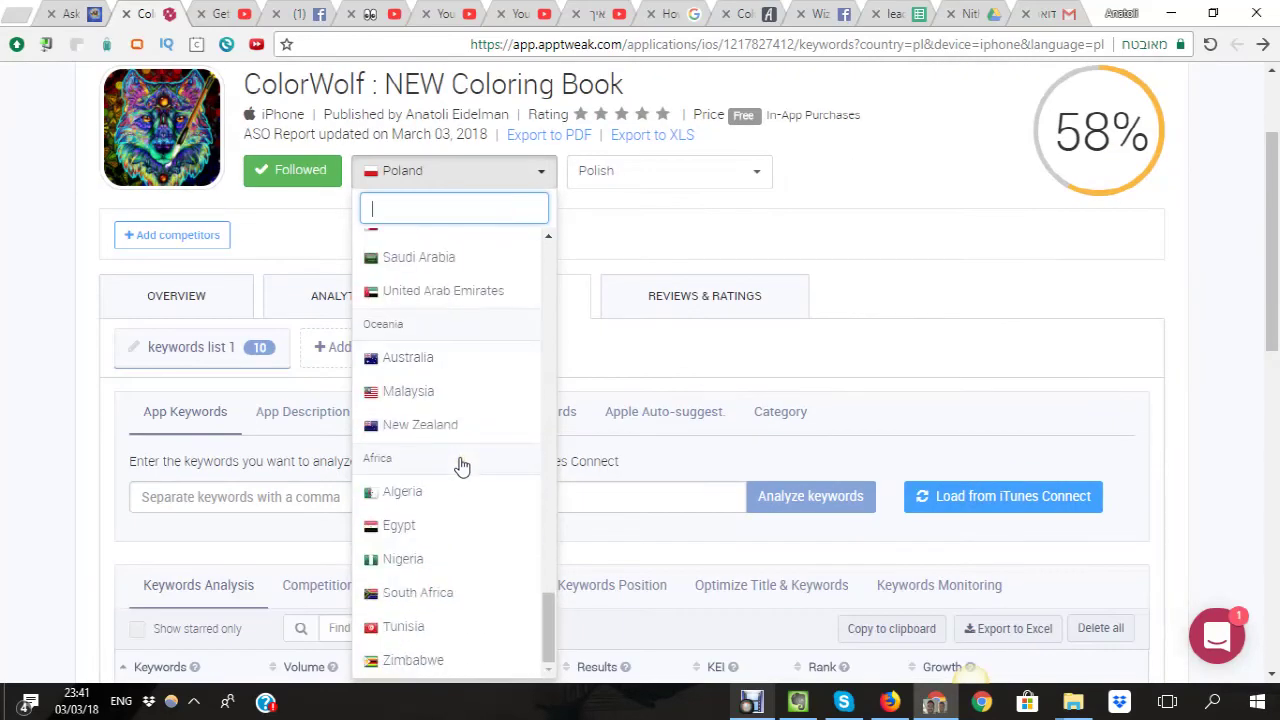
scroll(462, 465, "up", 3)
scroll(462, 465, "up", 5)
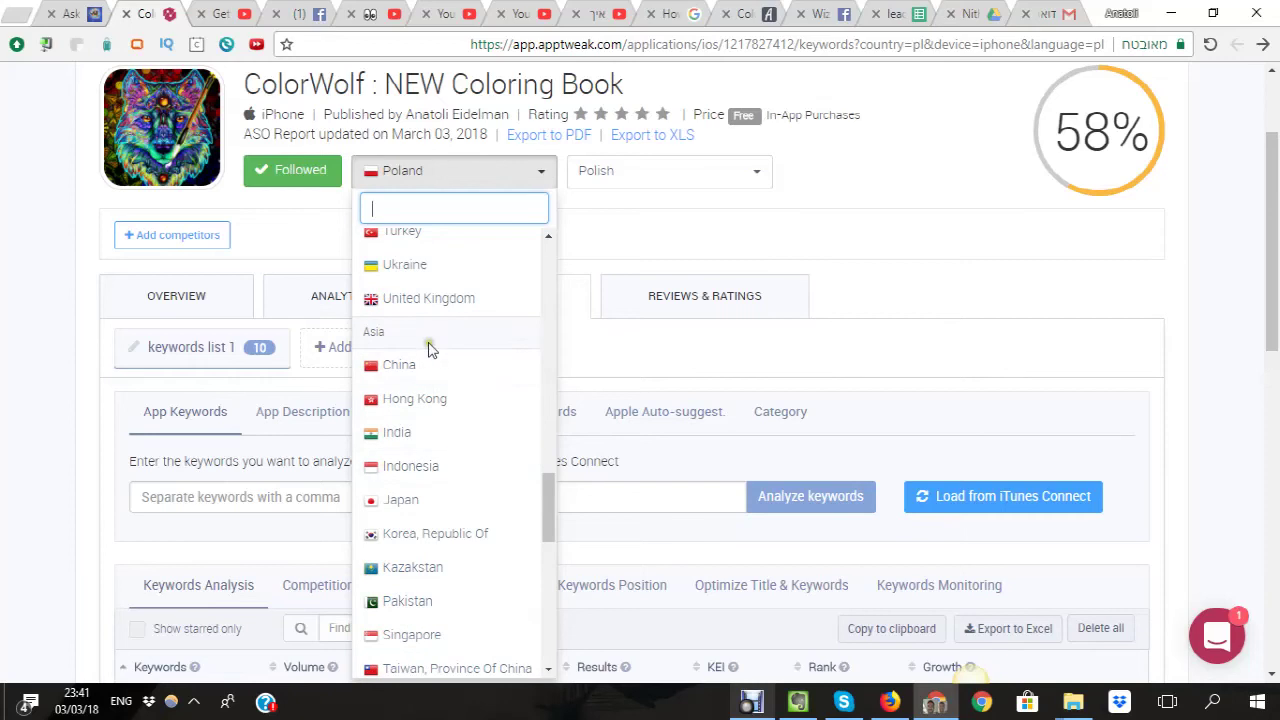
scroll(445, 365, "up", 4)
scroll(454, 374, "up", 5)
scroll(454, 374, "up", 5)
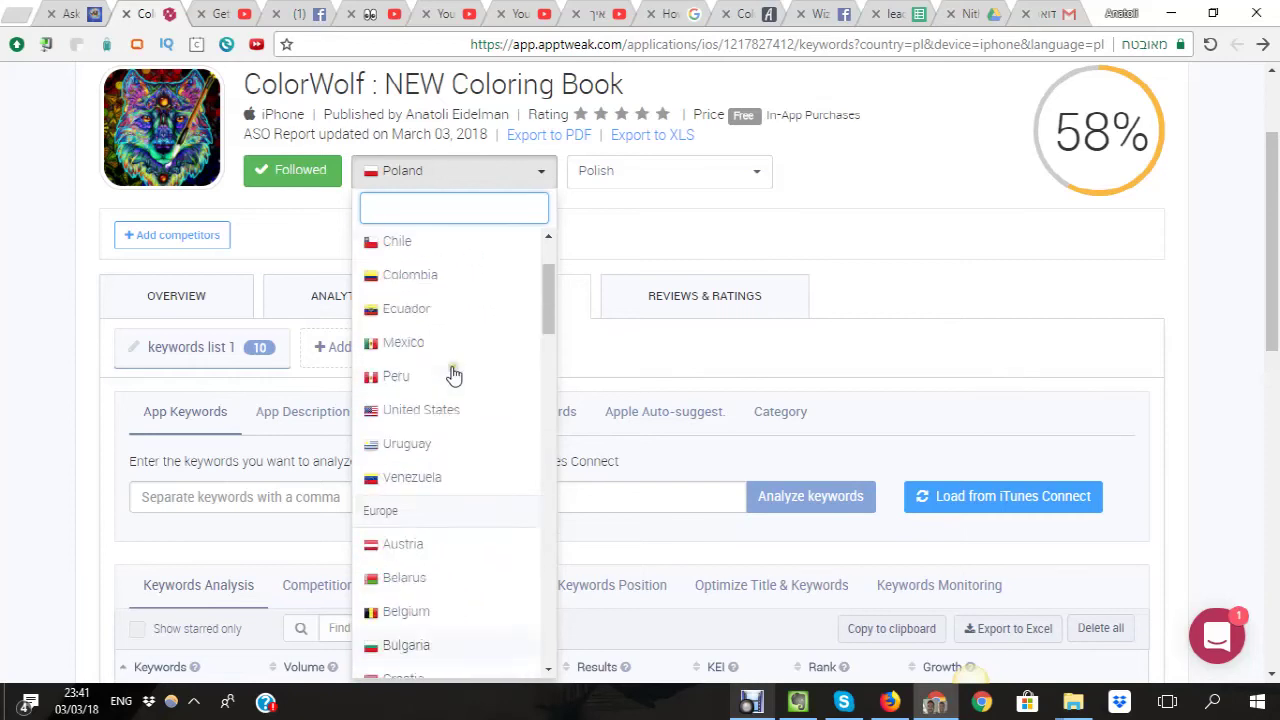
scroll(454, 374, "up", 2)
scroll(454, 374, "up", 2)
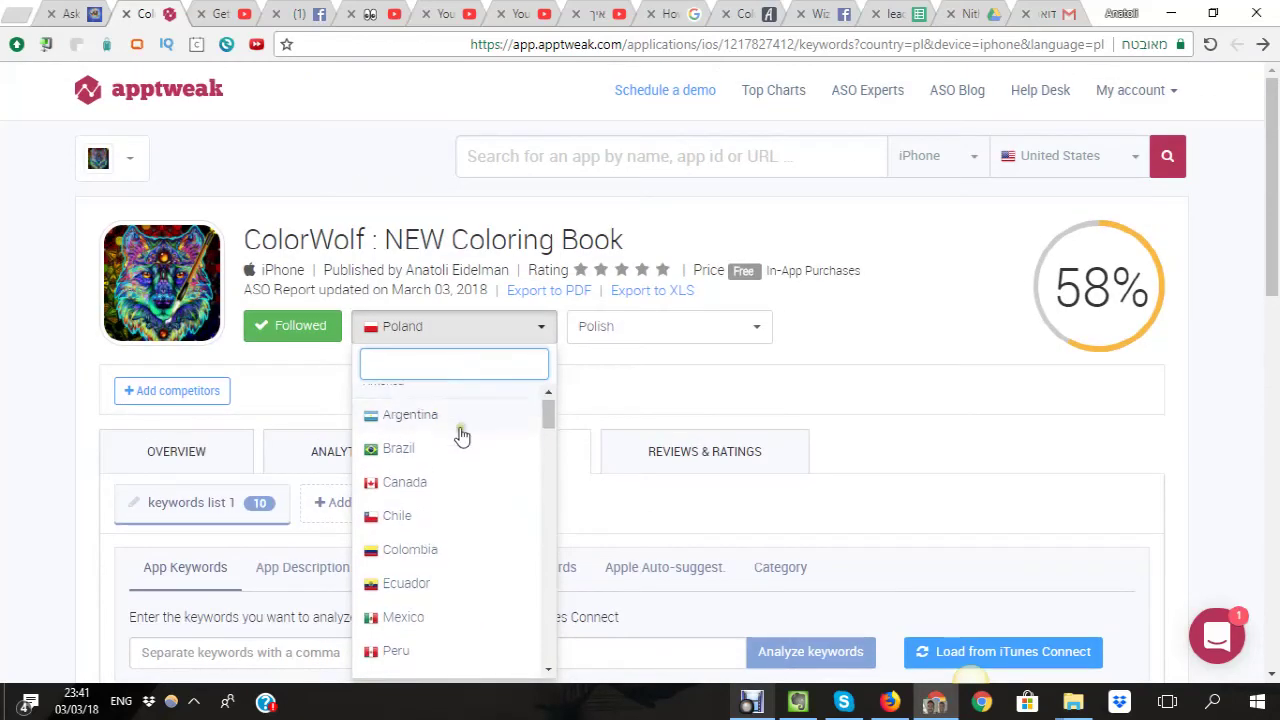
scroll(462, 440, "down", 3)
scroll(466, 462, "down", 2)
scroll(467, 468, "down", 1)
scroll(467, 468, "down", 2)
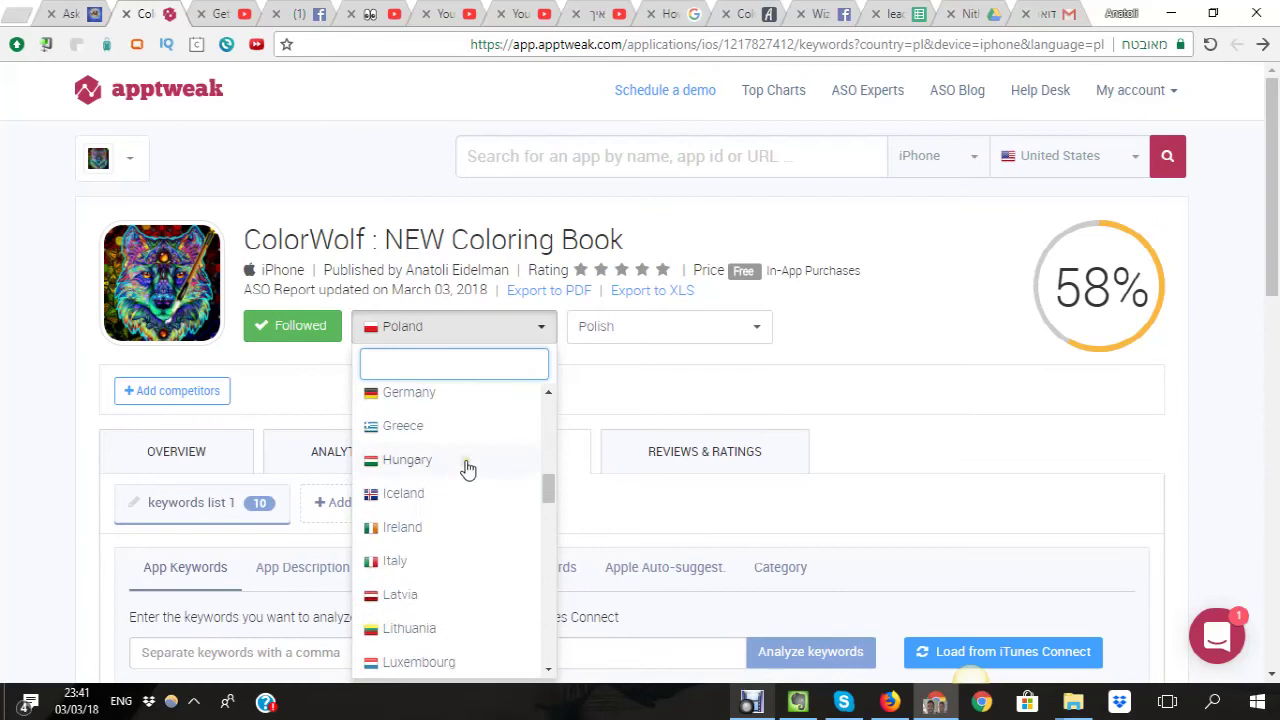
scroll(467, 468, "down", 2)
scroll(468, 471, "down", 3)
scroll(467, 470, "down", 3)
scroll(470, 475, "down", 3)
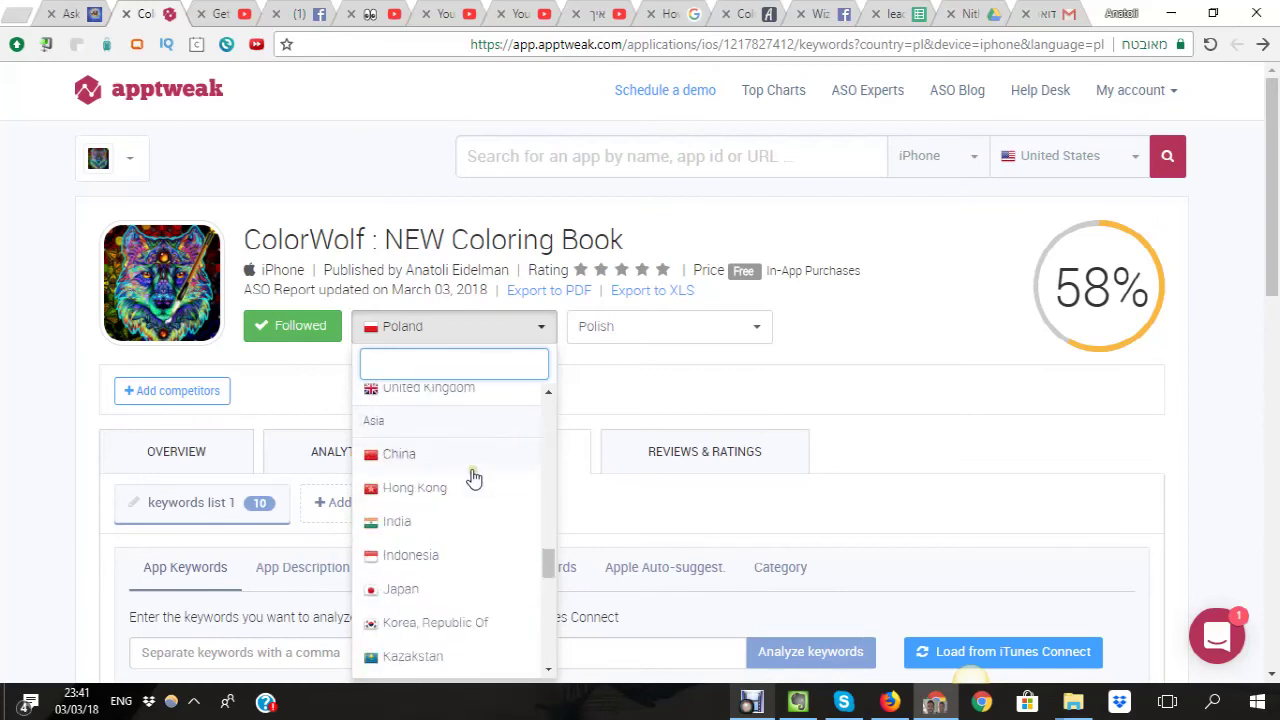
scroll(471, 477, "down", 3)
scroll(472, 478, "down", 3)
scroll(474, 480, "down", 3)
scroll(472, 480, "down", 2)
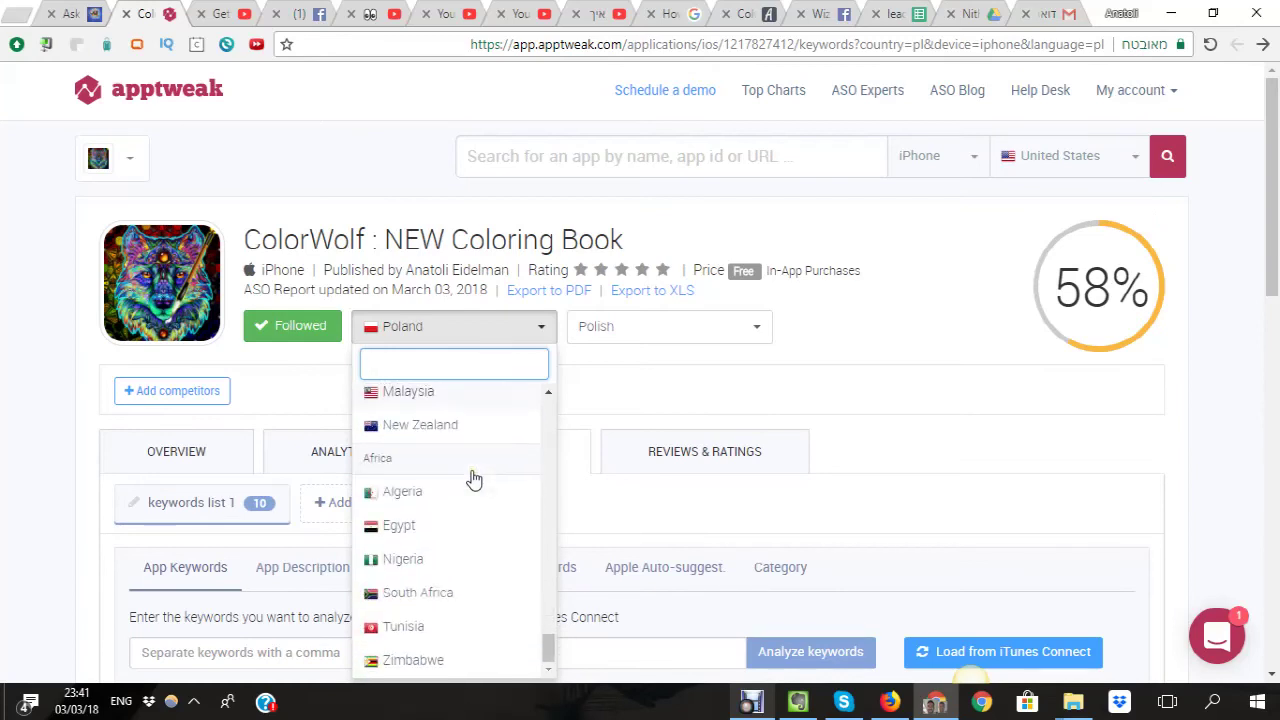
scroll(472, 480, "down", 3)
scroll(474, 480, "down", 3)
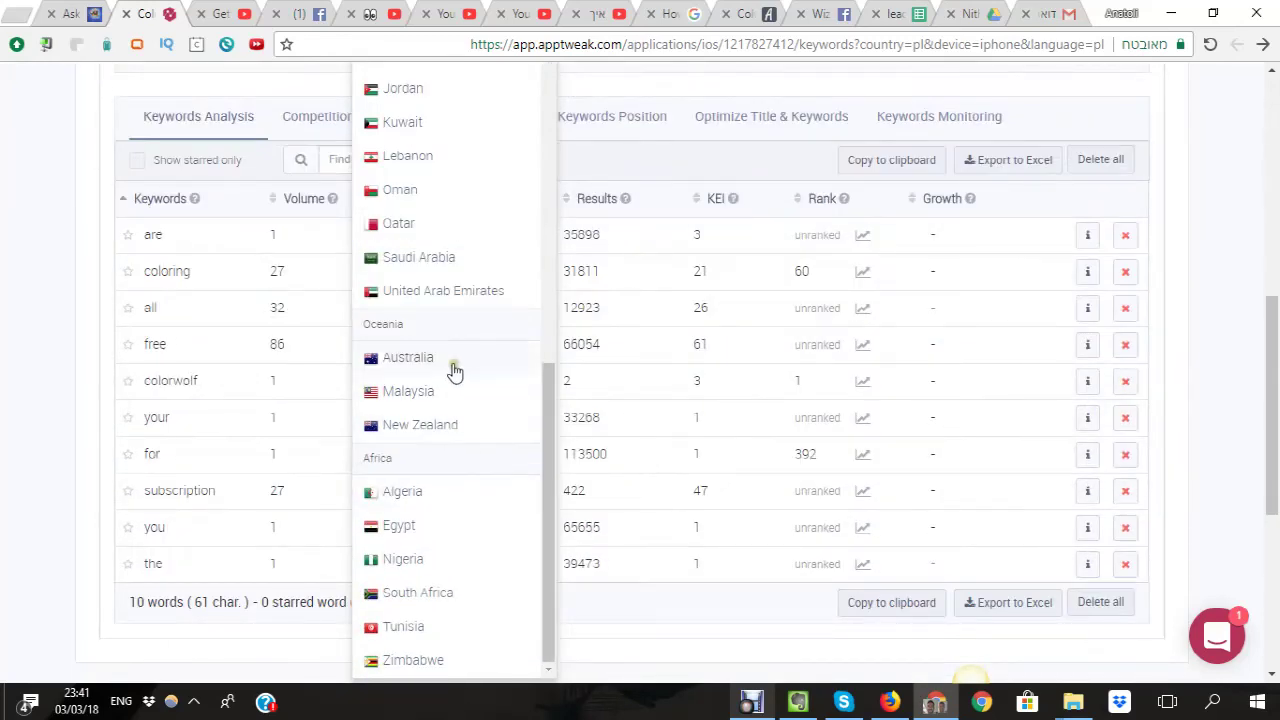
left_click(549, 417)
scroll(515, 250, "up", 5)
scroll(503, 130, "up", 3)
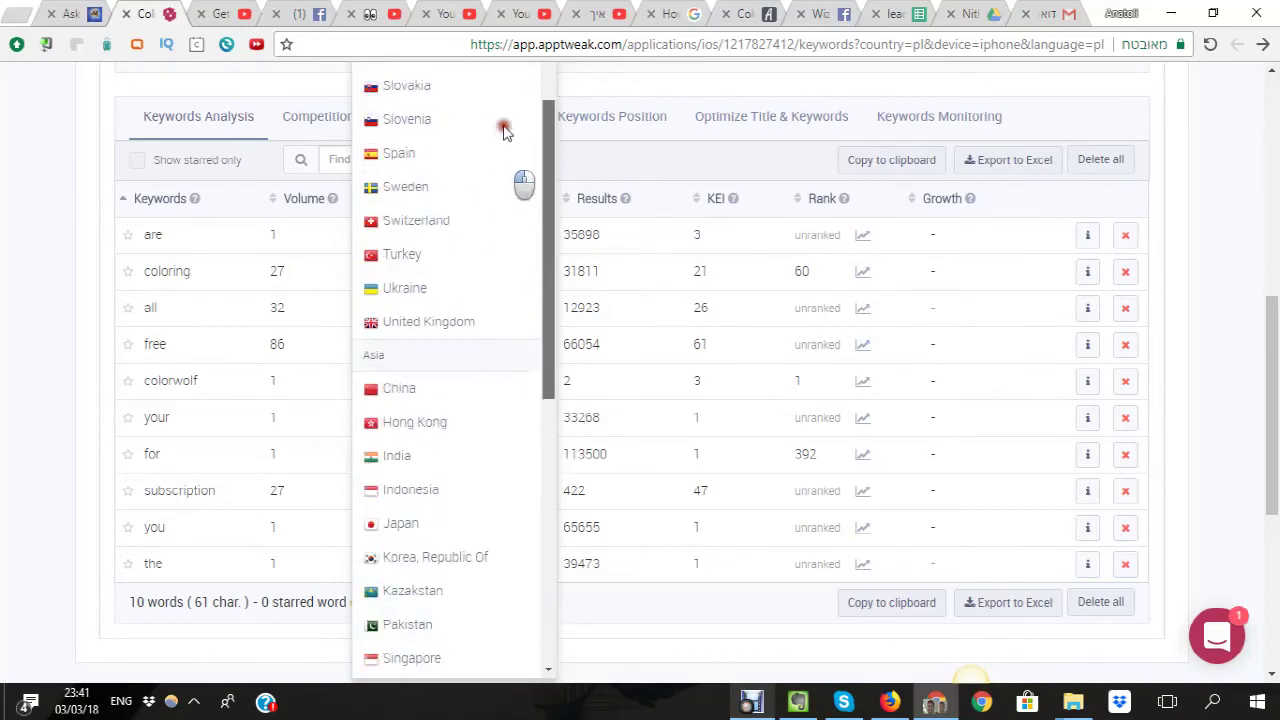
scroll(480, 160, "up", 4)
scroll(466, 175, "up", 1)
scroll(470, 200, "up", 5)
scroll(476, 230, "up", 1)
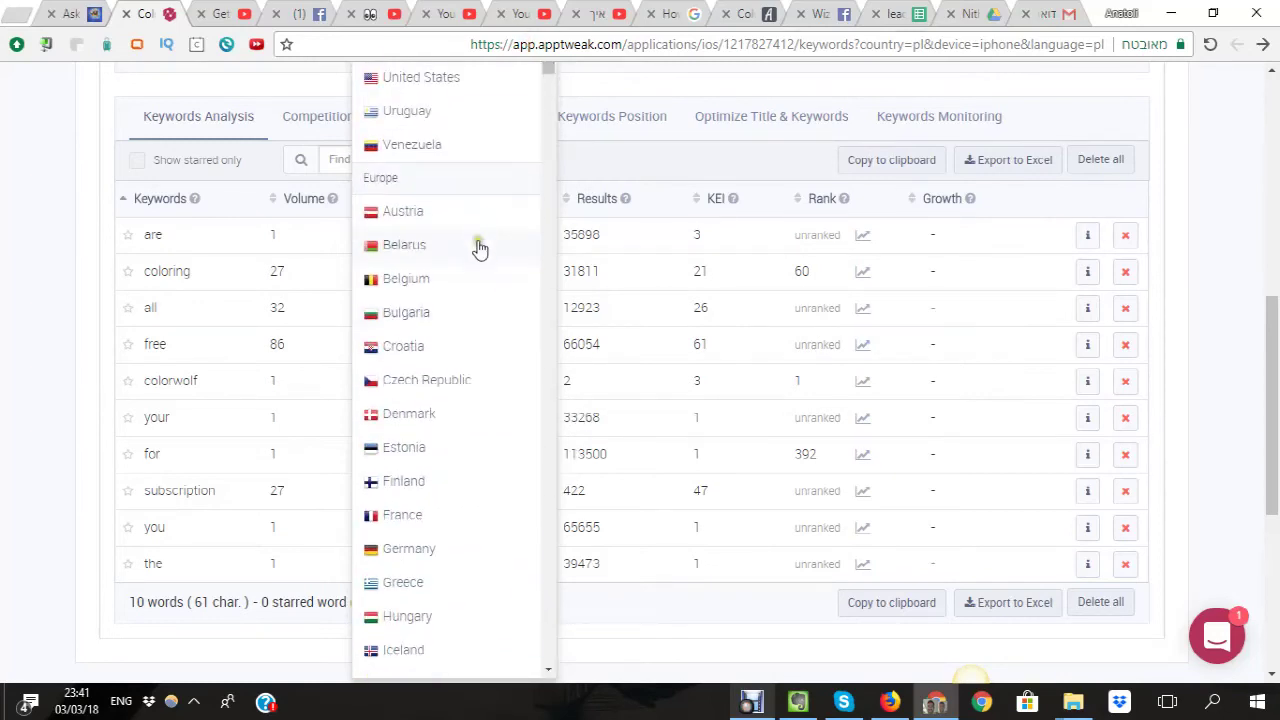
scroll(470, 260, "up", 5)
left_click(455, 389)
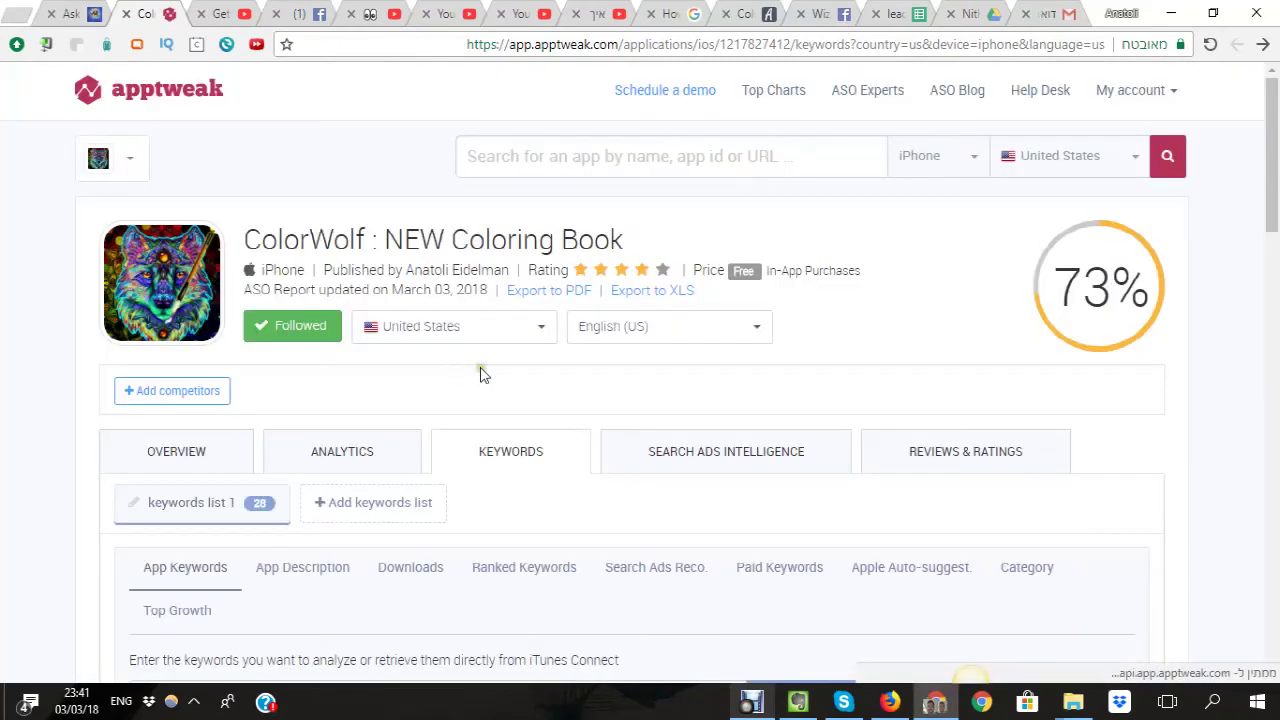
Step: Sort ColorWolf's US keyword table by Volume, highest first, so fortnite (76) leads
scroll(473, 383, "down", 3)
scroll(475, 390, "down", 2)
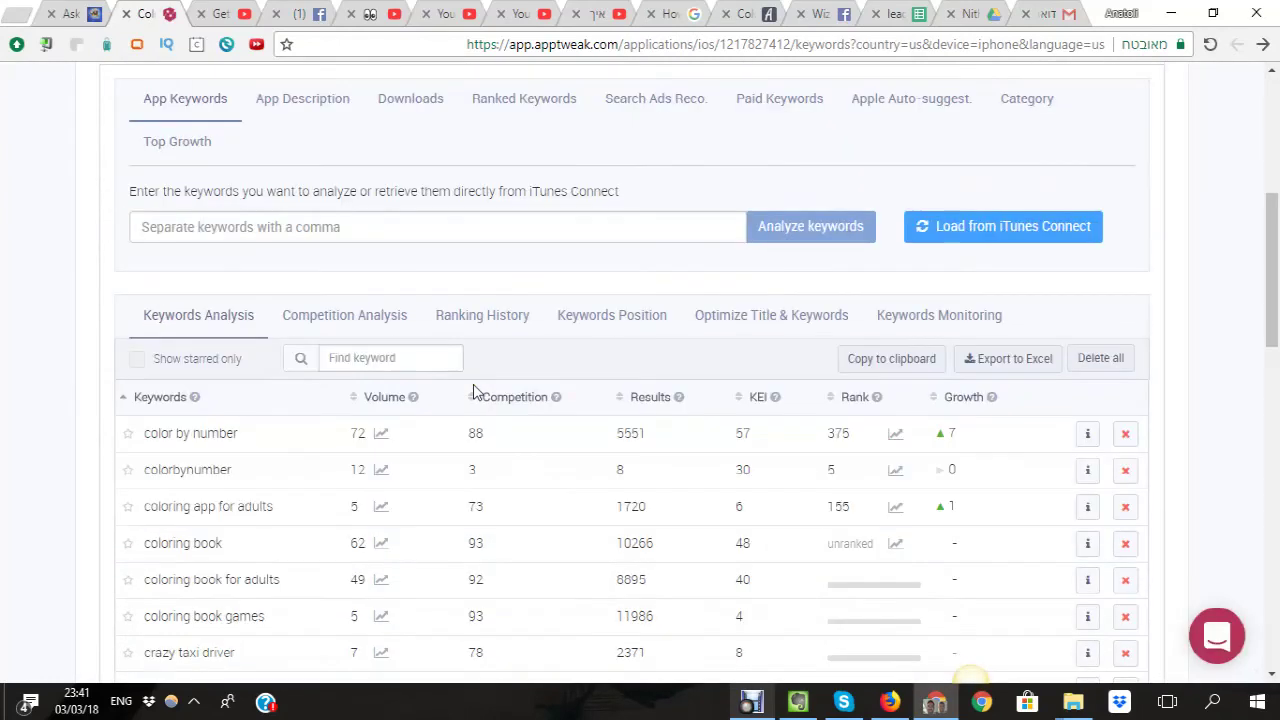
scroll(474, 392, "down", 2)
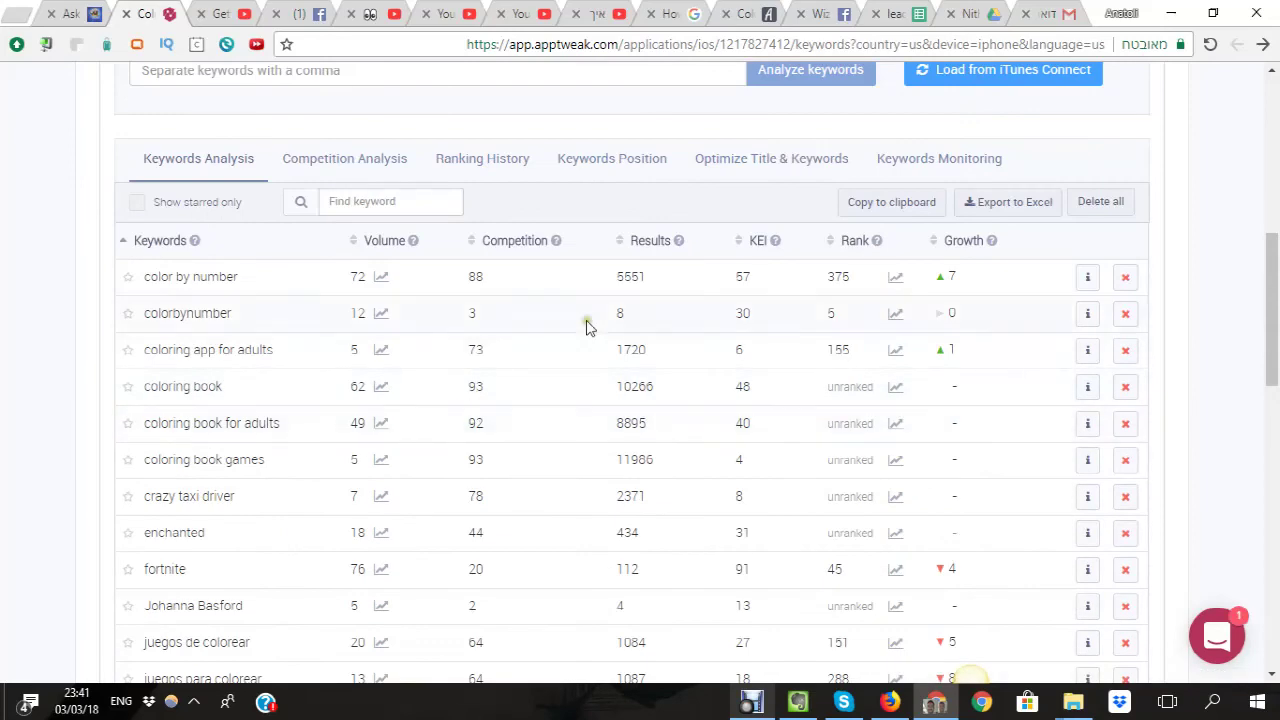
left_click(389, 241)
left_click(389, 241)
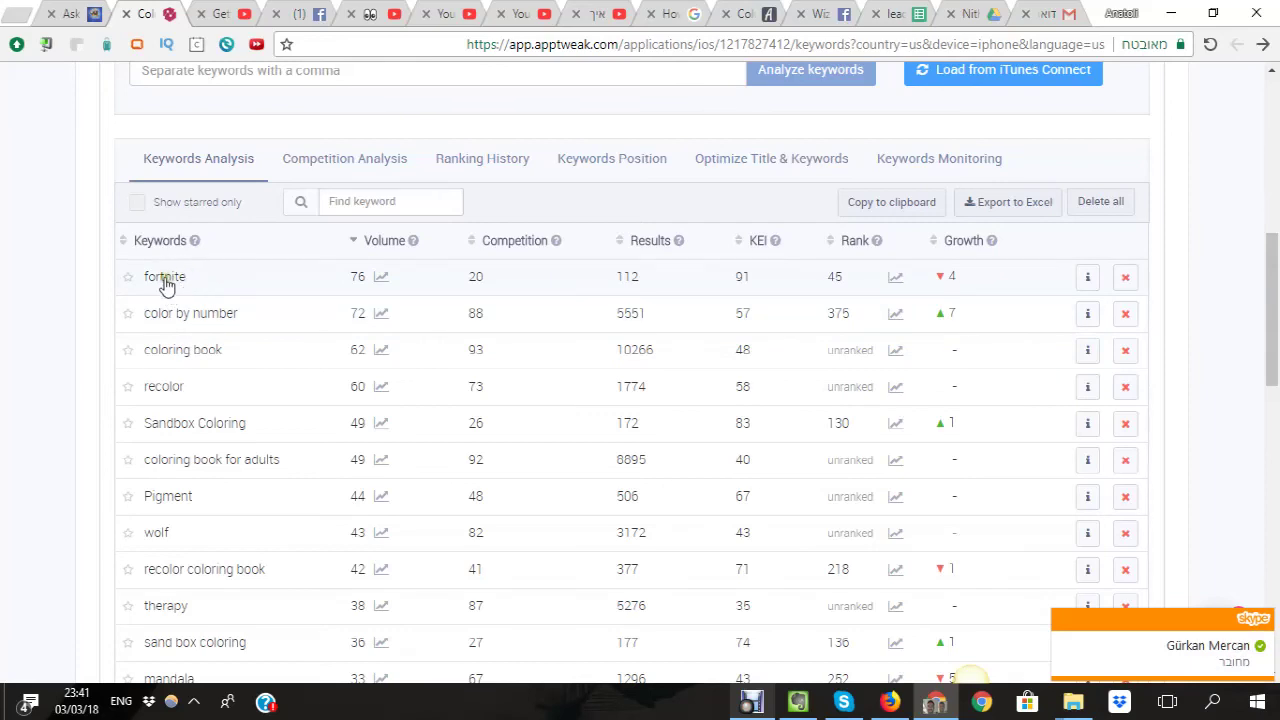
left_click(889, 278)
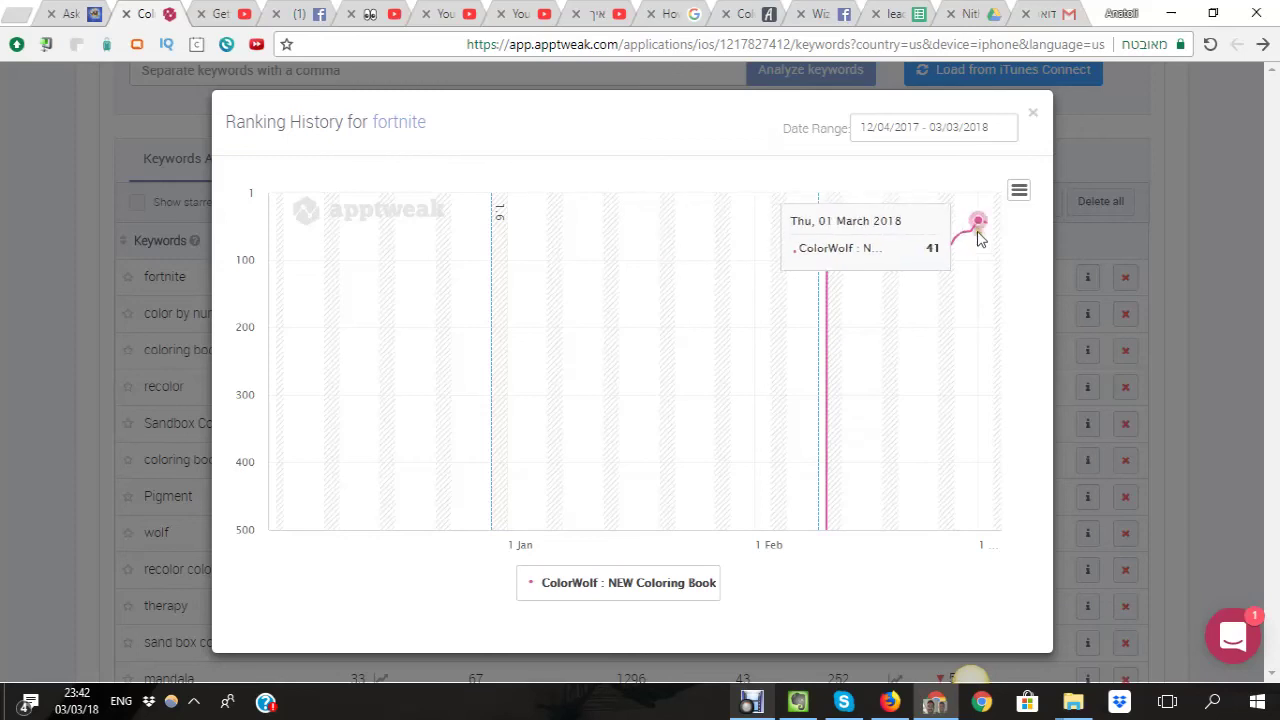
left_click(1033, 112)
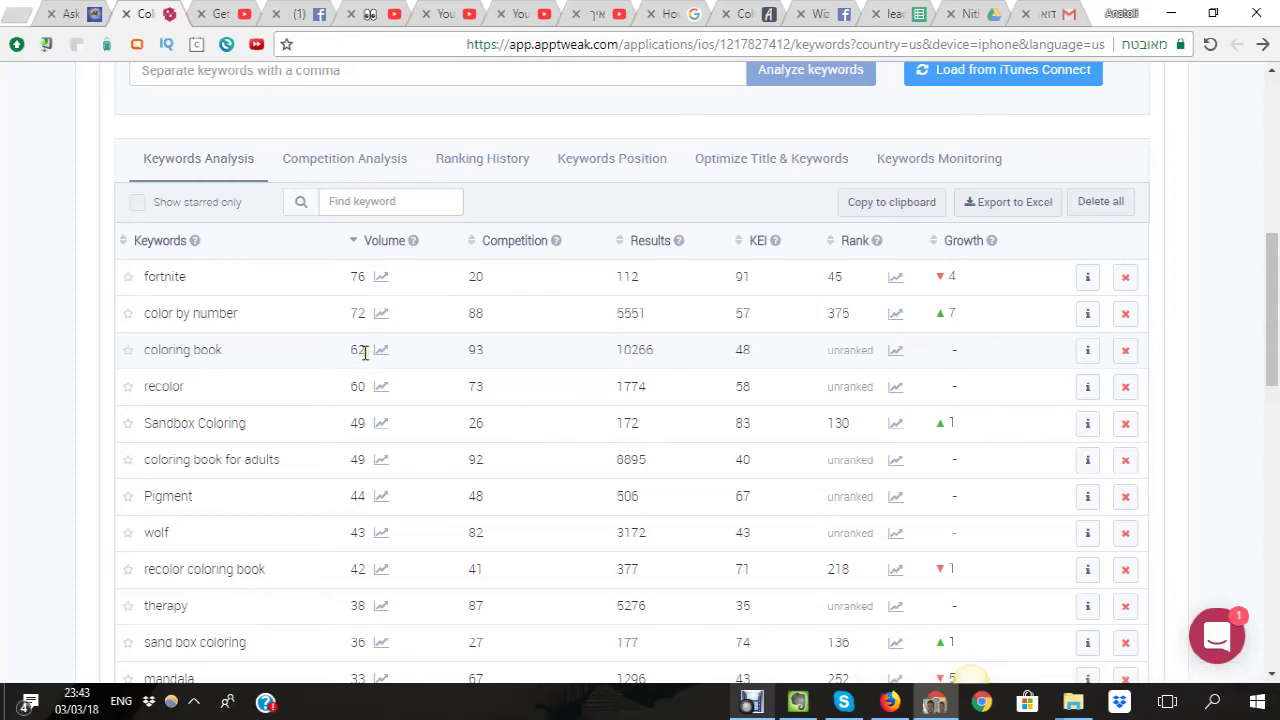
left_click(370, 360)
double_click(357, 350)
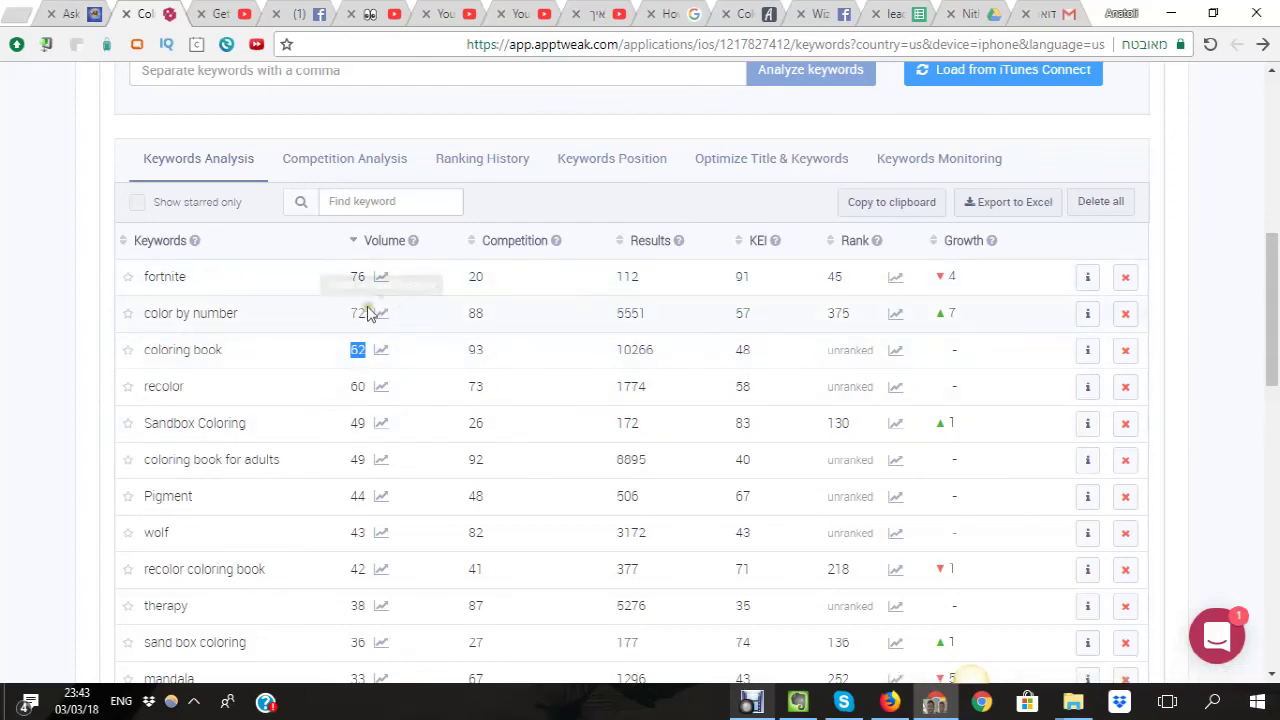
scroll(465, 345, "down", 2)
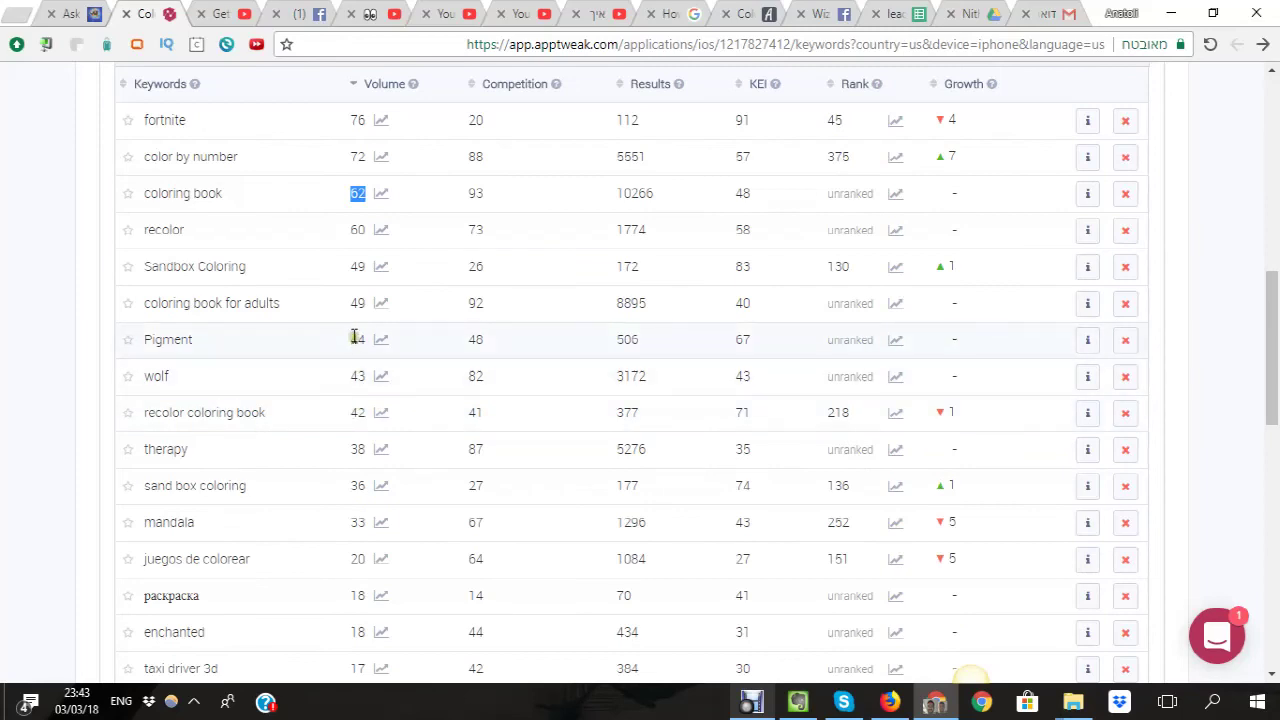
scroll(360, 337, "up", 2)
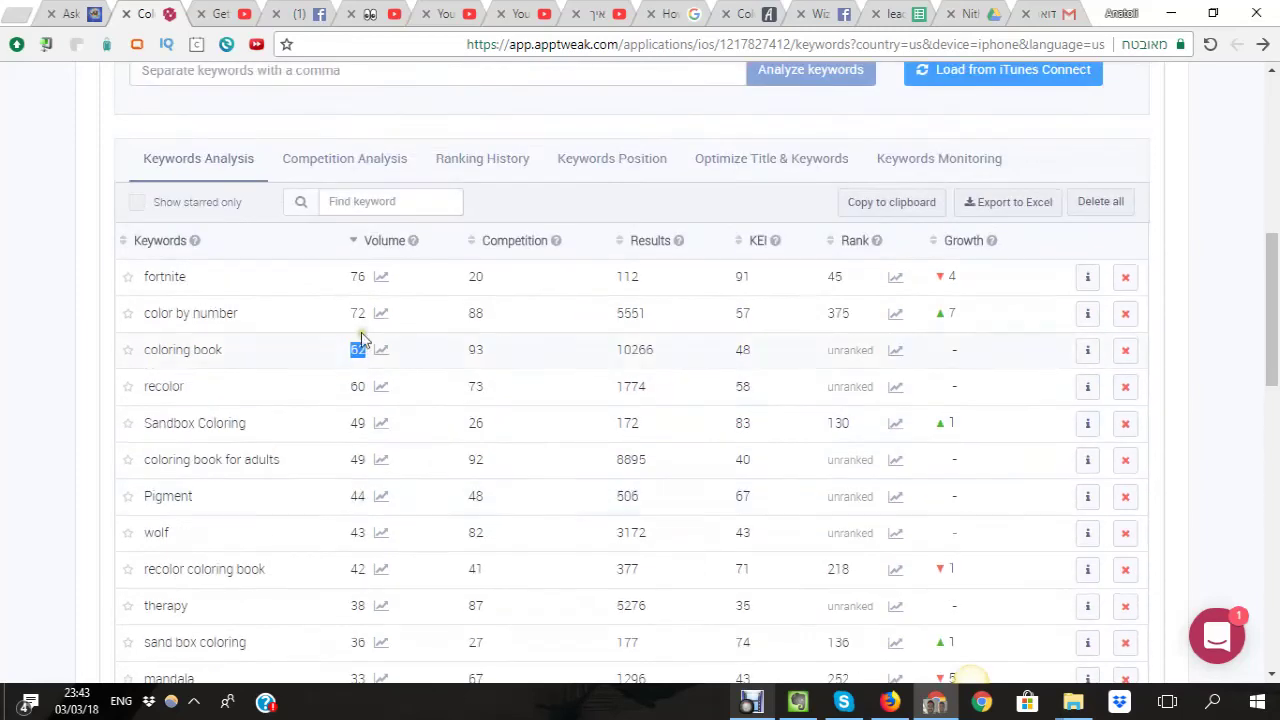
scroll(360, 337, "down", 2)
scroll(362, 342, "down", 2)
scroll(363, 350, "up", 2)
scroll(363, 355, "up", 3)
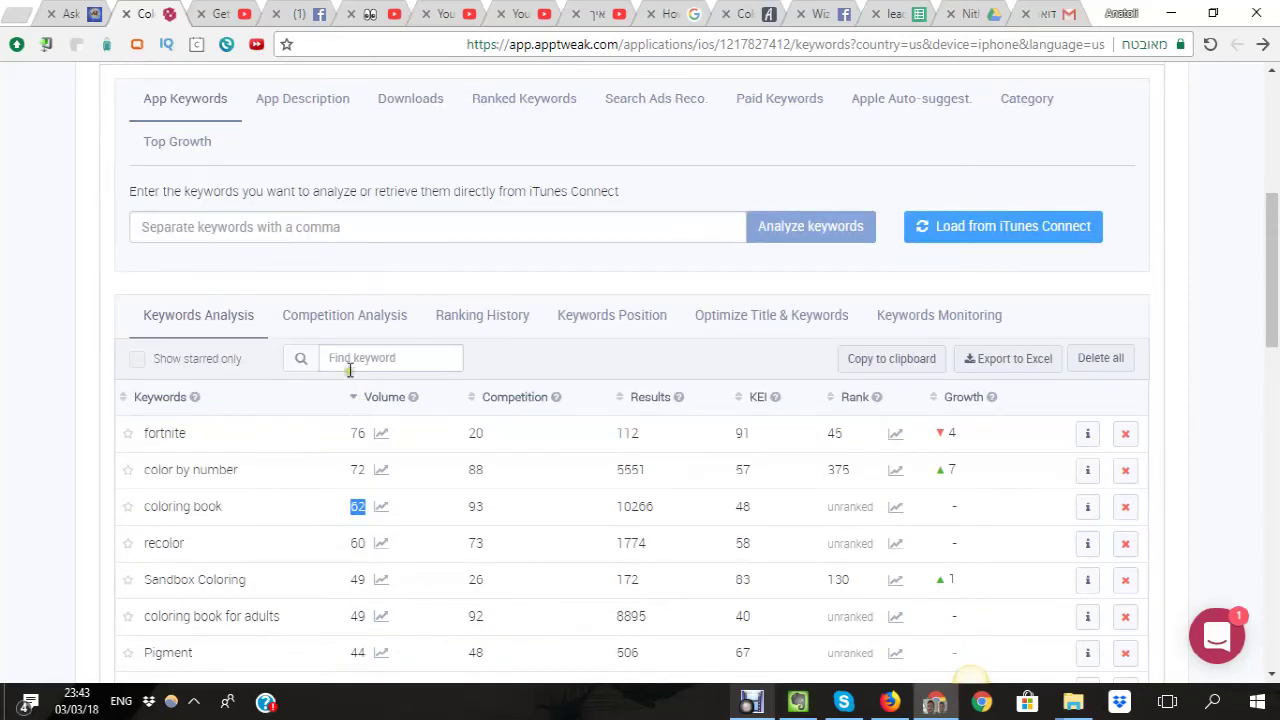
mouse_move(413, 240)
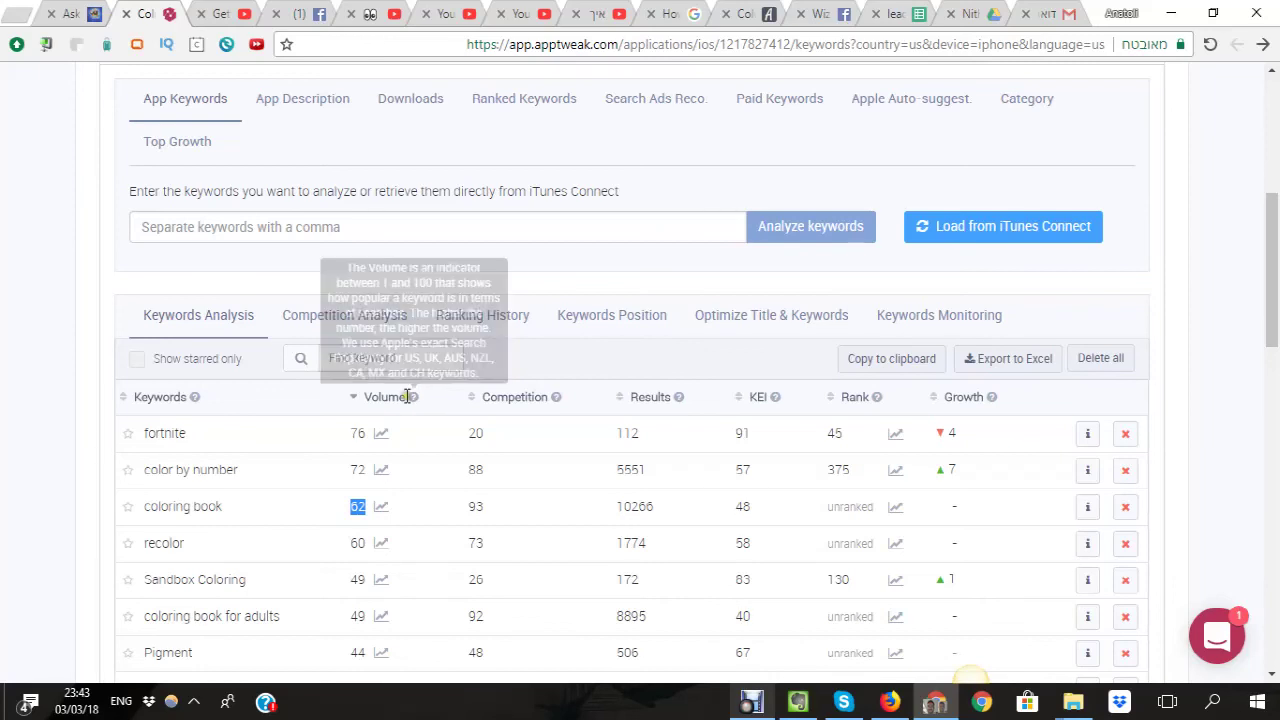
scroll(380, 500, "down", 2)
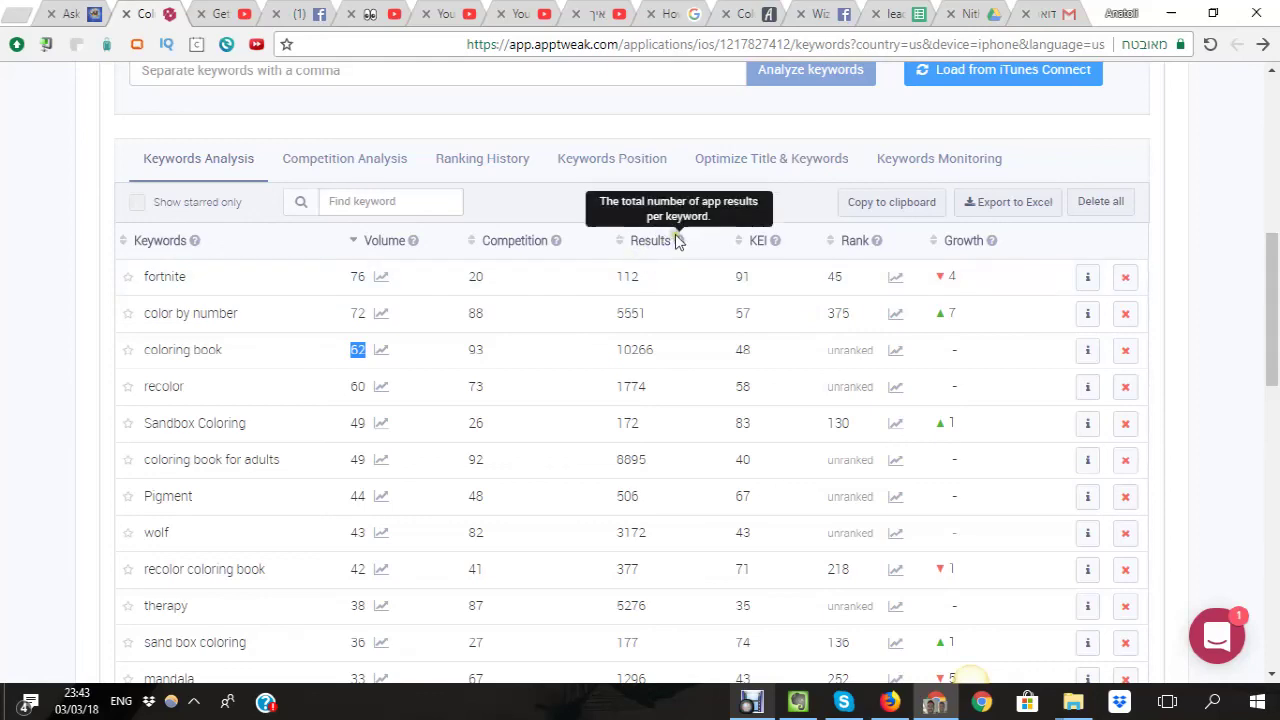
double_click(645, 280)
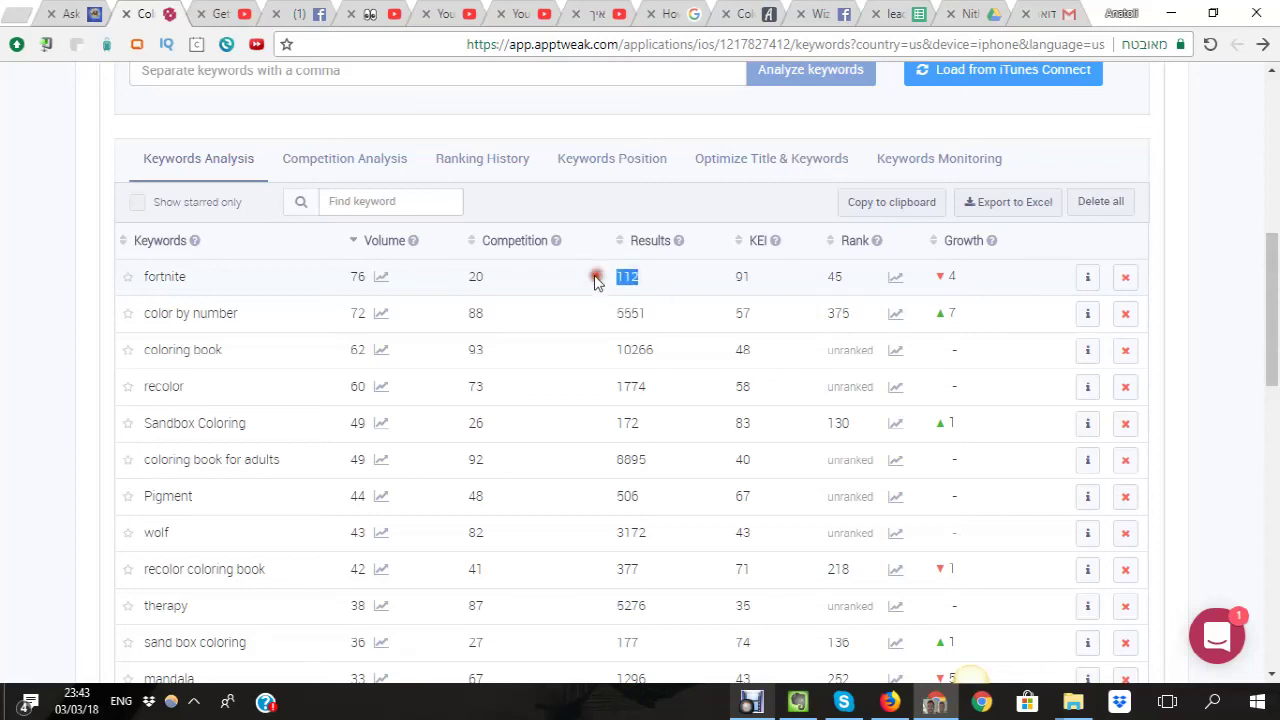
mouse_move(775, 241)
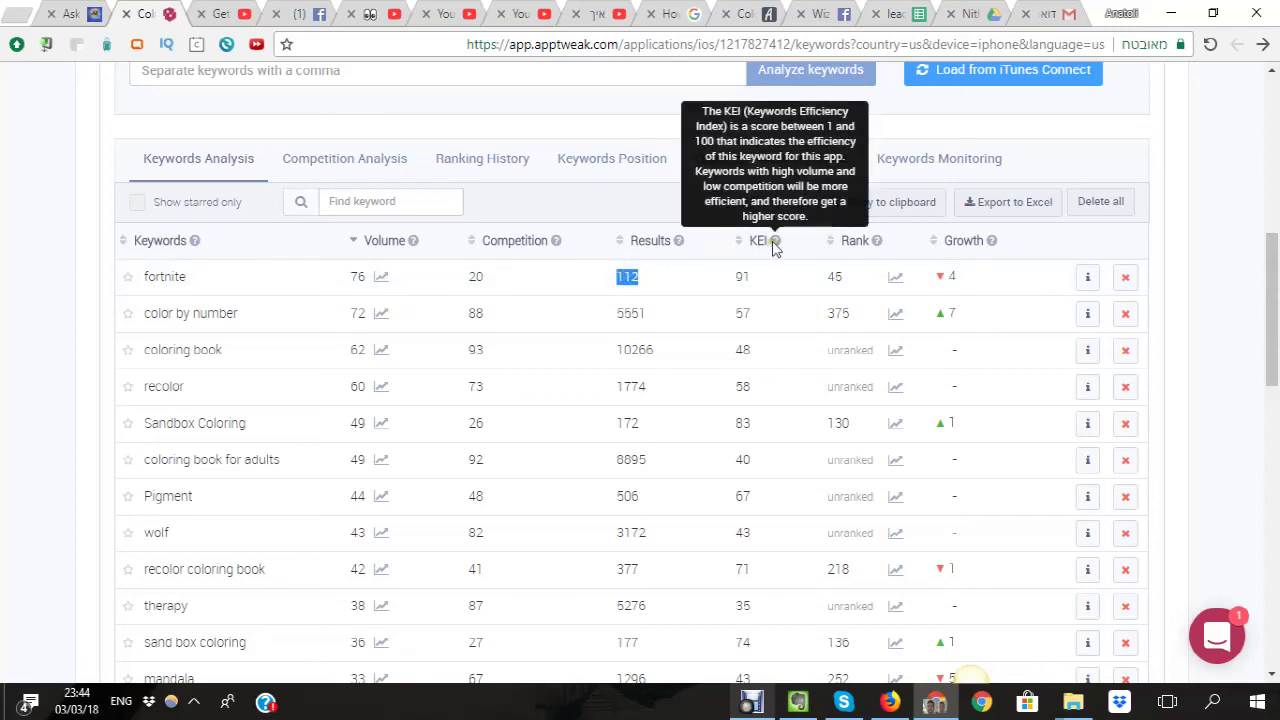
double_click(738, 277)
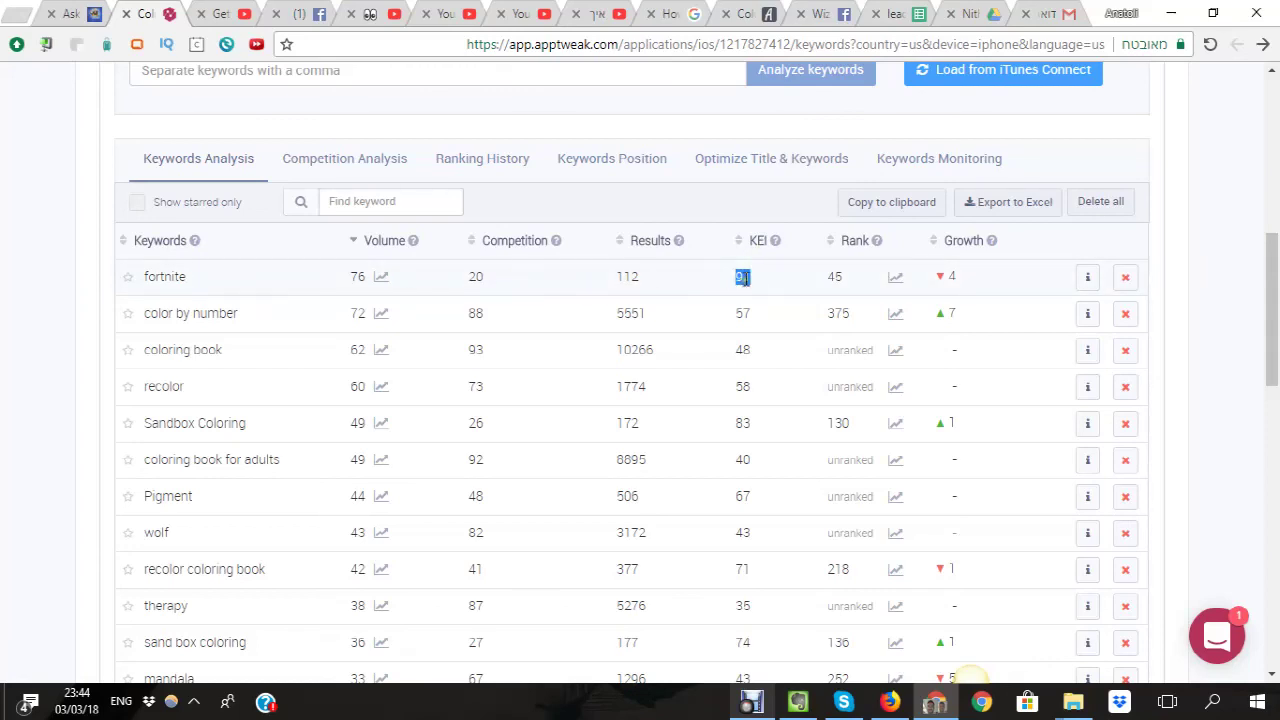
scroll(742, 278, "down", 5)
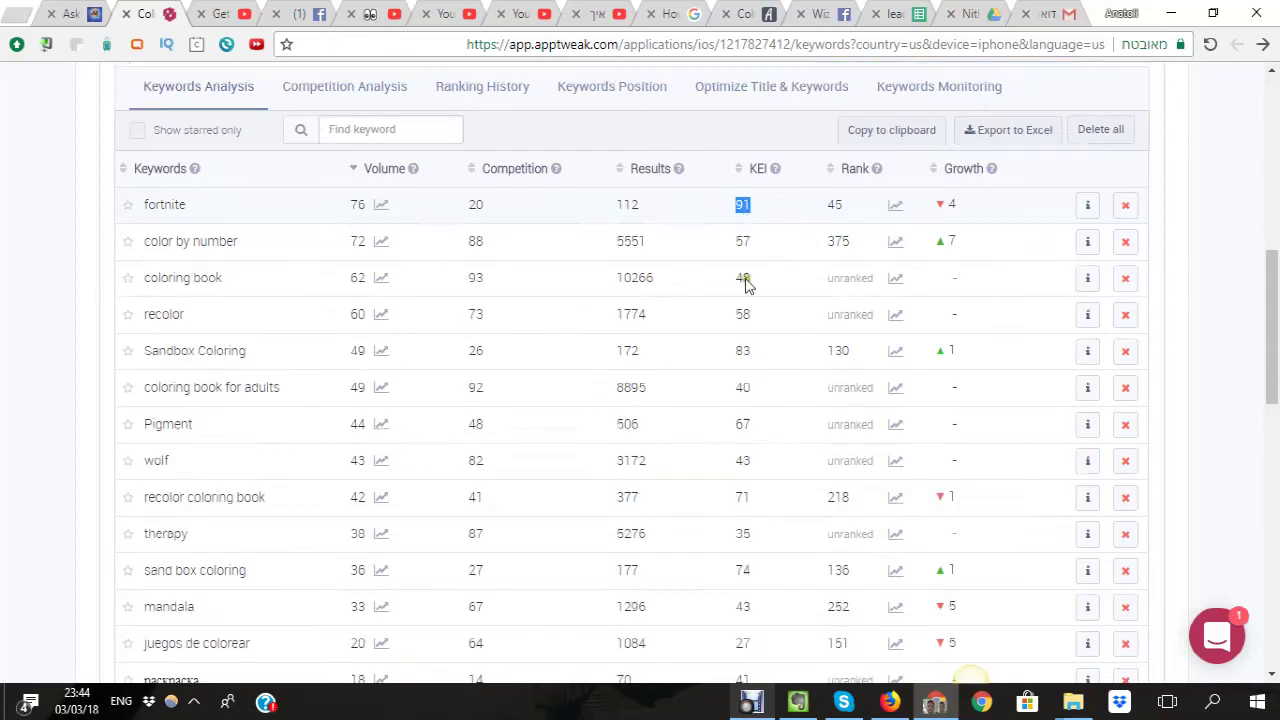
scroll(745, 287, "down", 7)
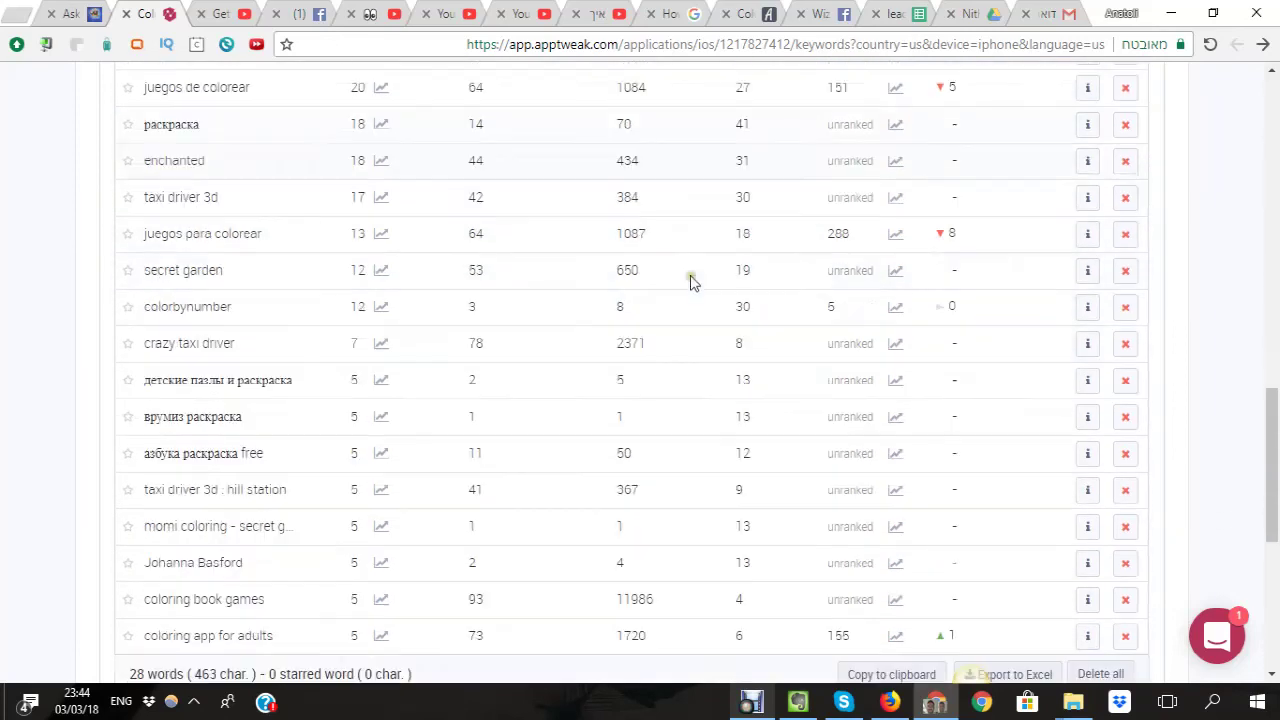
scroll(700, 385, "up", 13)
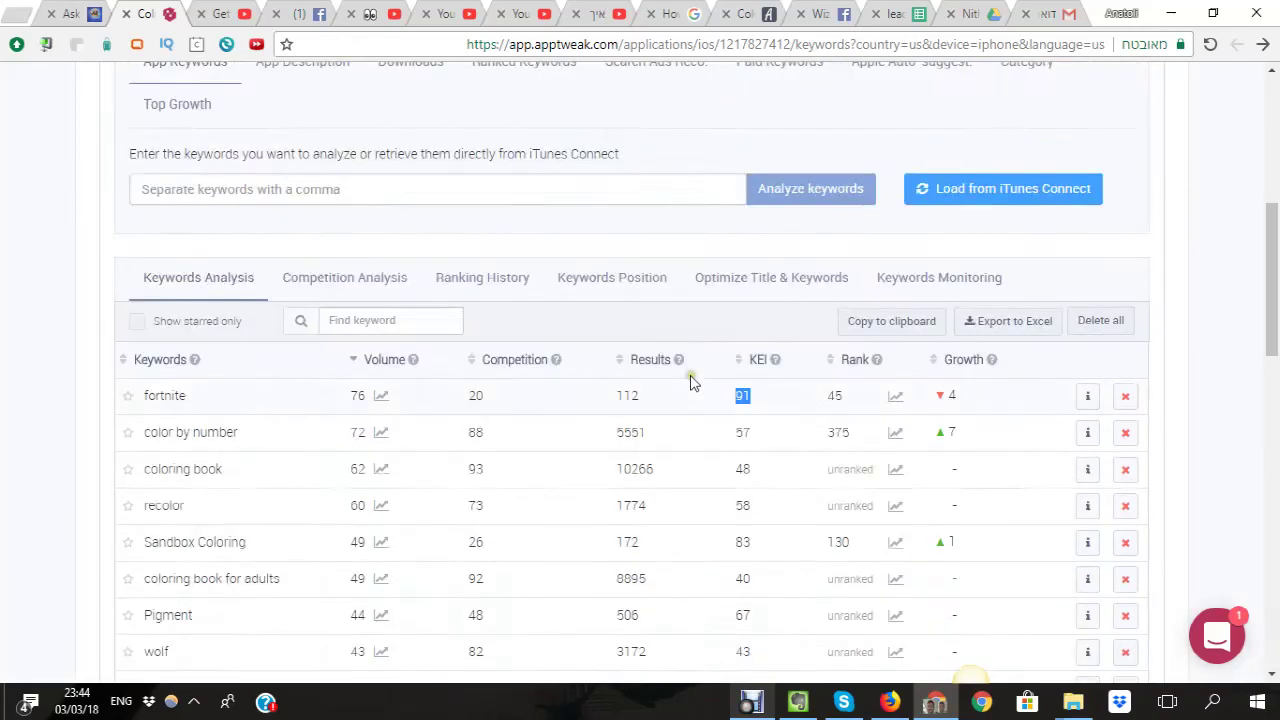
scroll(689, 375, "up", 5)
scroll(690, 380, "down", 3)
Step: Add colorwolf from the App Description suggestions and check its volume history chart
left_click(320, 258)
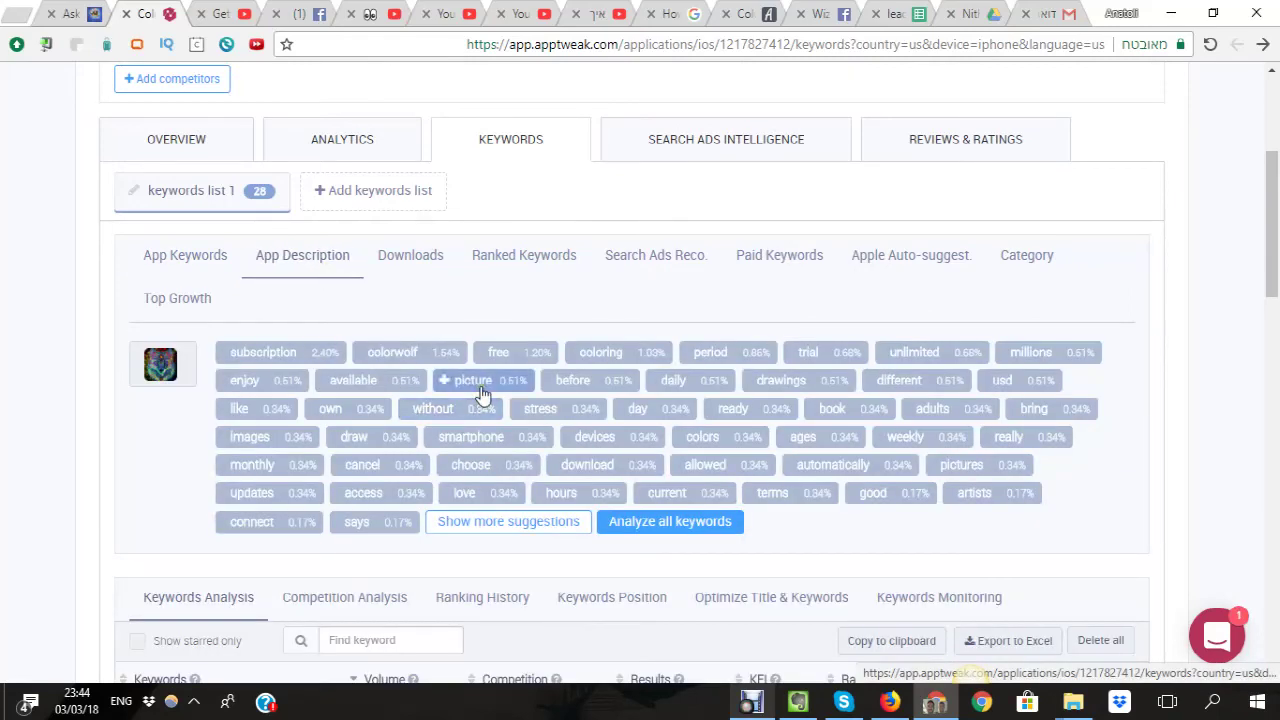
scroll(430, 372, "down", 3)
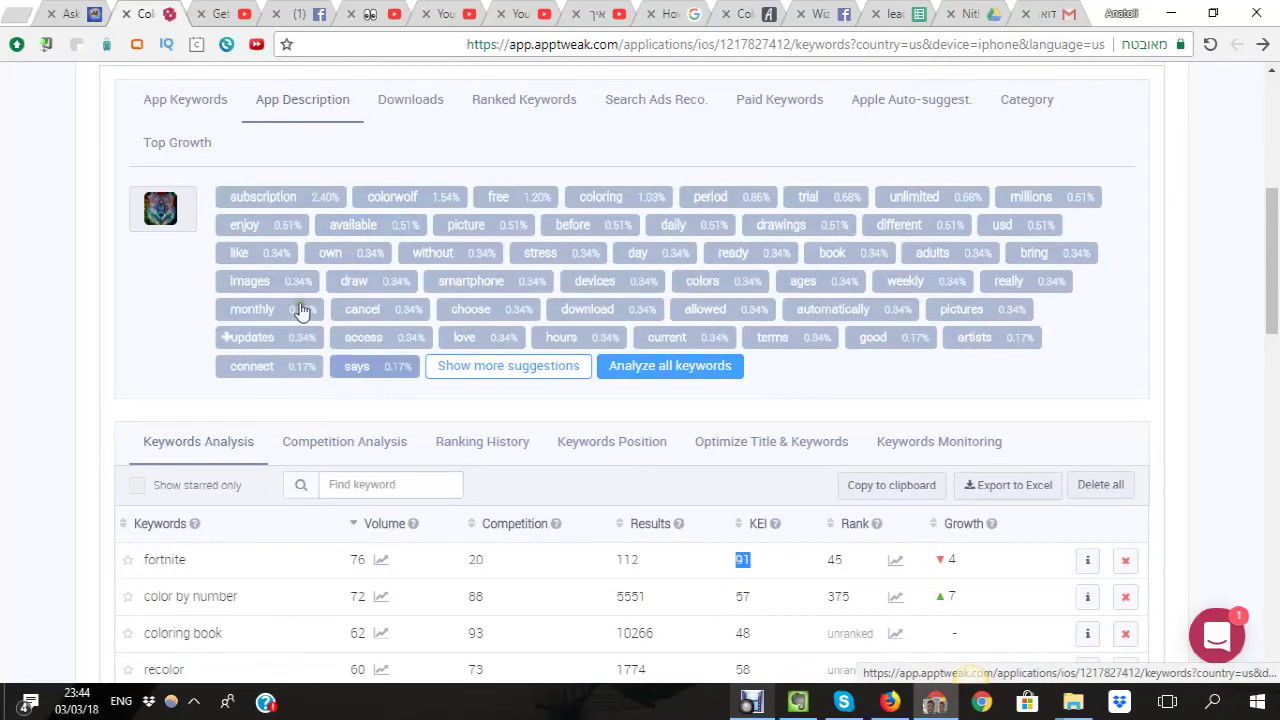
left_click(382, 196)
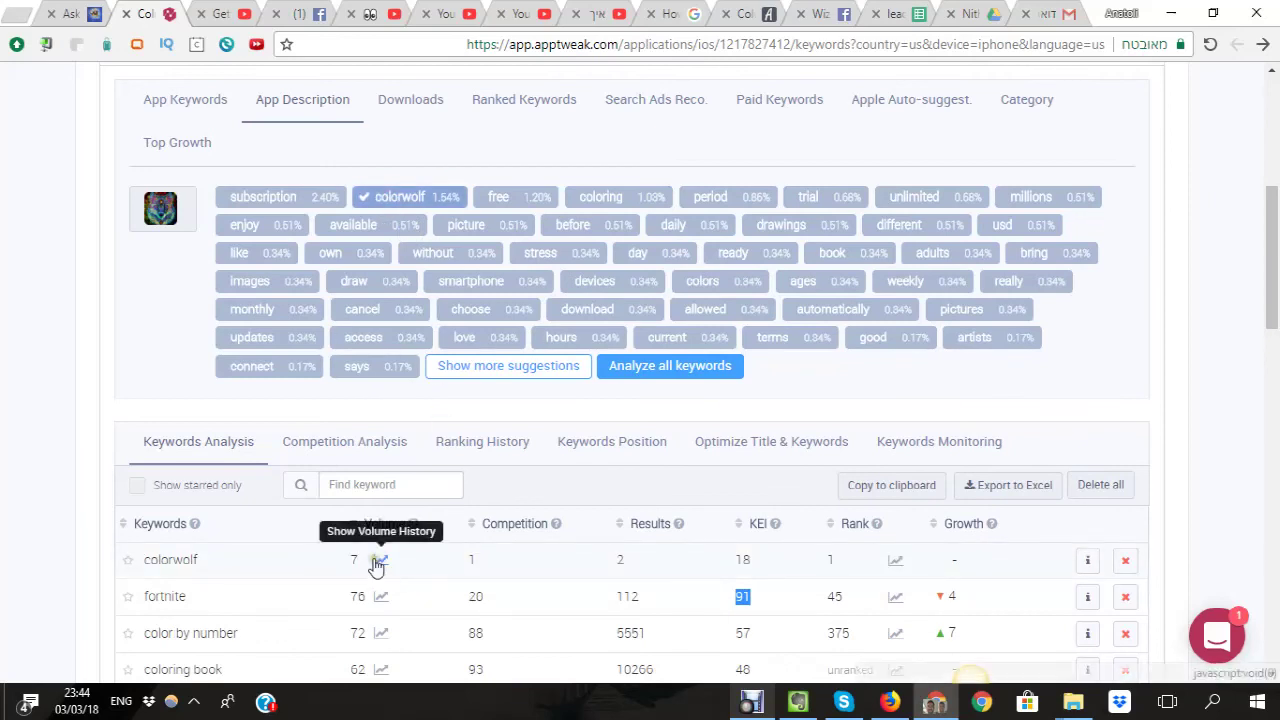
left_click(378, 562)
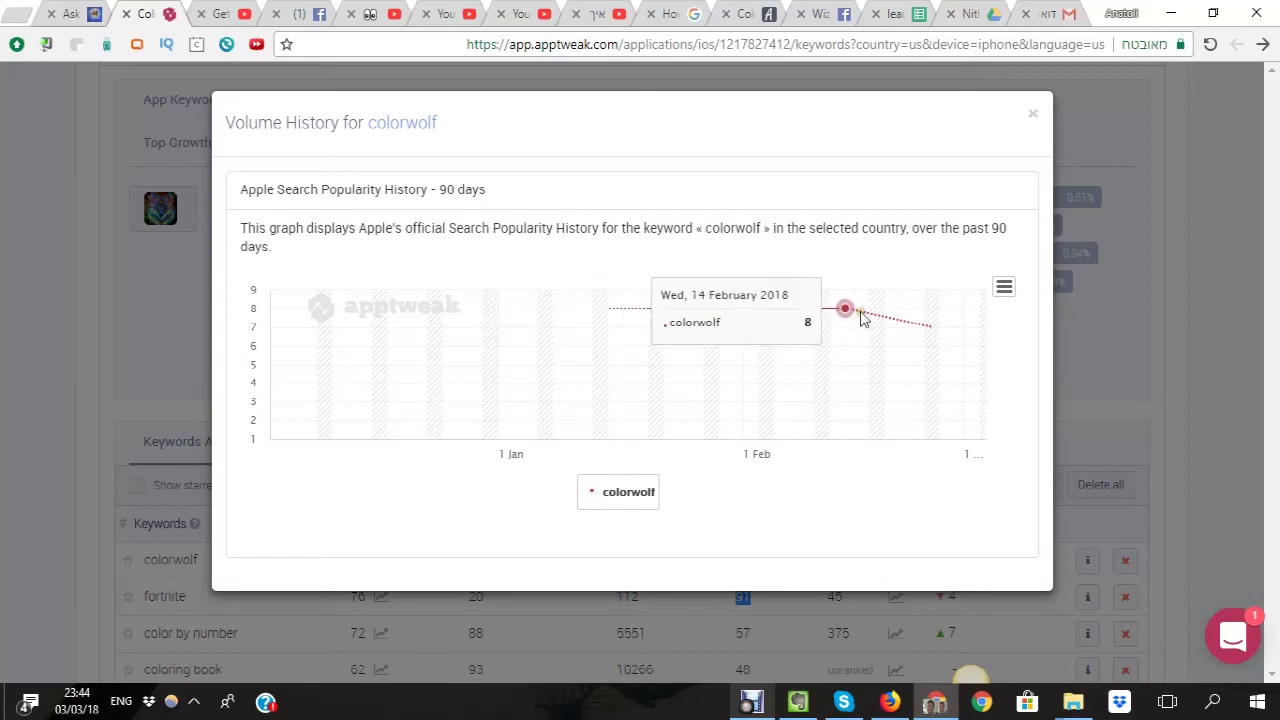
left_click(1030, 122)
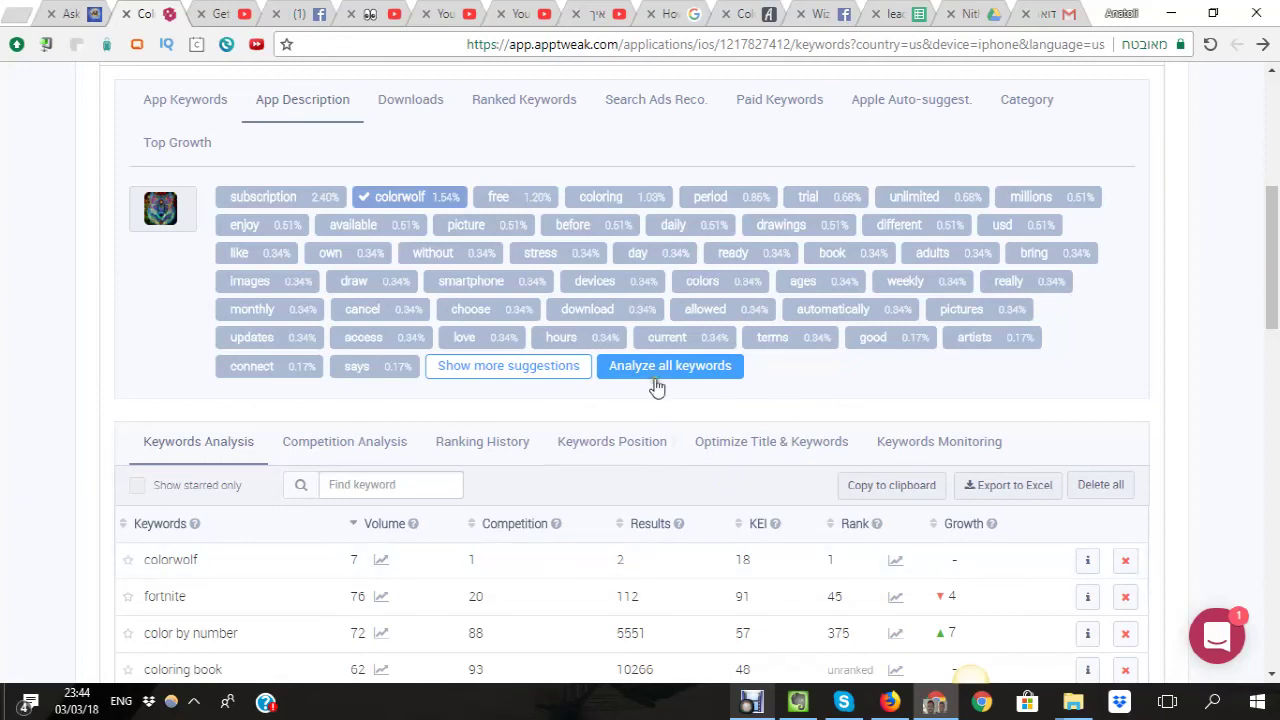
mouse_move(614, 197)
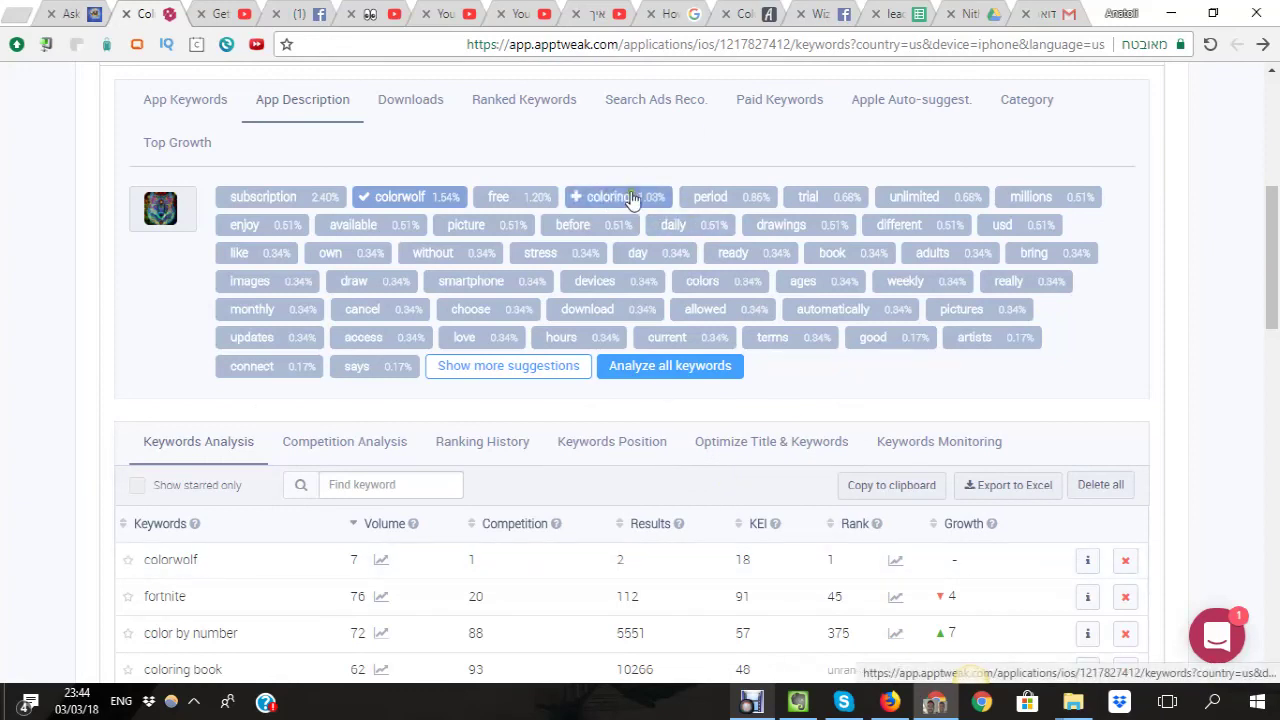
Step: Browse the Downloads and Ranked Keywords suggestions and add anti stress games
left_click(441, 112)
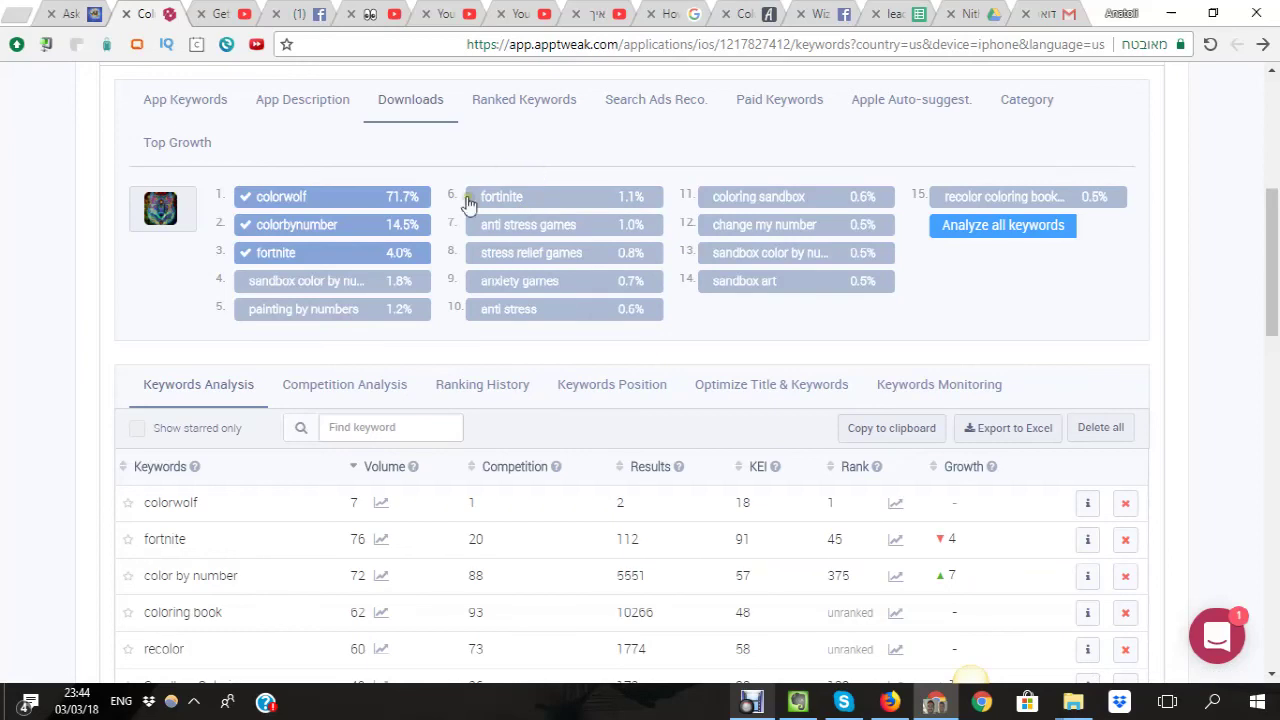
left_click(501, 126)
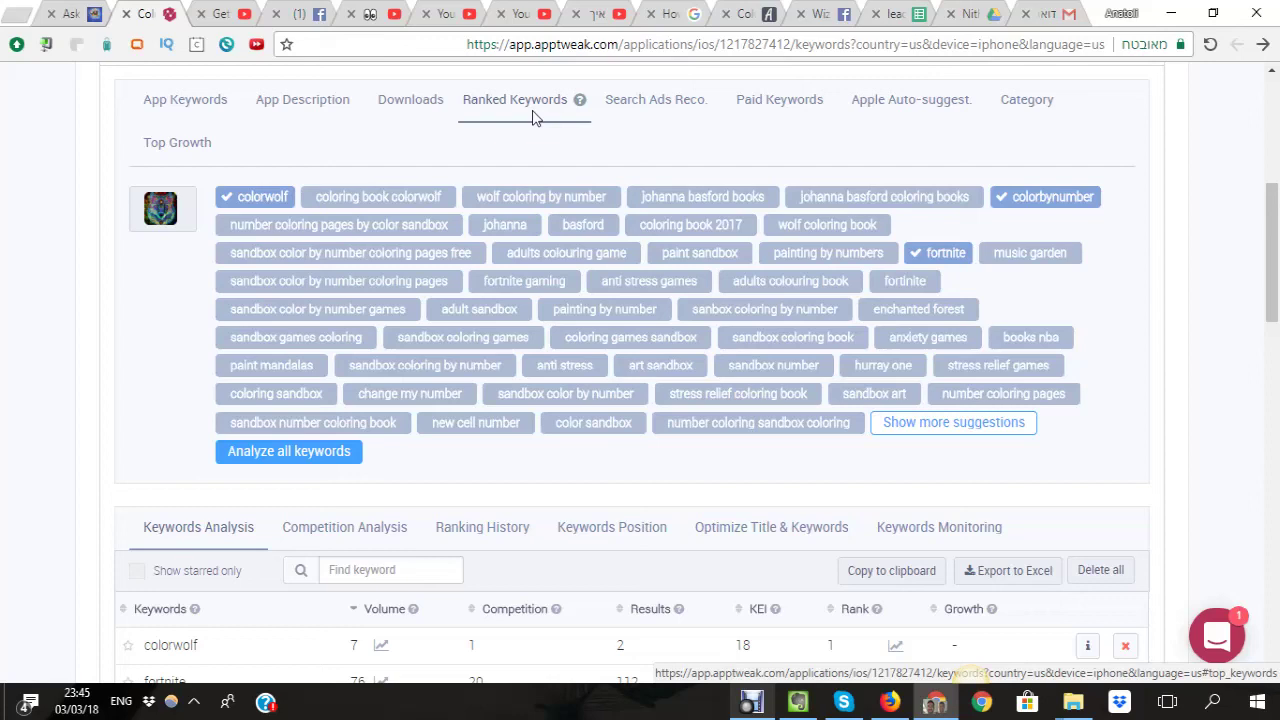
left_click(623, 283)
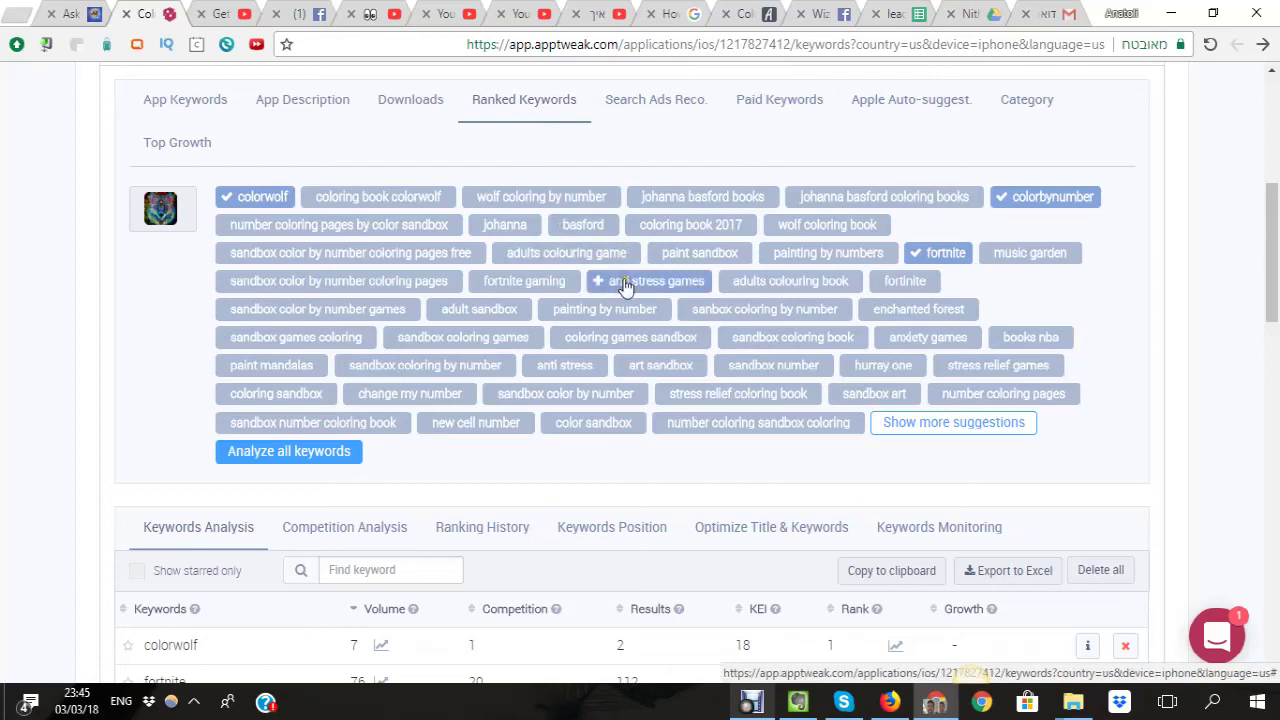
scroll(590, 415, "down", 3)
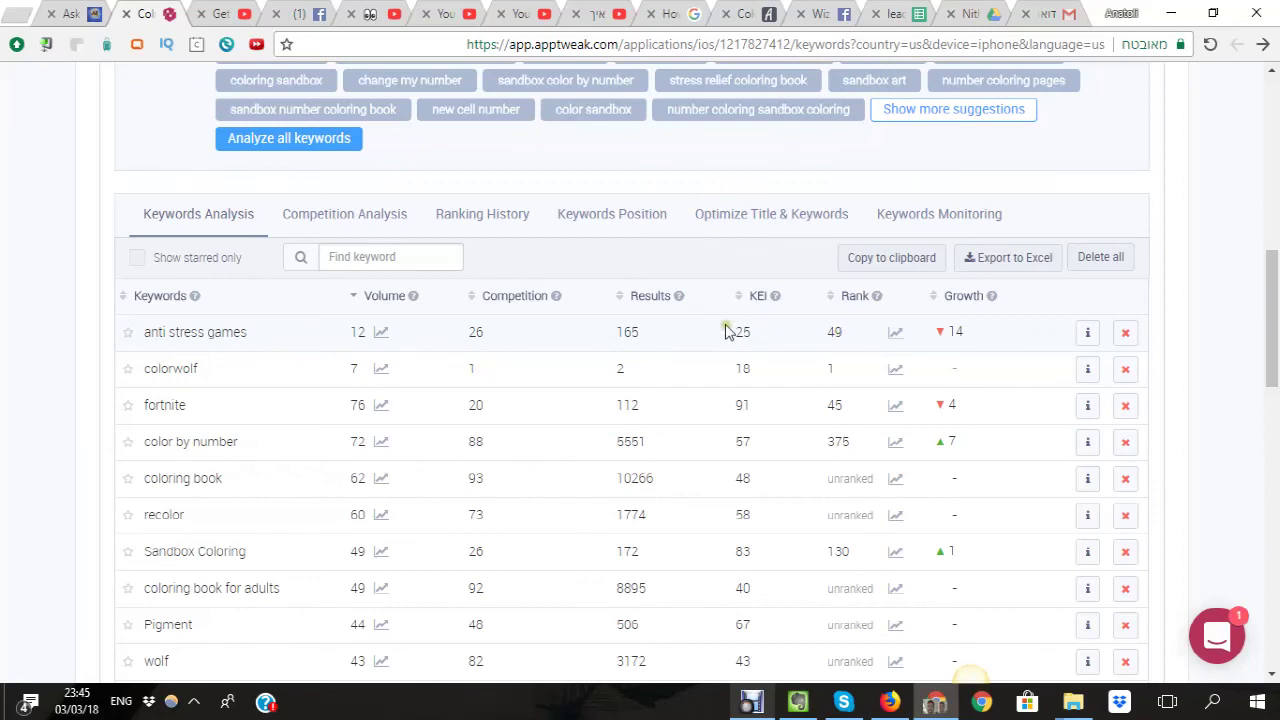
scroll(702, 345, "up", 3)
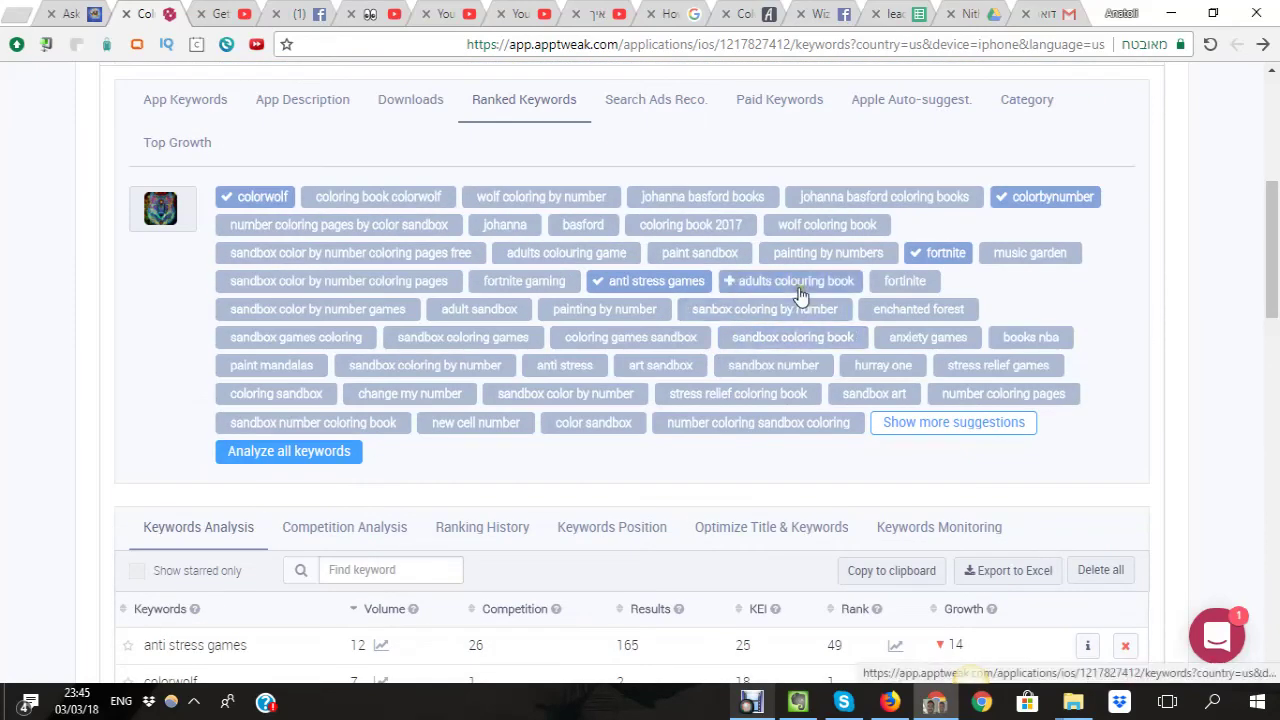
Step: Add adults colouring book, sanbox coloring by number and stress relief games to the keyword list
left_click(800, 283)
scroll(716, 381, "down", 2)
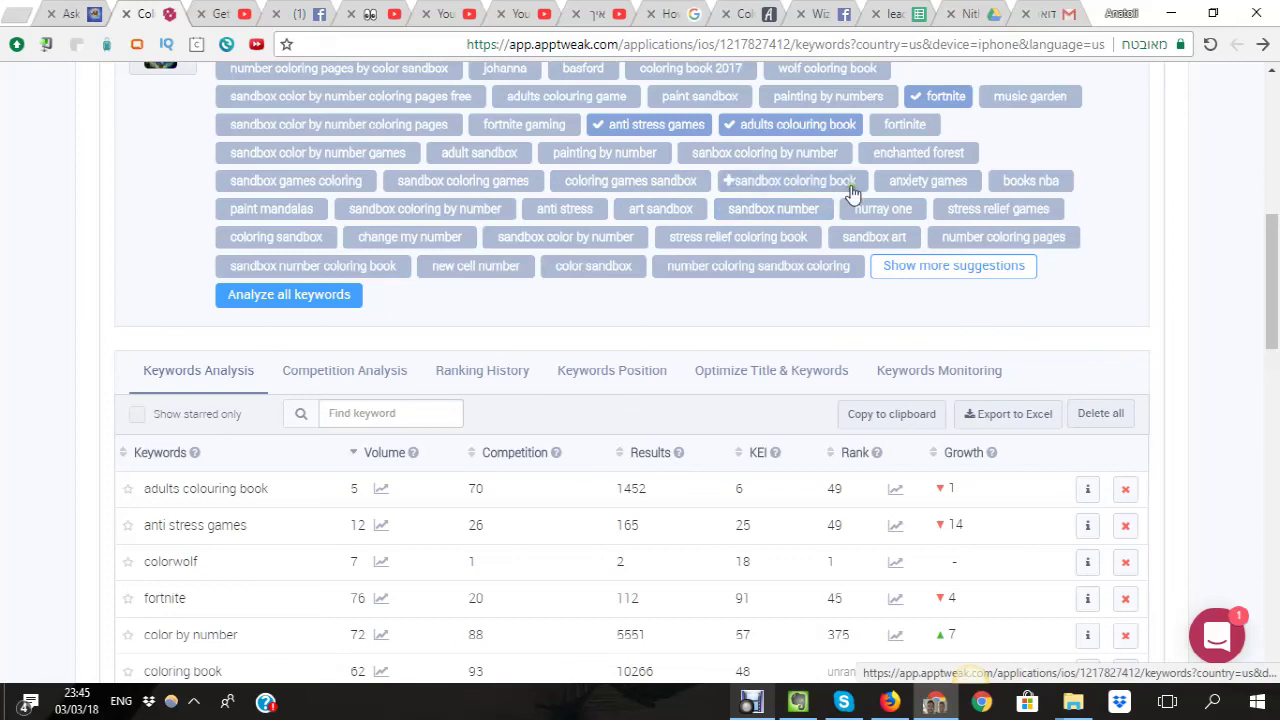
left_click(810, 158)
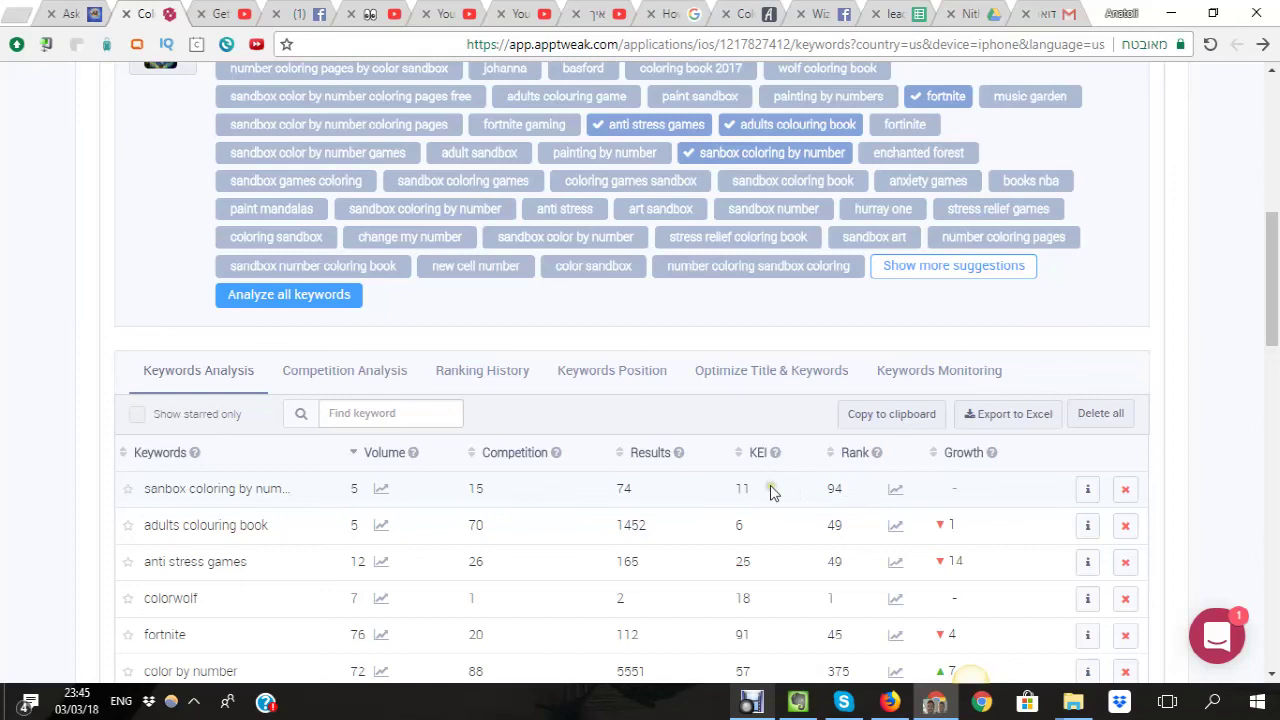
scroll(530, 480, "up", 2)
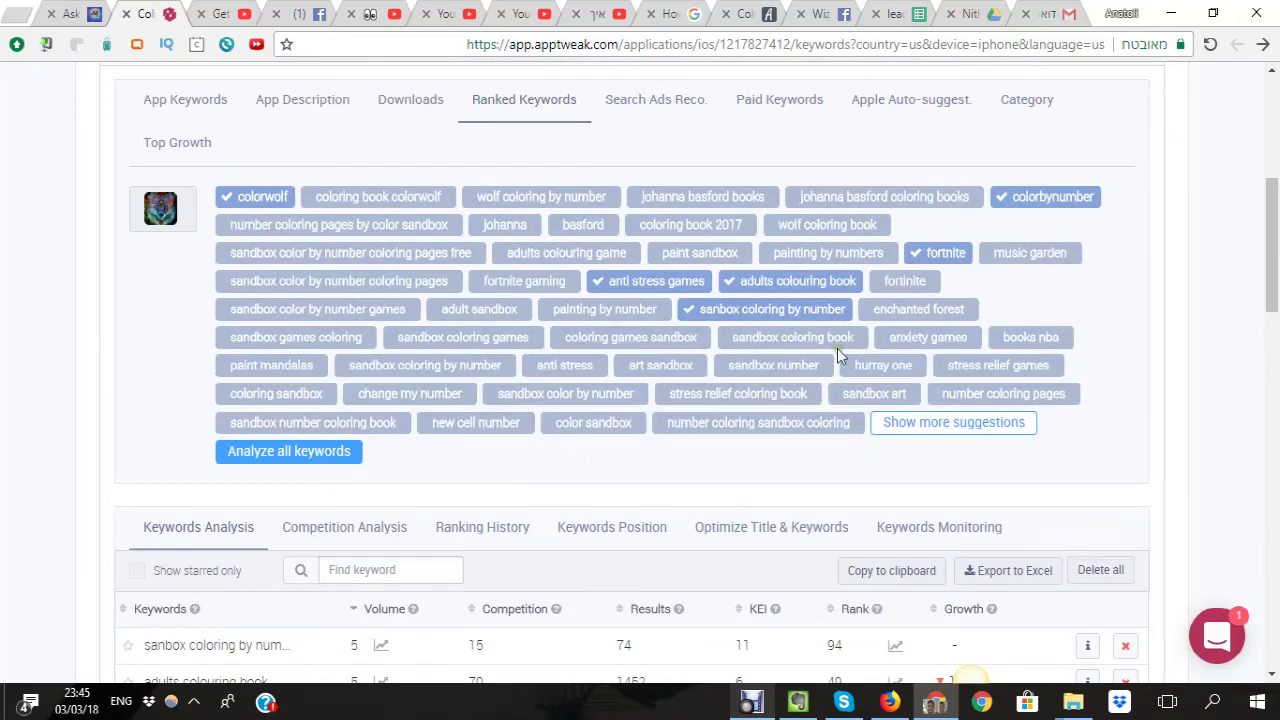
left_click(980, 372)
scroll(790, 480, "down", 2)
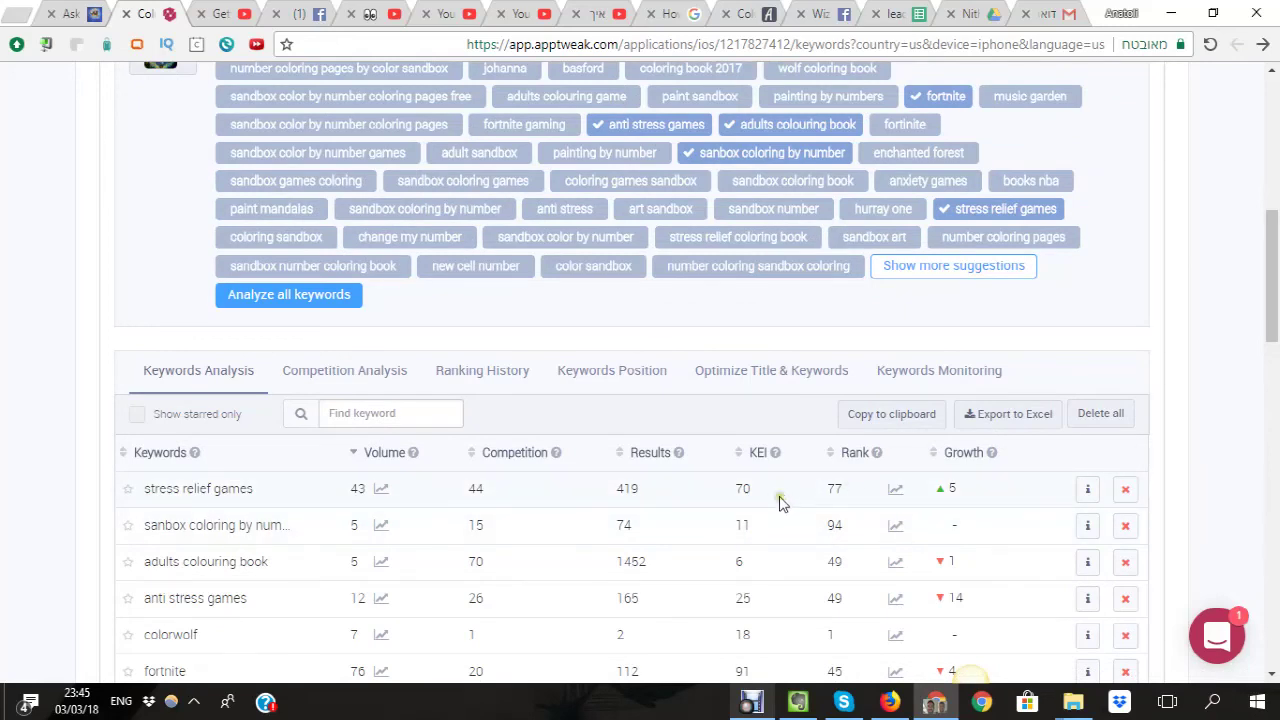
scroll(751, 458, "up", 4)
scroll(679, 392, "down", 4)
scroll(679, 398, "down", 3)
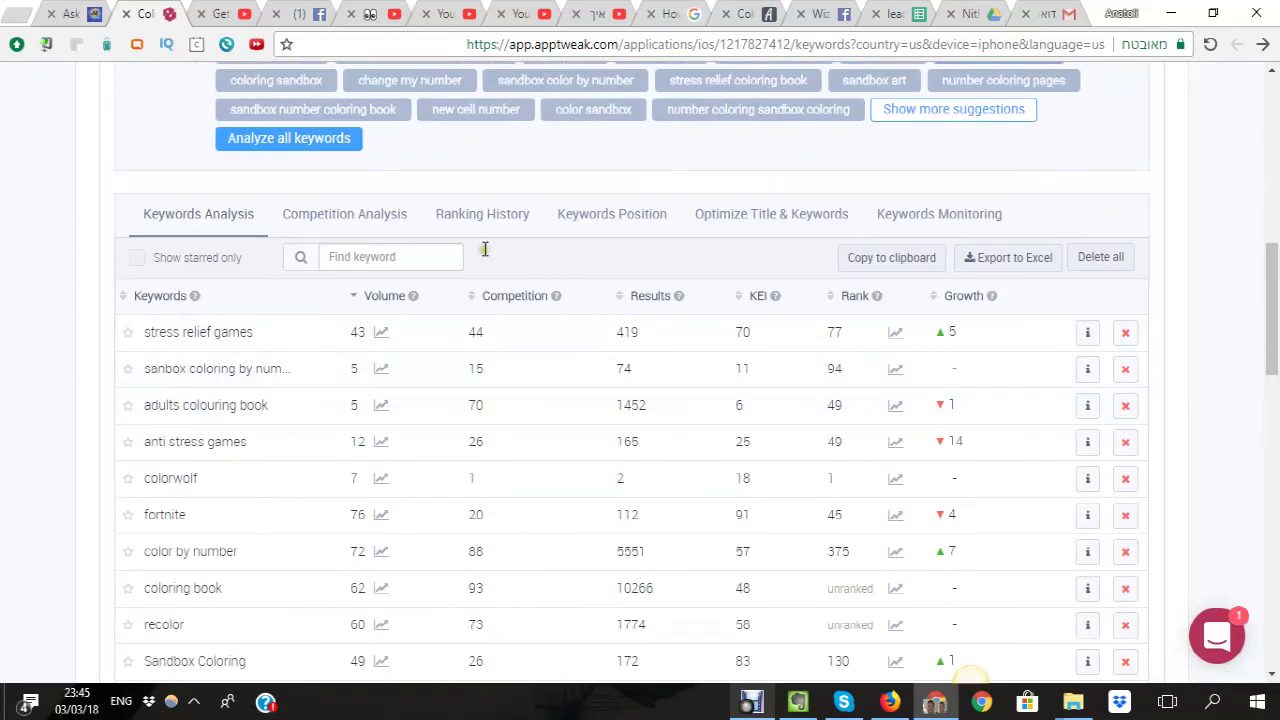
scroll(440, 245, "up", 3)
left_click(400, 371)
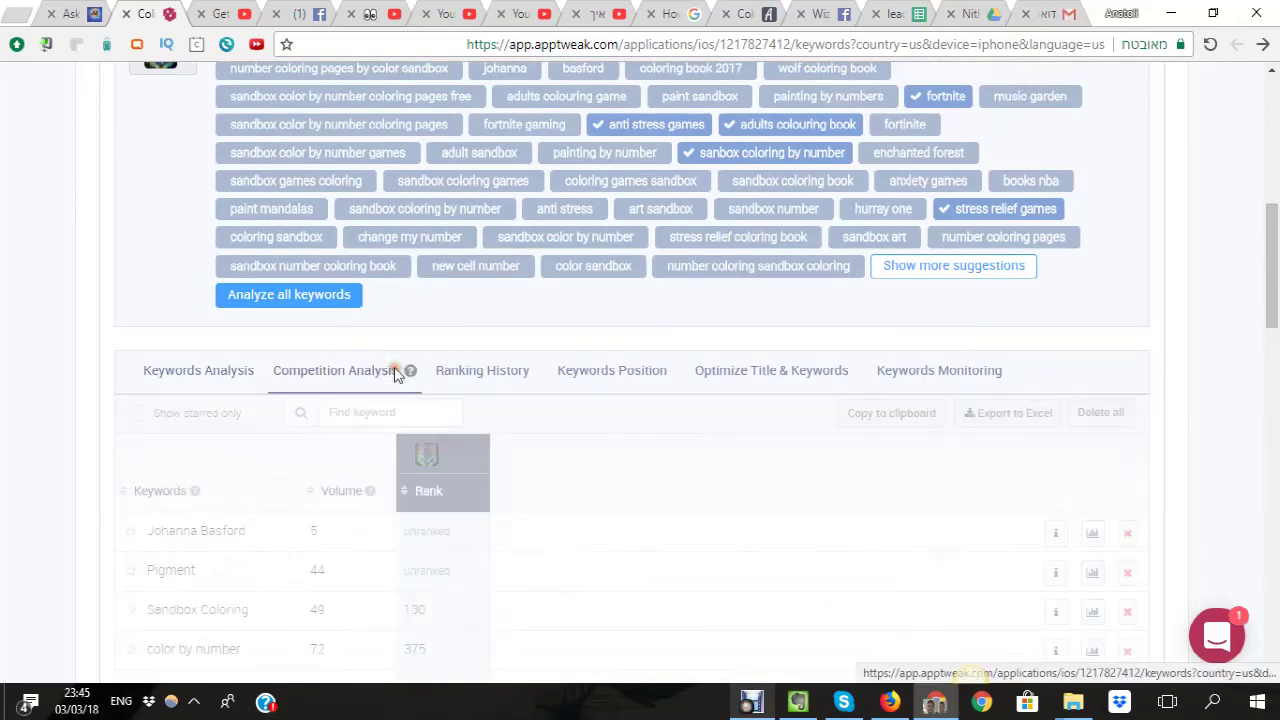
scroll(460, 380, "down", 3)
scroll(476, 383, "down", 3)
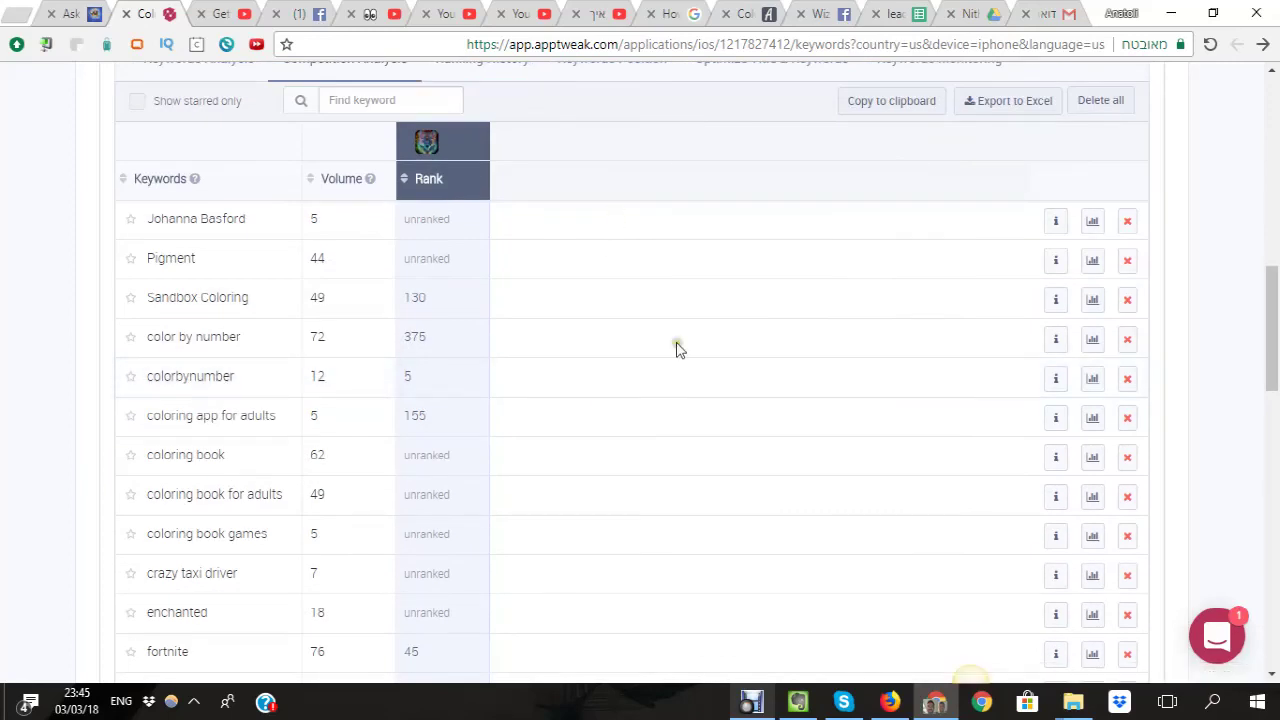
scroll(476, 386, "up", 6)
left_click(476, 386)
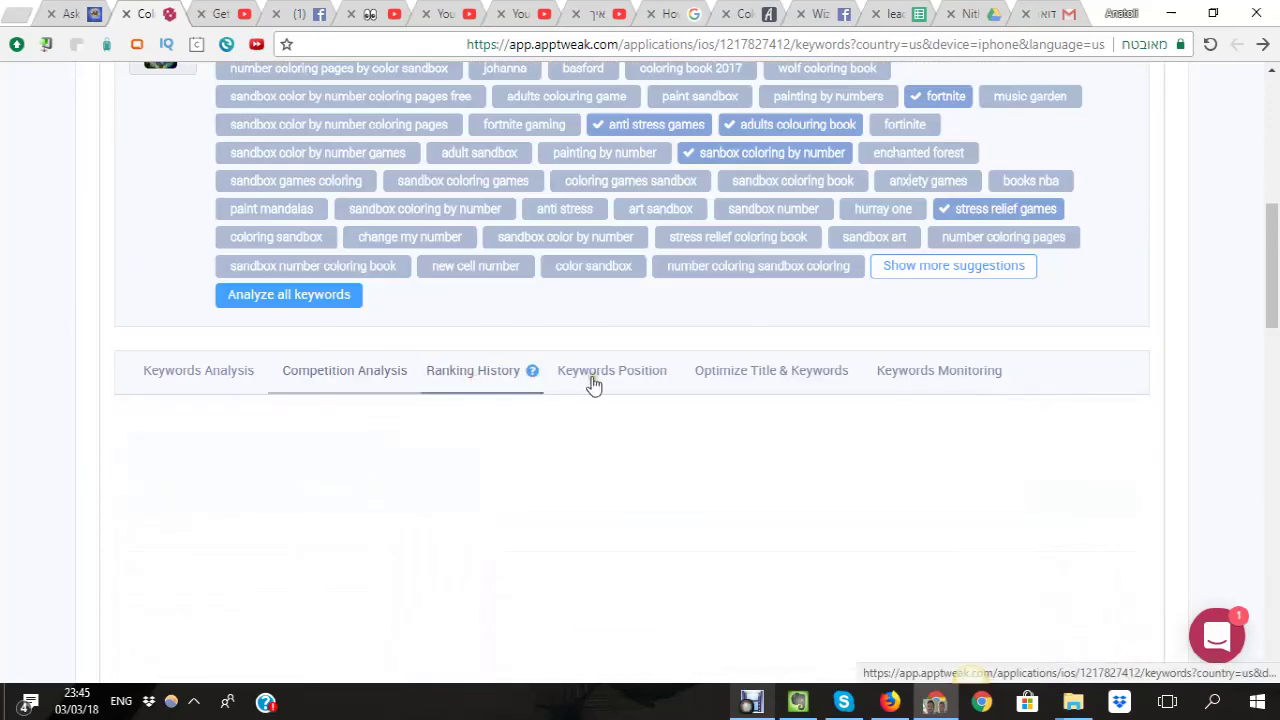
left_click(626, 379)
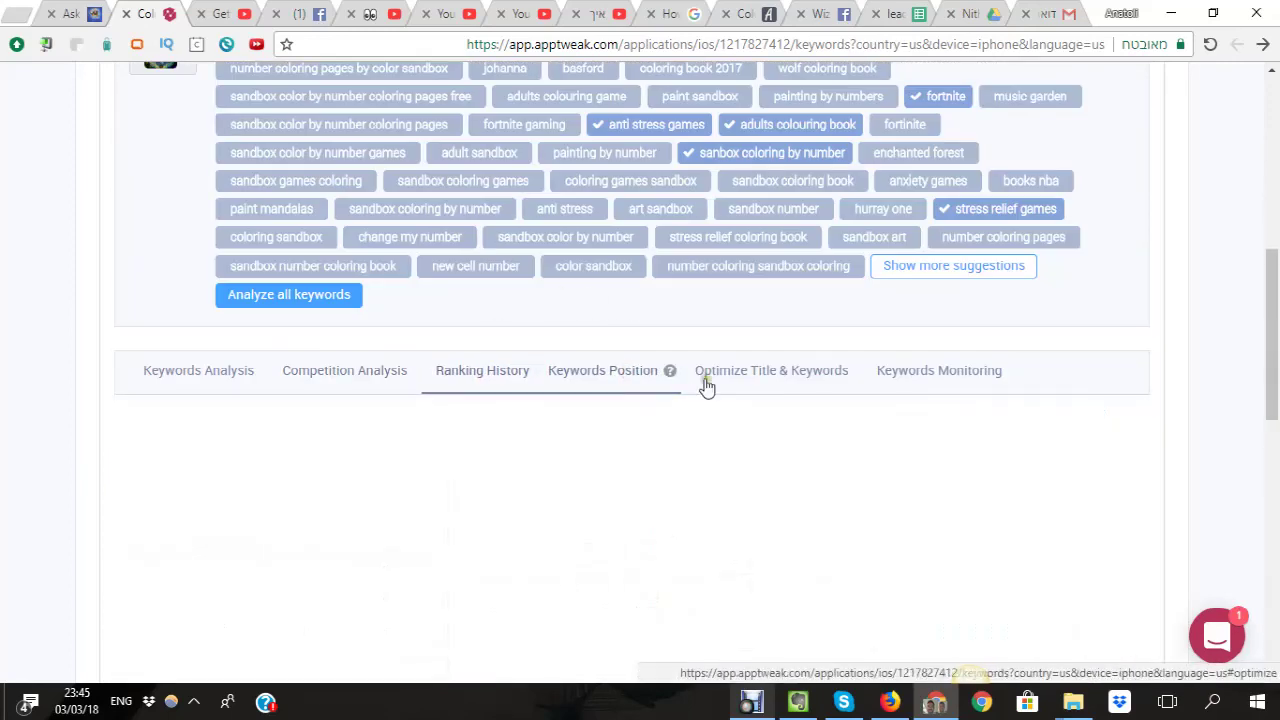
left_click(762, 381)
scroll(765, 381, "up", 3)
scroll(786, 394, "down", 3)
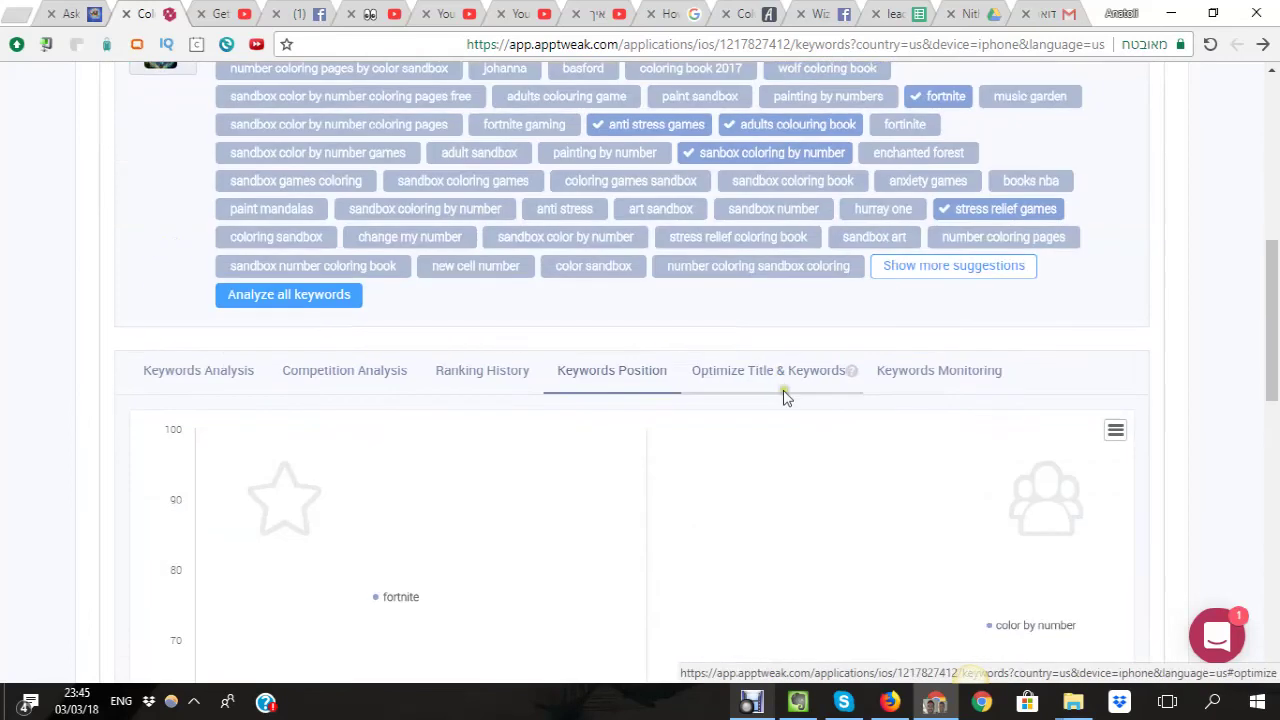
scroll(749, 417, "down", 3)
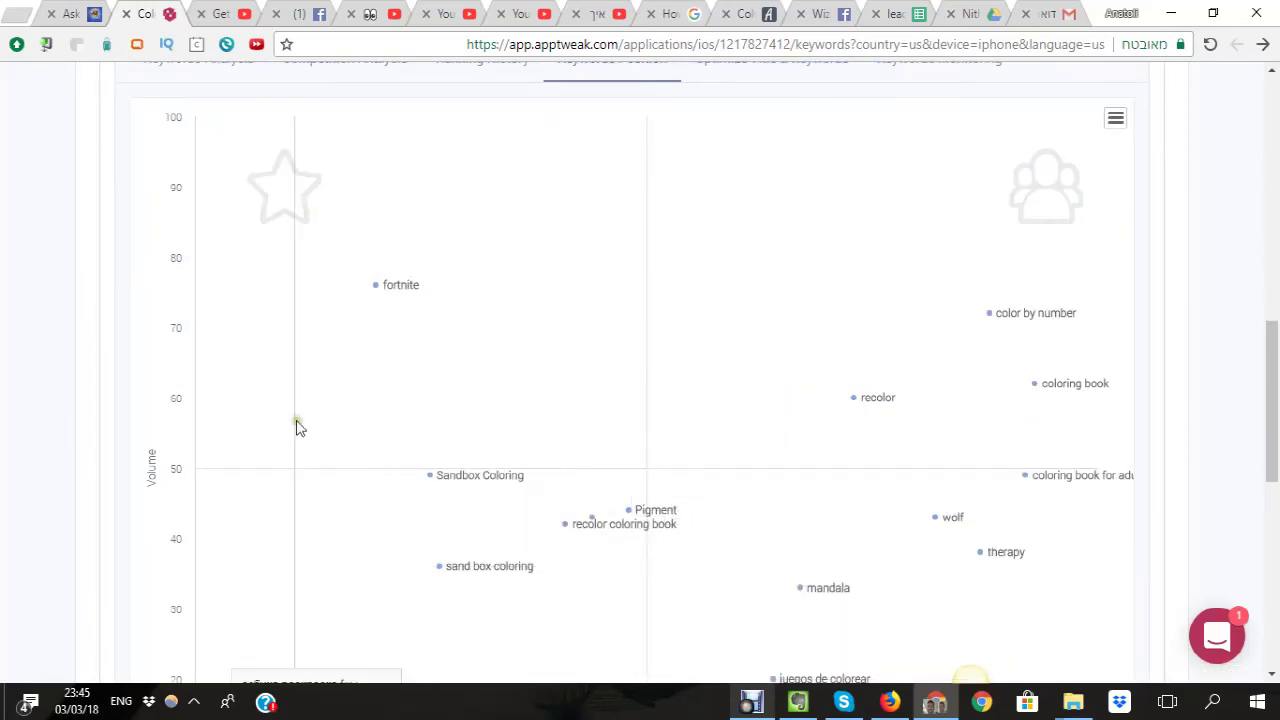
scroll(307, 287, "down", 2)
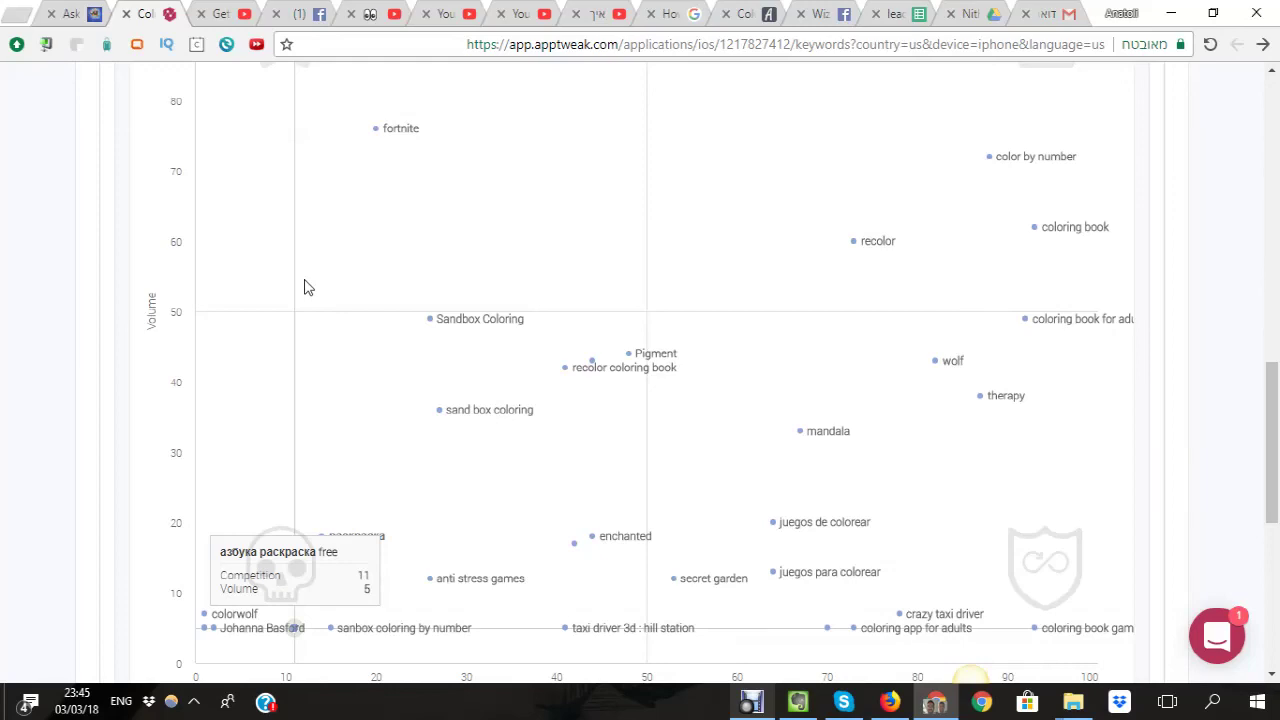
scroll(523, 240, "up", 6)
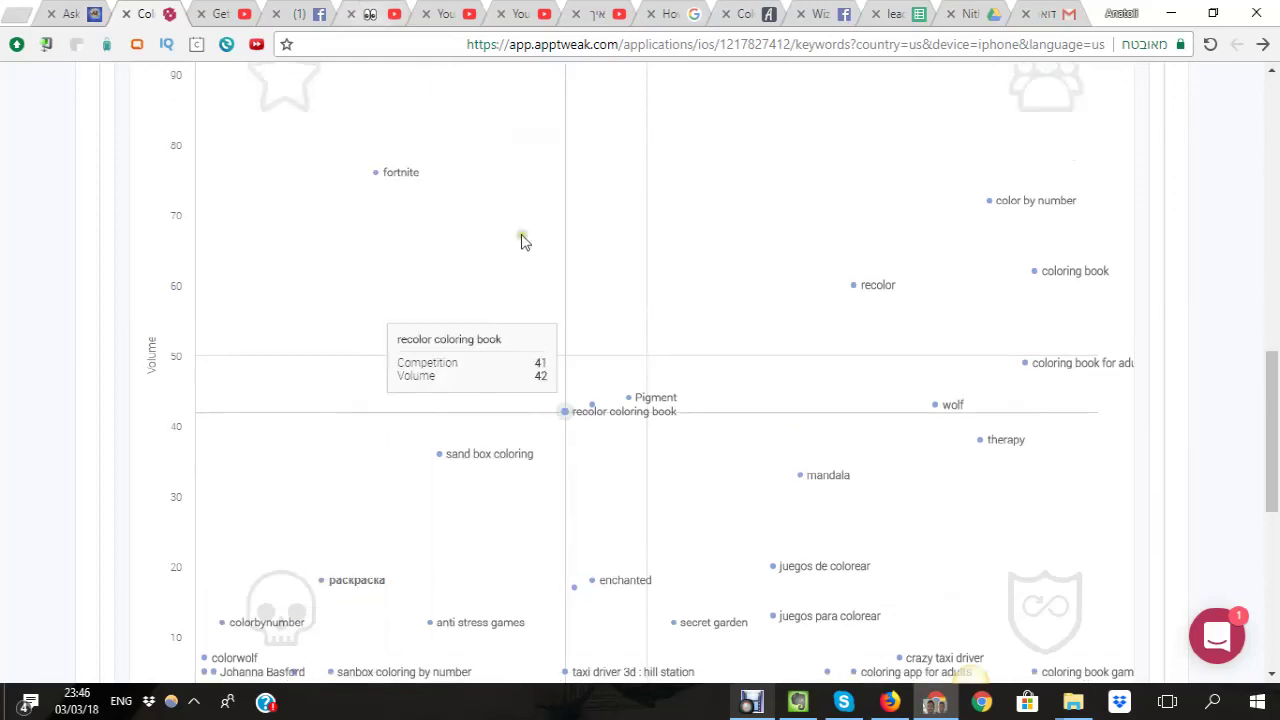
scroll(528, 266, "up", 4)
scroll(531, 270, "up", 3)
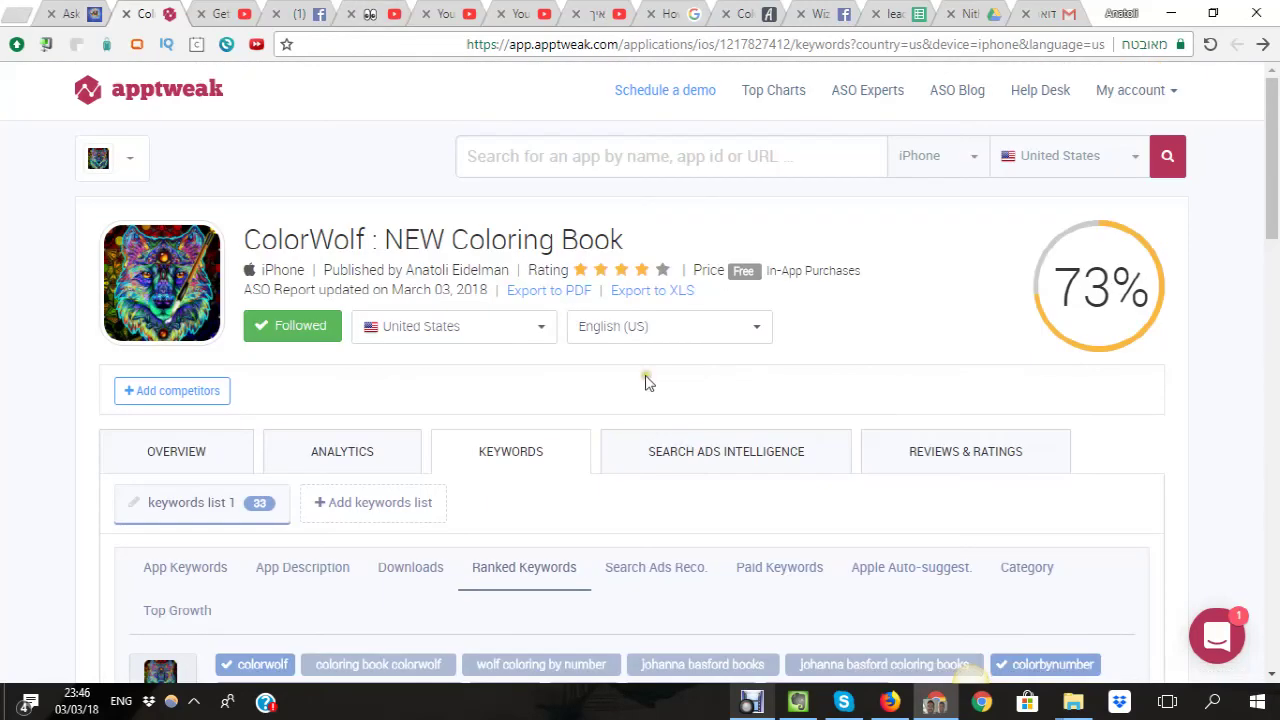
Step: Open Search Ads Intelligence and review the Organic Downloads keyword table, led by colorwolf at 71.7%
left_click(705, 453)
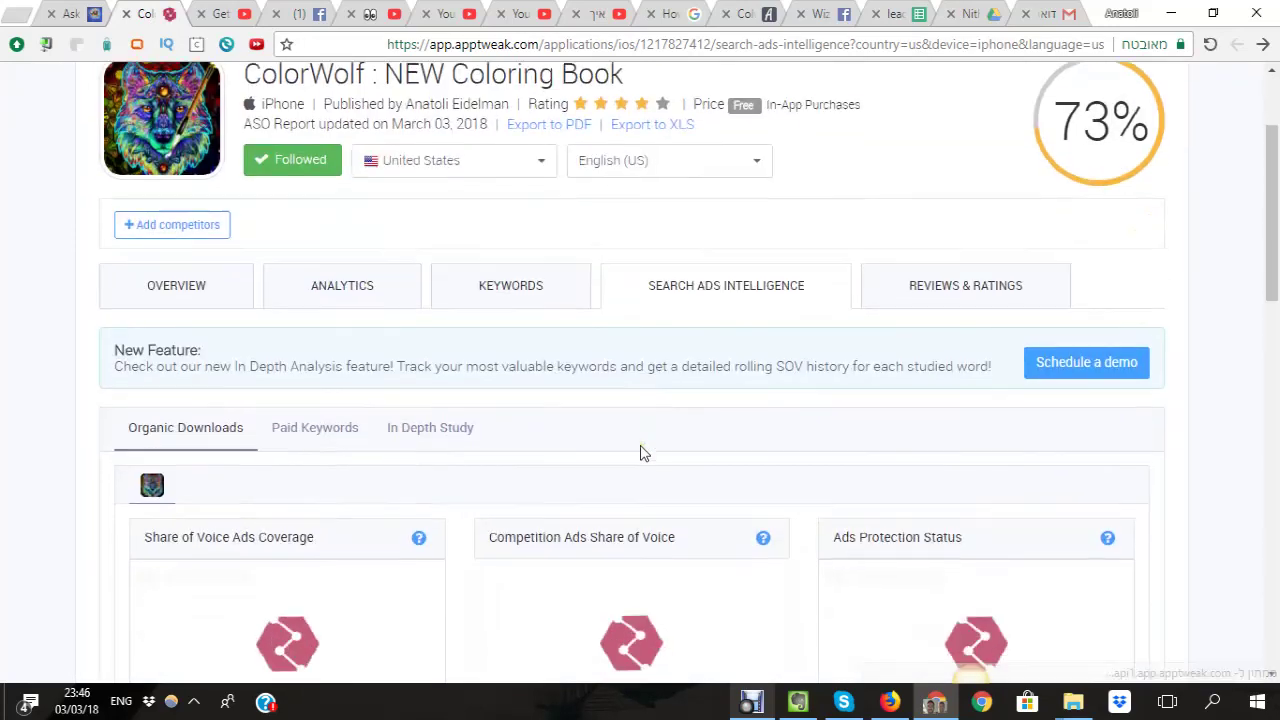
scroll(640, 453, "down", 1)
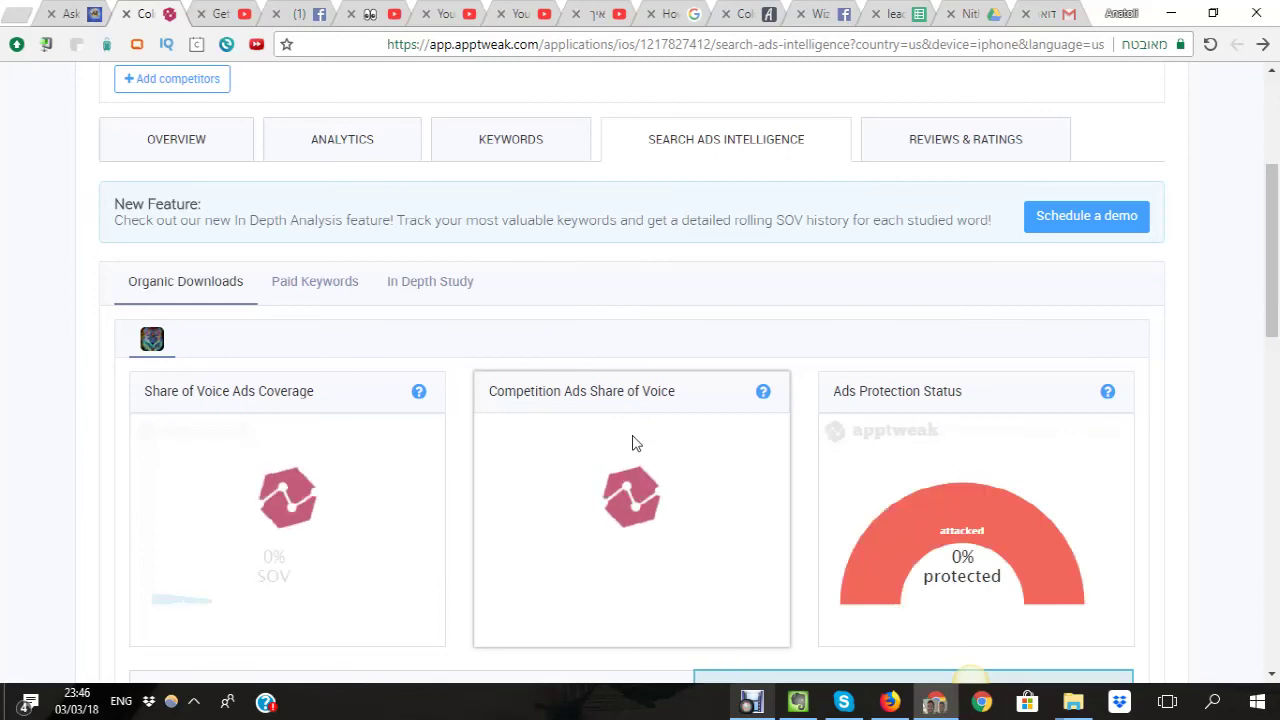
scroll(620, 445, "down", 3)
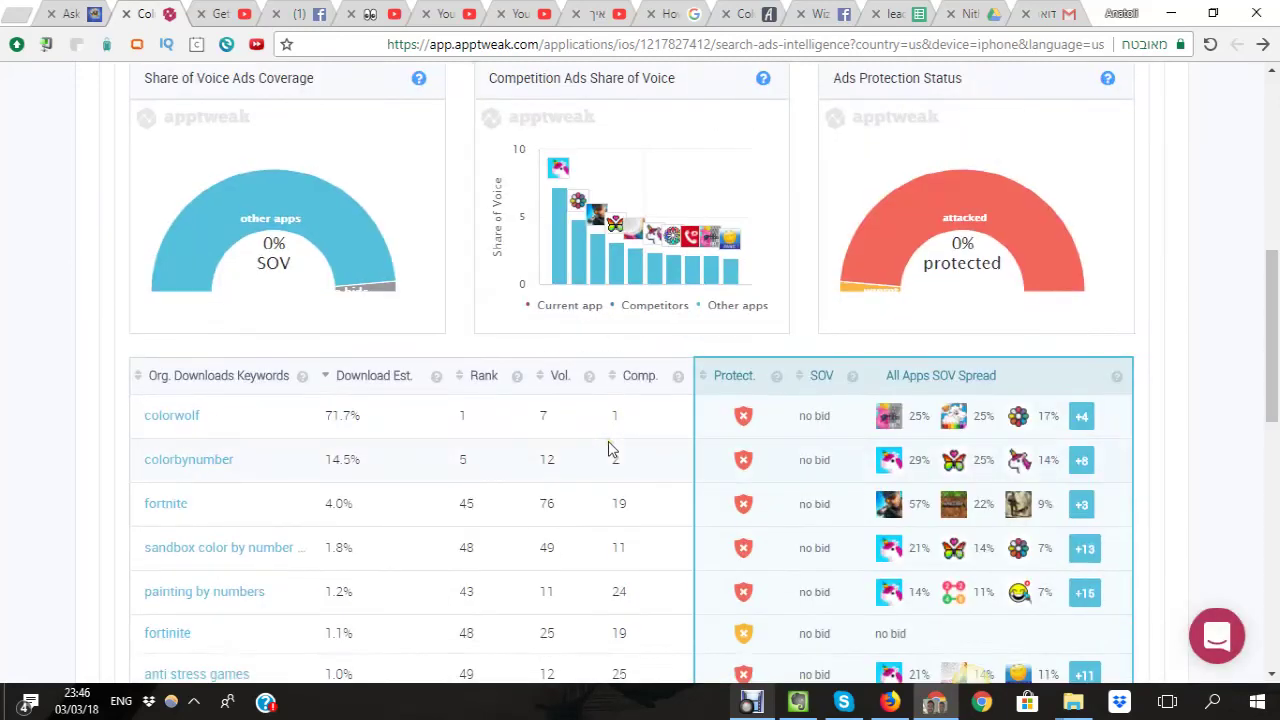
scroll(608, 449, "down", 1)
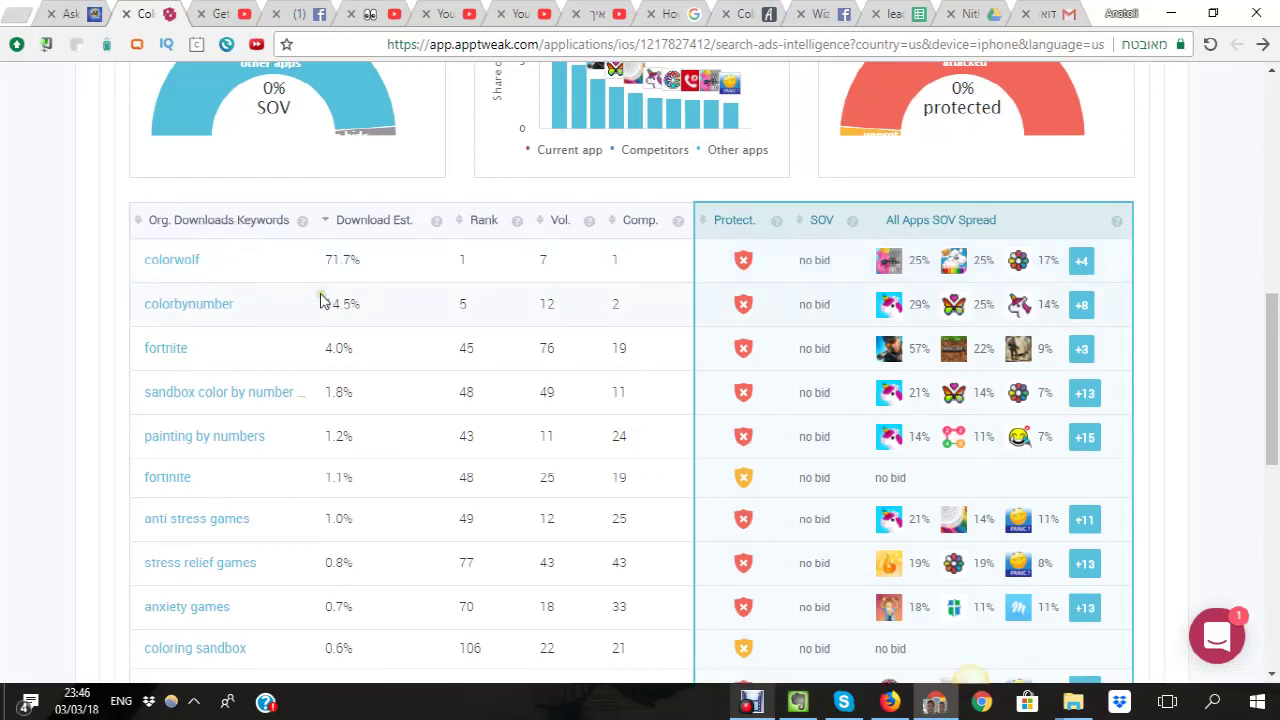
scroll(322, 296, "down", 1)
scroll(322, 296, "down", 1)
scroll(322, 296, "down", 1)
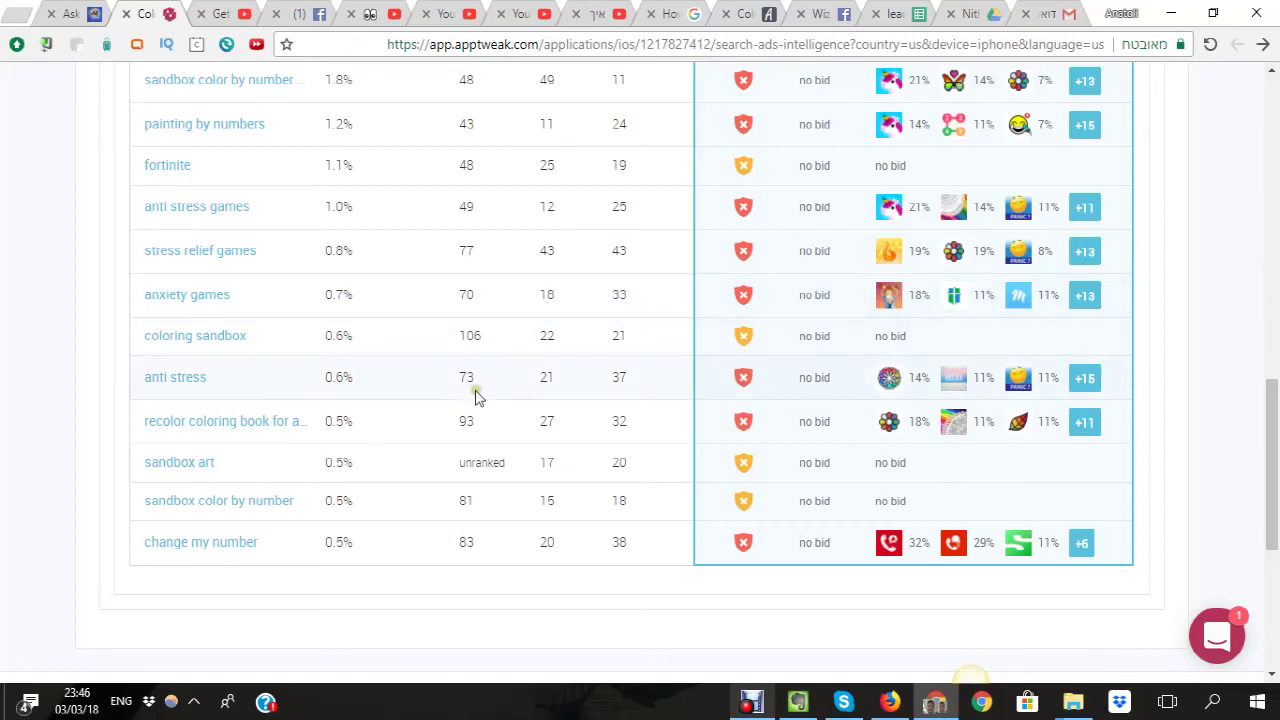
Step: Return to the top and check ColorWolf's paid keywords, of which none were found
scroll(537, 400, "up", 2)
scroll(537, 400, "up", 3)
scroll(470, 430, "down", 2)
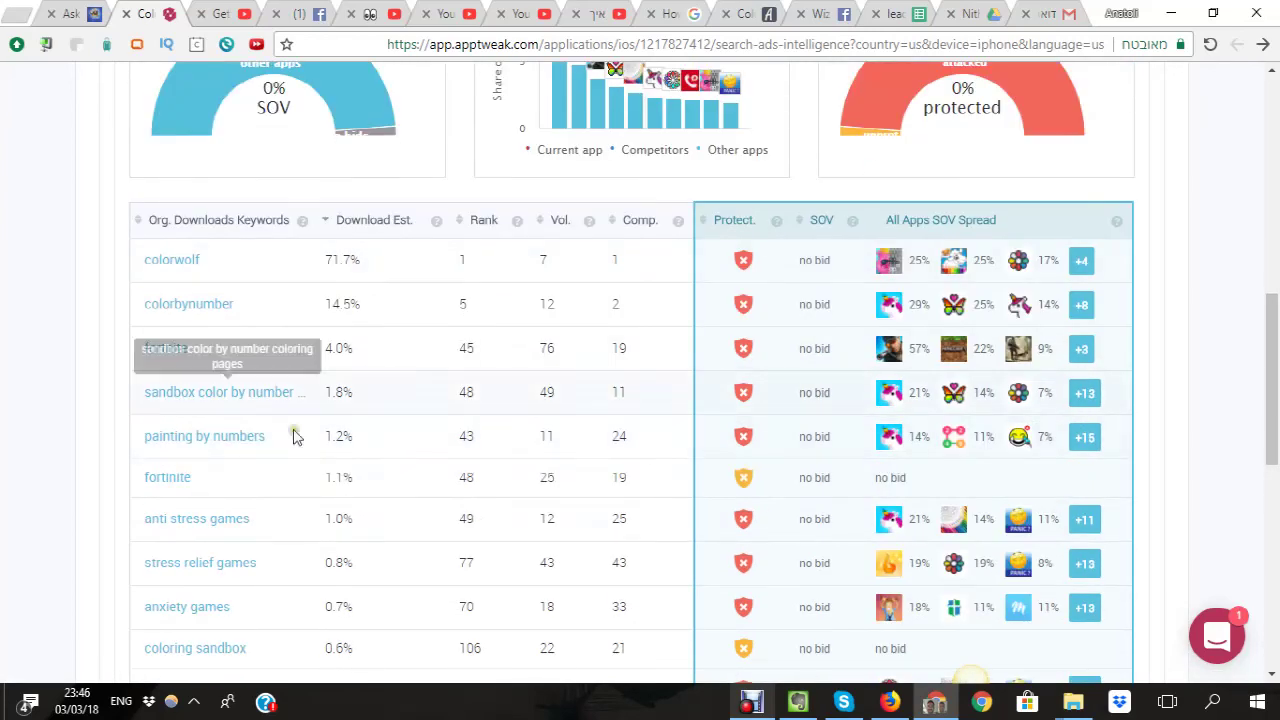
scroll(537, 397, "up", 3)
scroll(537, 397, "up", 3)
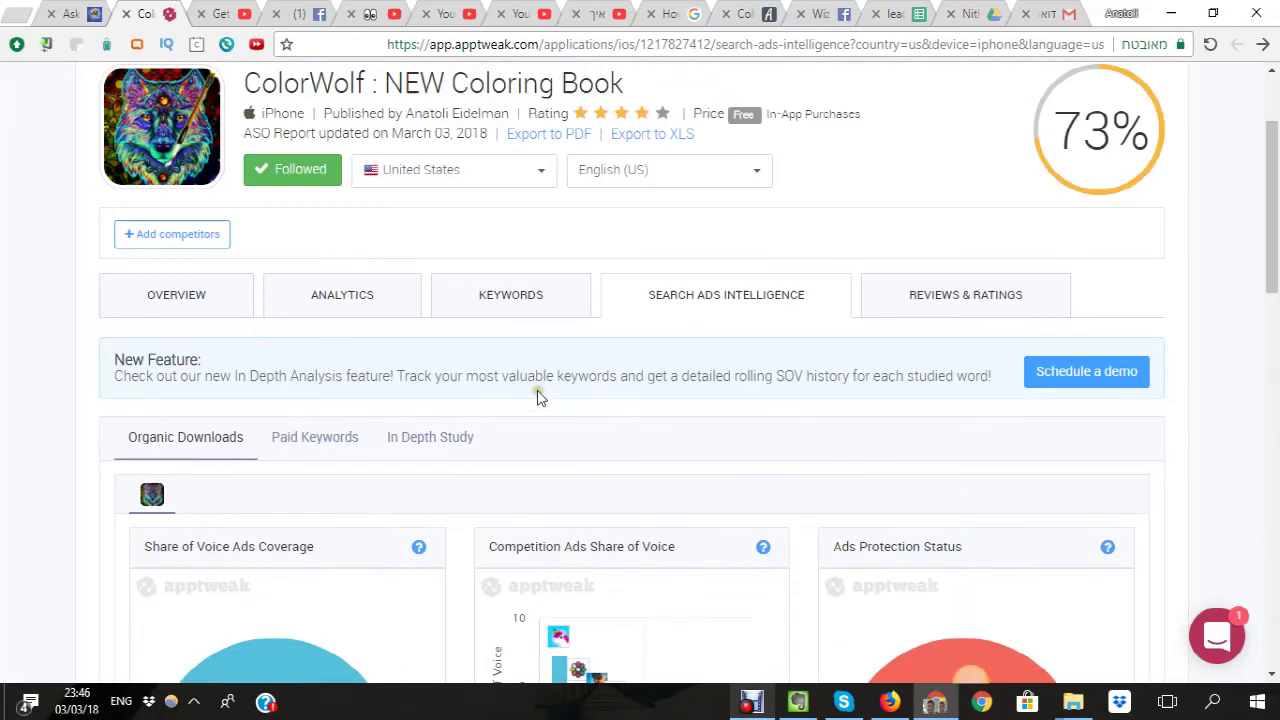
left_click(322, 440)
scroll(410, 435, "down", 2)
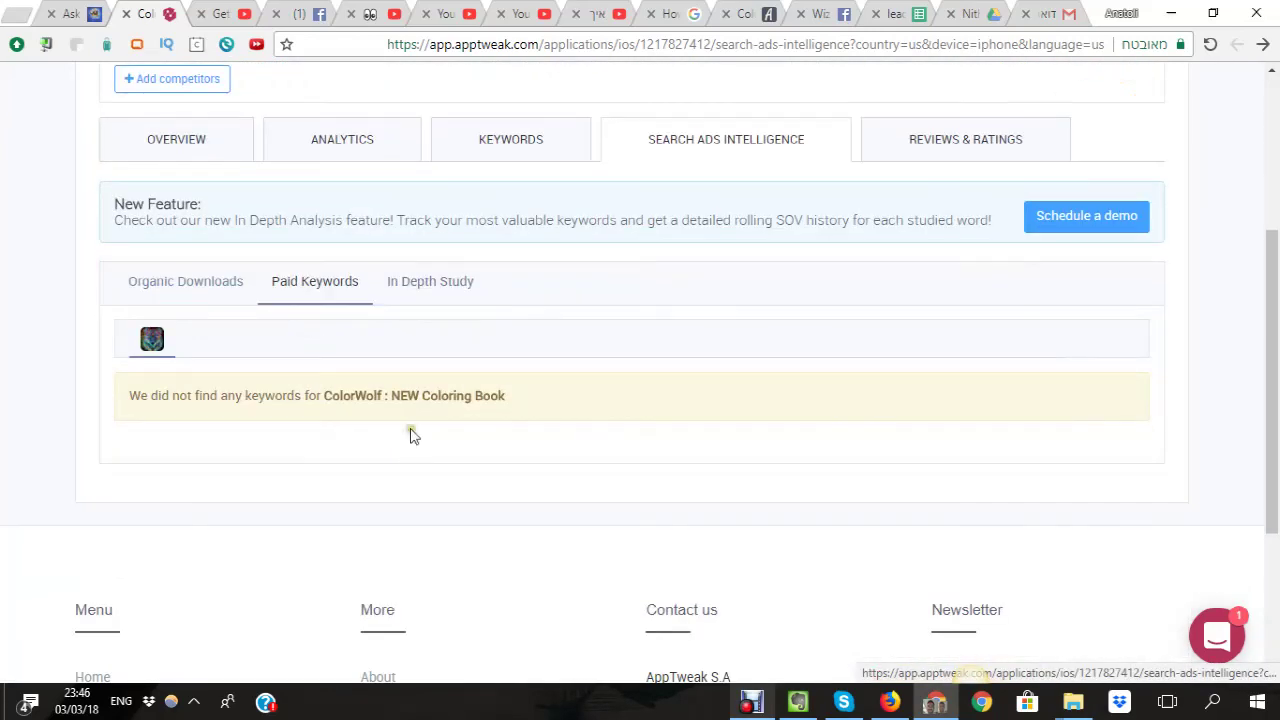
left_click(439, 280)
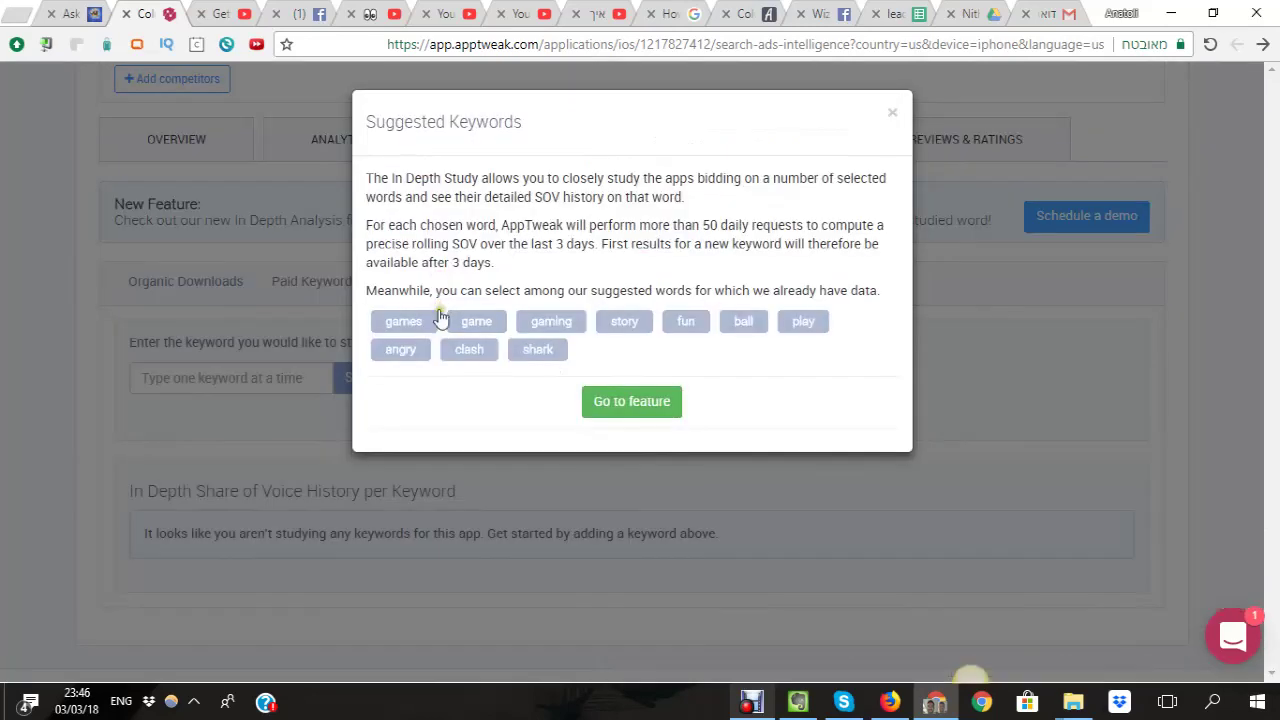
left_click(631, 404)
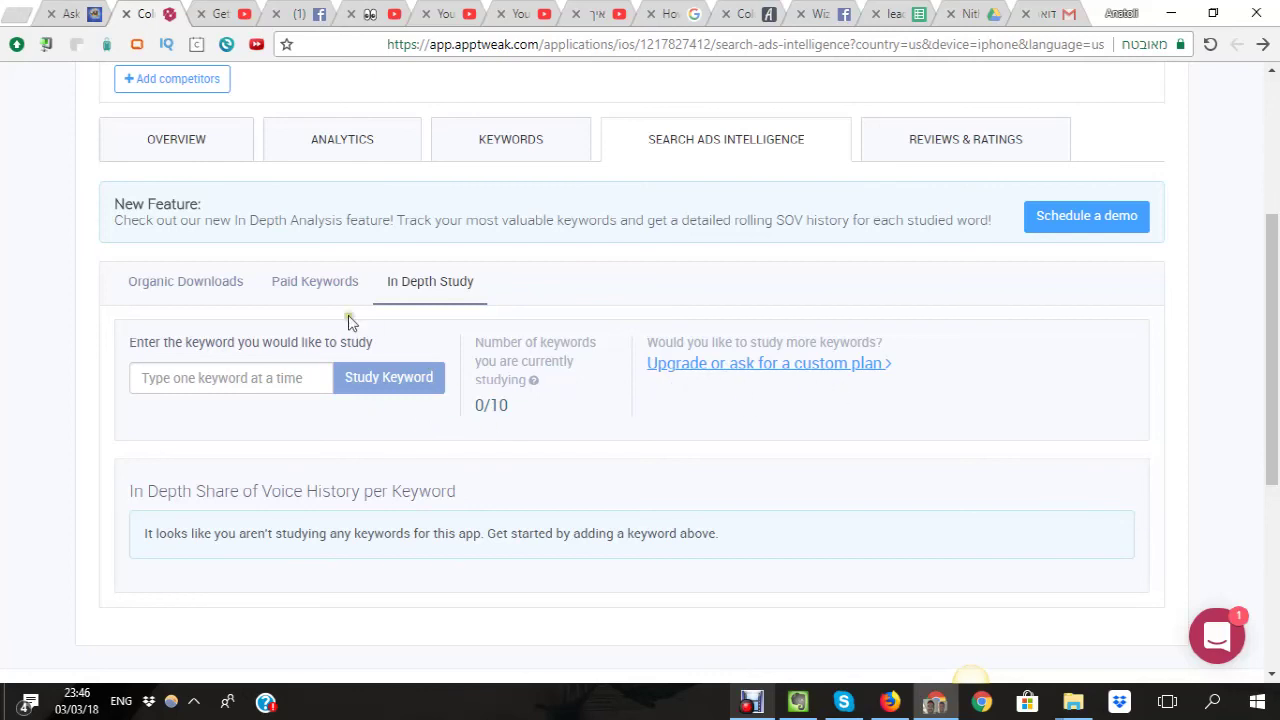
left_click(228, 287)
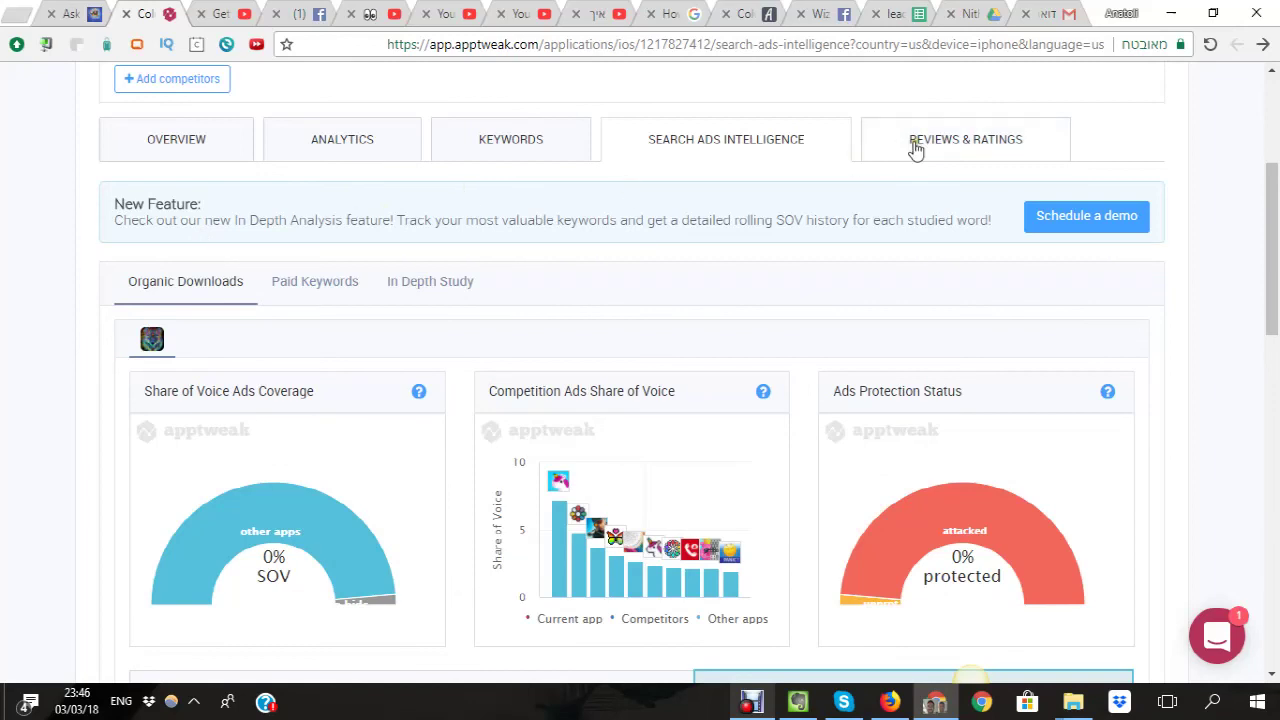
scroll(697, 289, "down", 1)
scroll(690, 310, "down", 5)
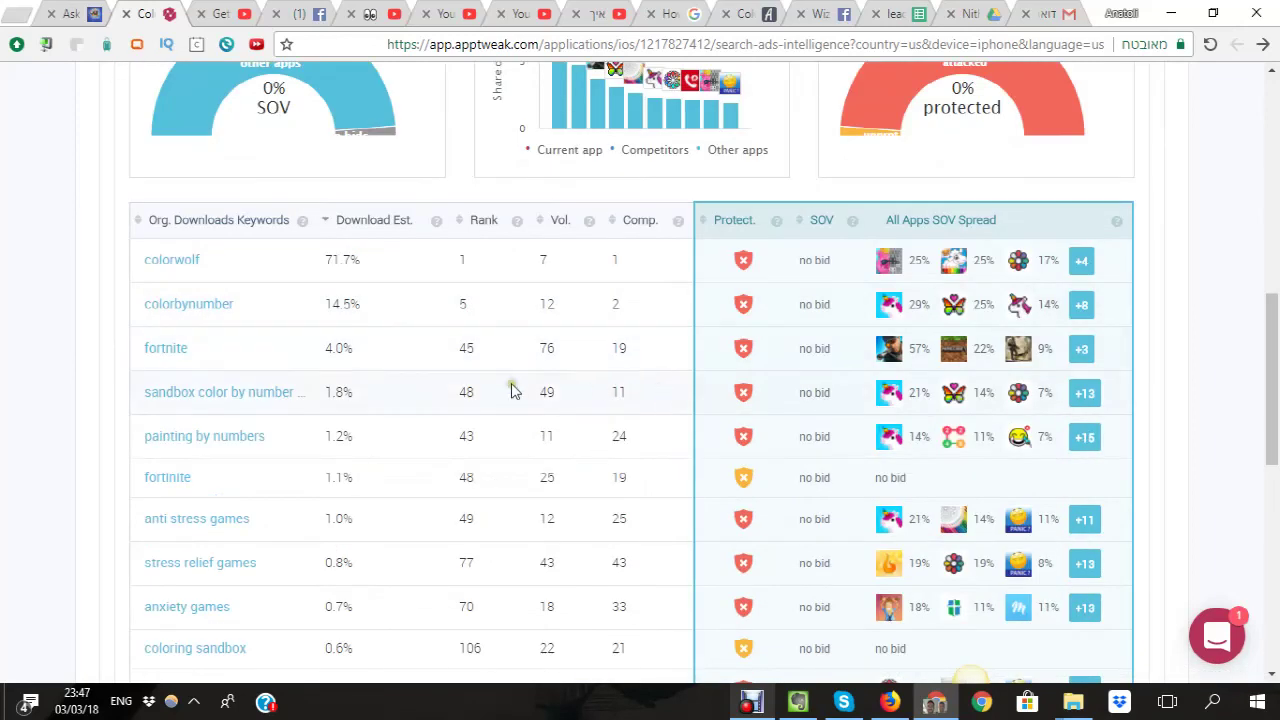
scroll(432, 465, "down", 5)
scroll(432, 460, "up", 3)
scroll(430, 458, "up", 2)
scroll(402, 340, "up", 1)
scroll(405, 355, "up", 1)
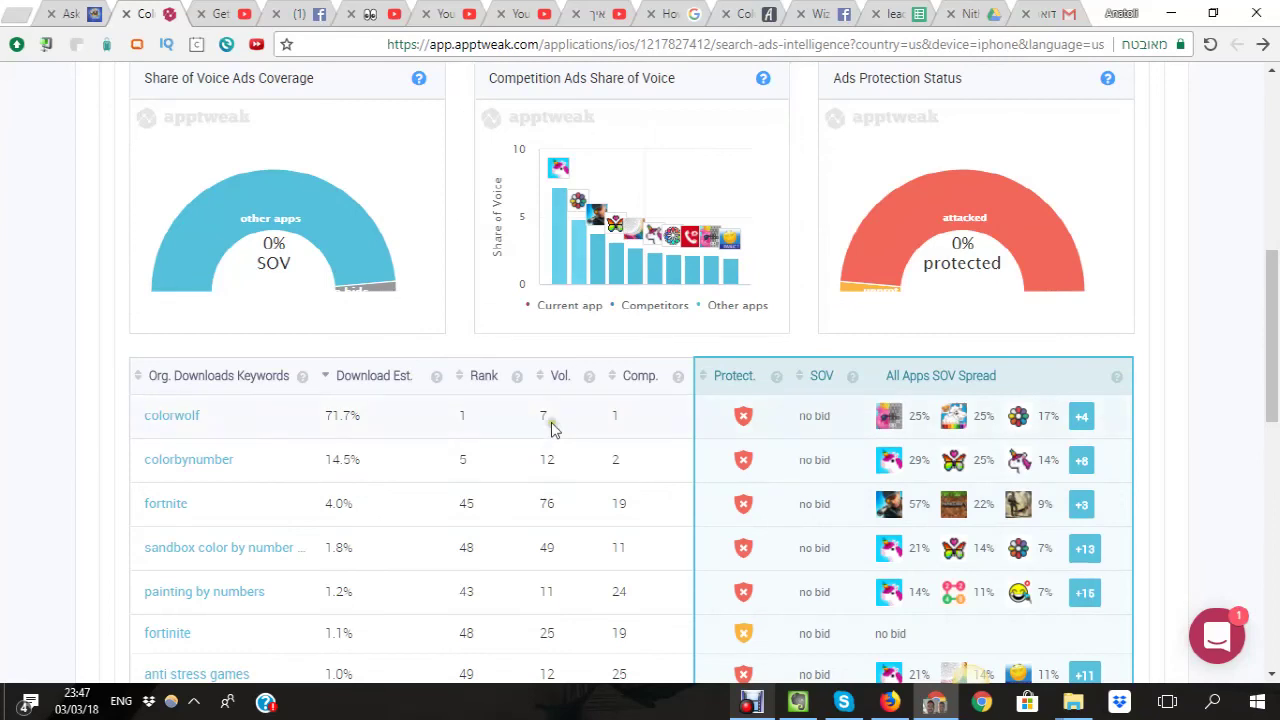
scroll(551, 423, "up", 1)
scroll(600, 430, "up", 2)
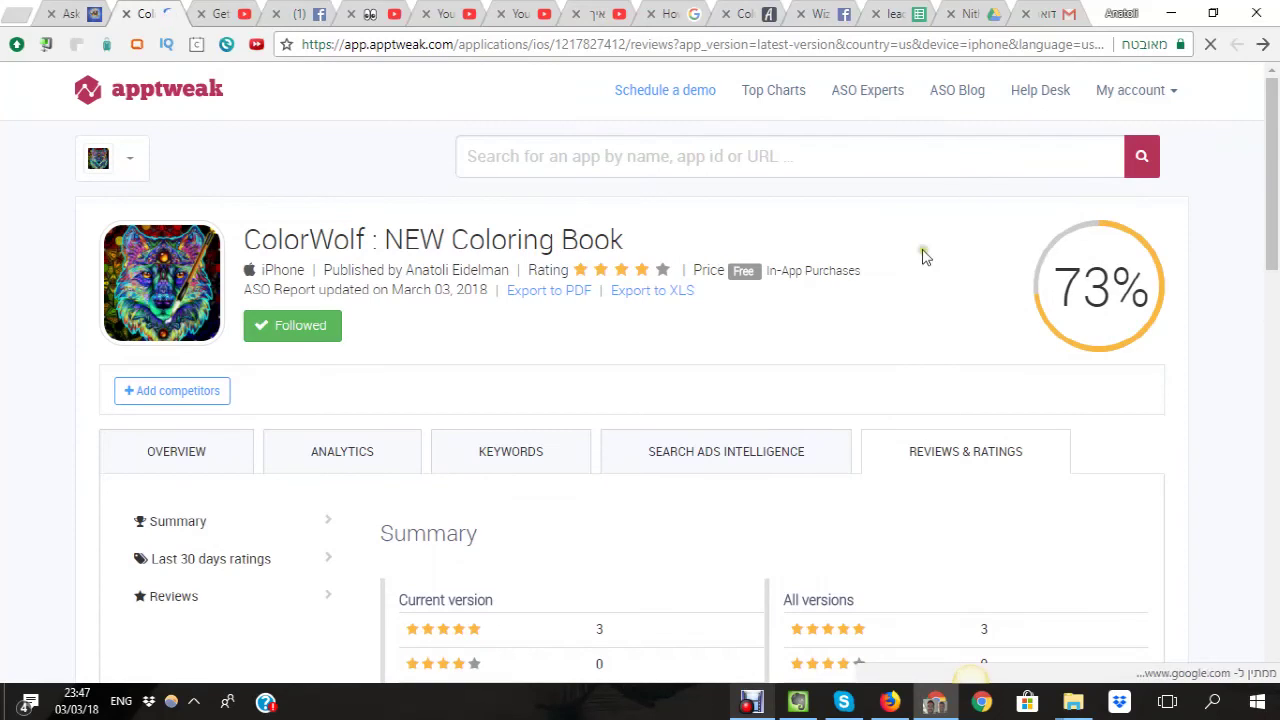
Step: Review ColorWolf's ratings Summary, Last 30 days ratings and Reviews, then return to the top
scroll(860, 337, "down", 3)
scroll(852, 340, "down", 2)
scroll(840, 346, "down", 3)
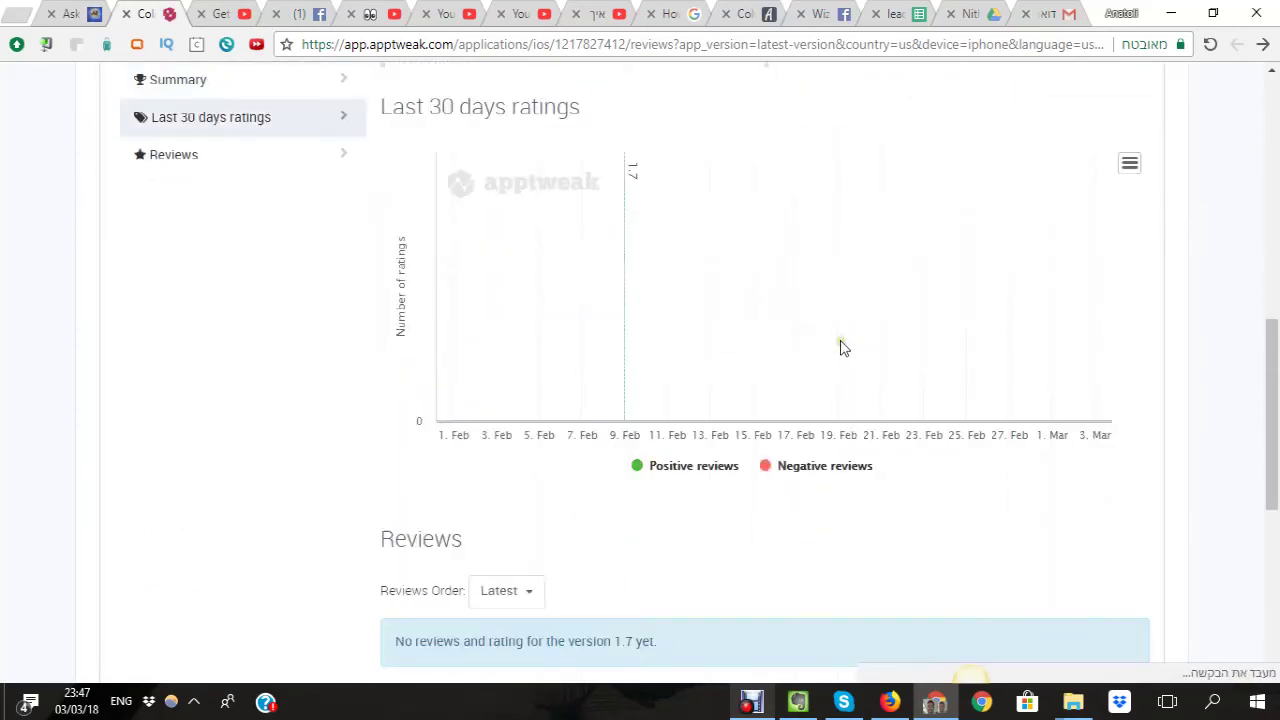
scroll(840, 346, "down", 3)
scroll(840, 346, "down", 2)
scroll(838, 355, "up", 3)
scroll(814, 356, "up", 3)
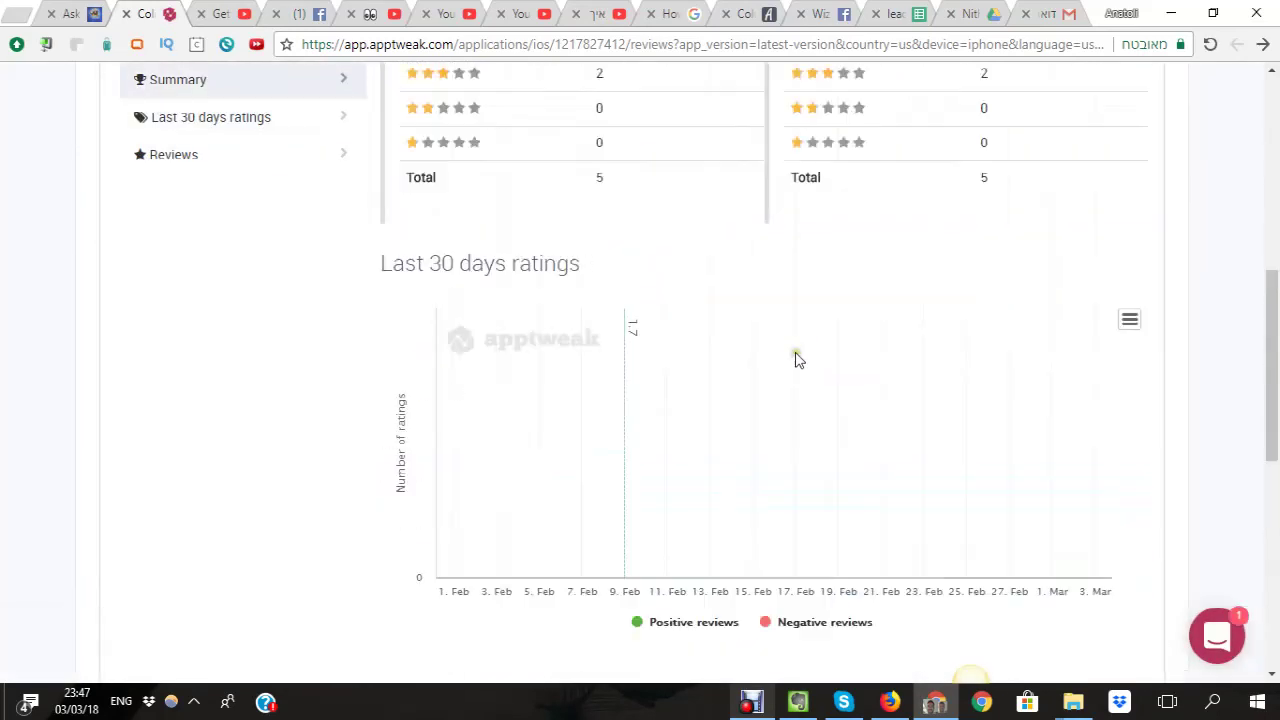
scroll(640, 340, "up", 4)
scroll(540, 390, "up", 1)
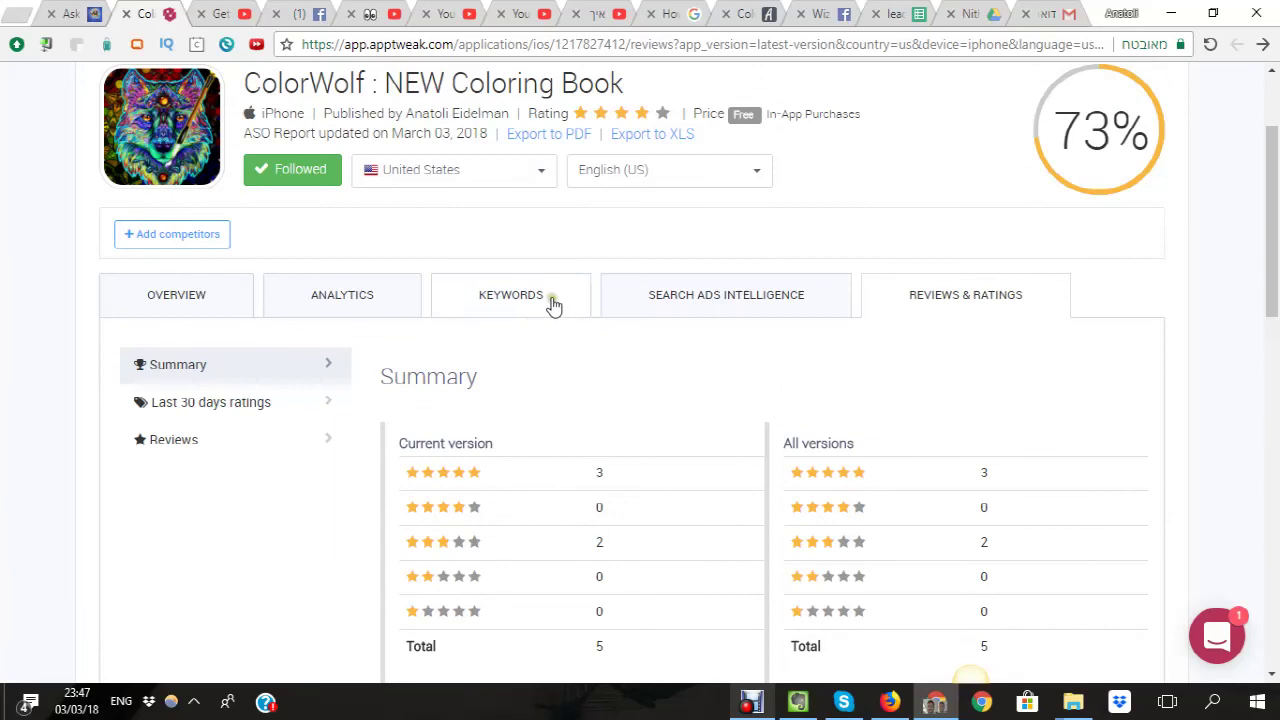
scroll(602, 248, "up", 2)
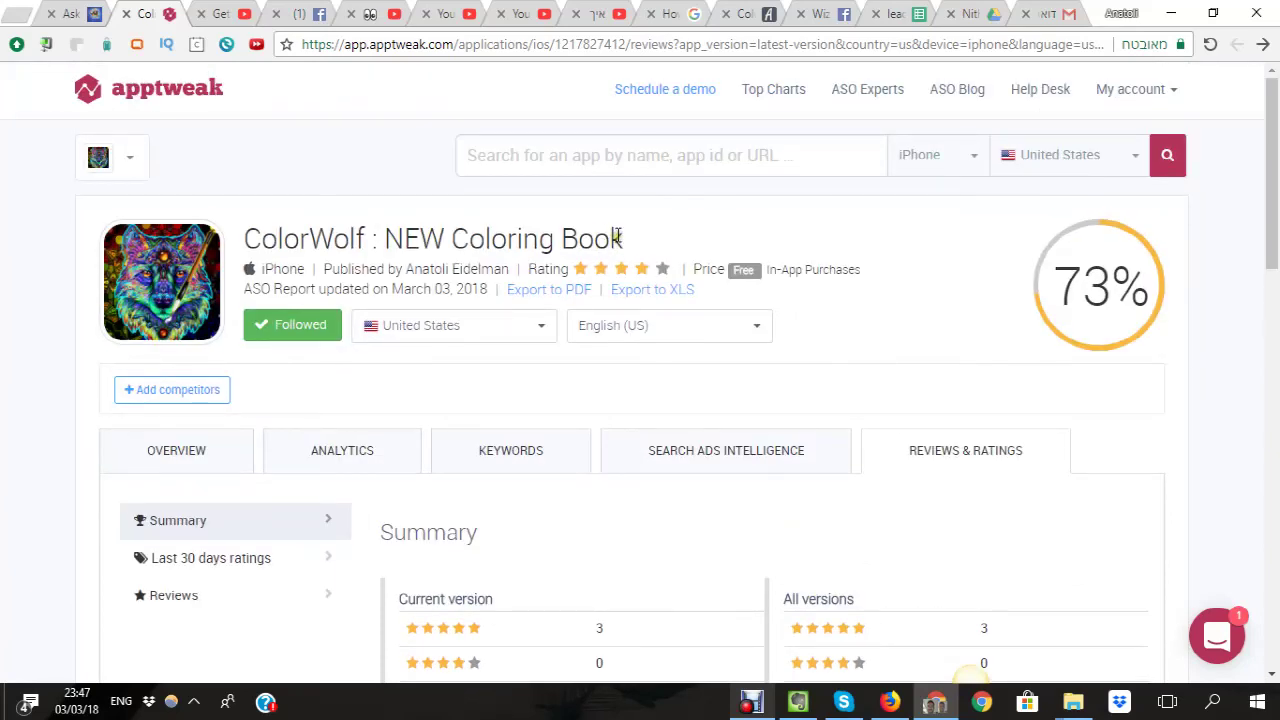
scroll(650, 265, "down", 3)
scroll(680, 300, "up", 3)
Step: Enter the coupon code TOLIK10 in AppTweak's app search box
left_click(674, 141)
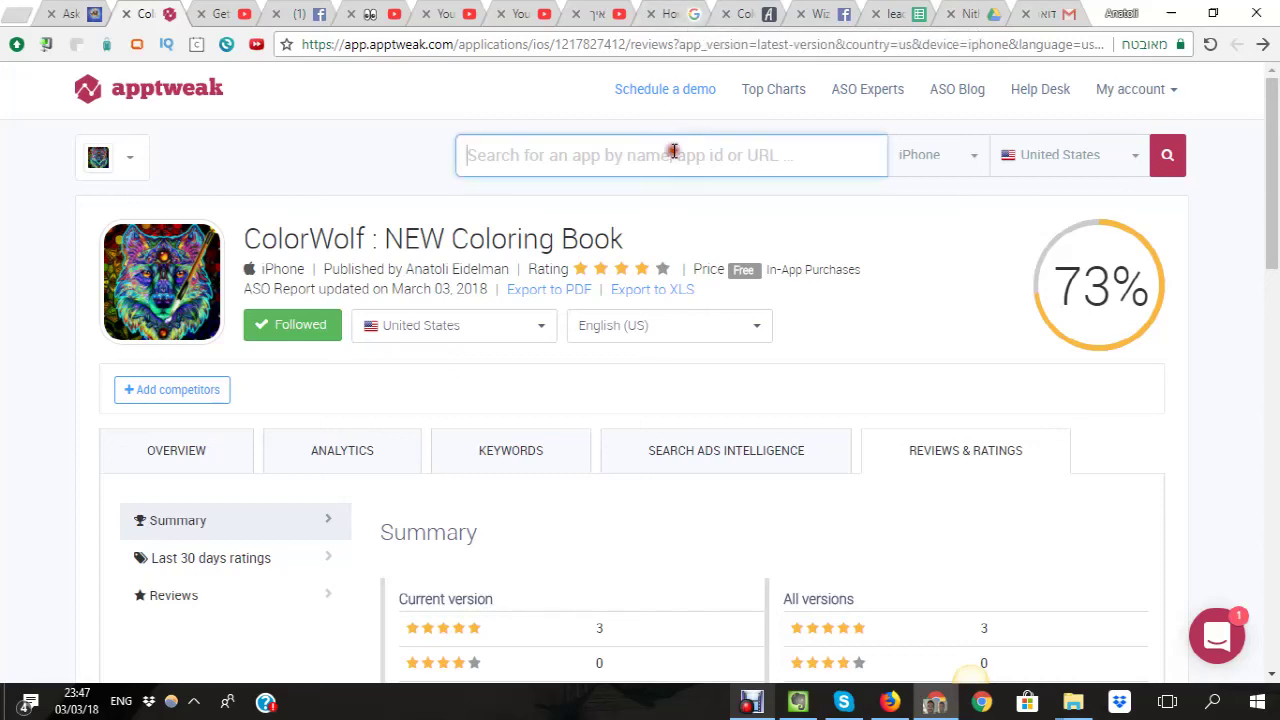
type("T")
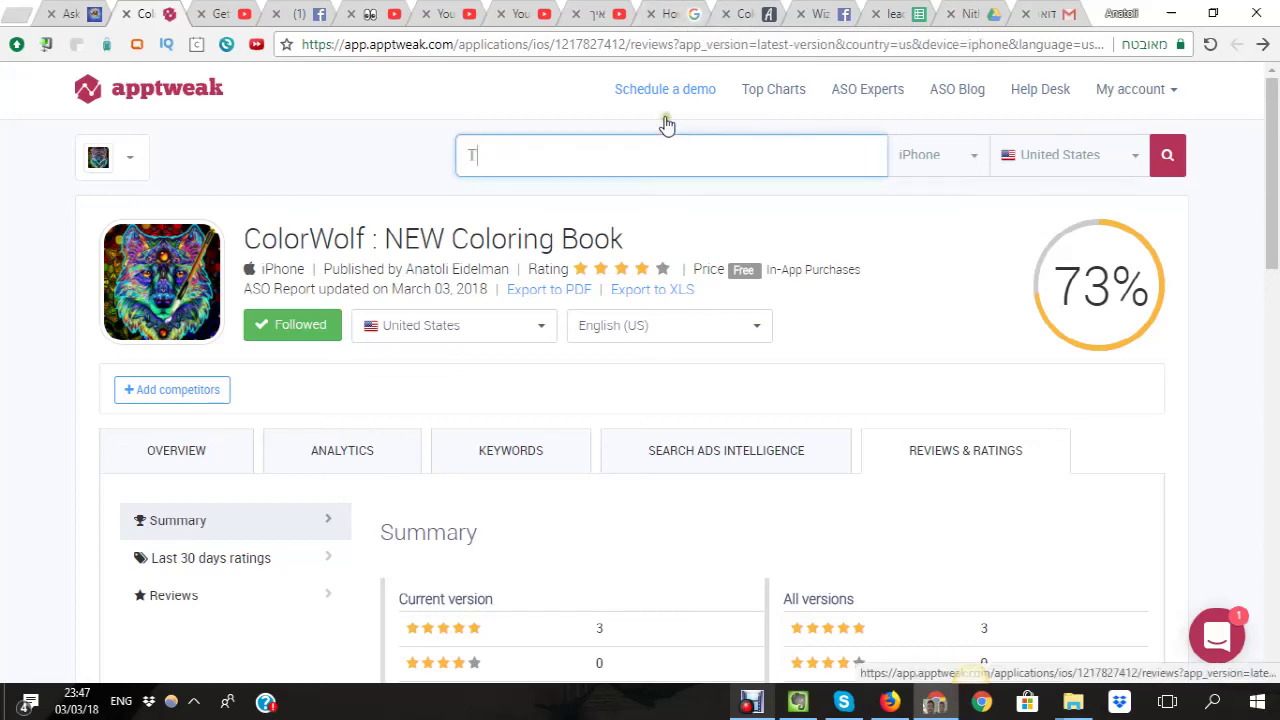
type("OLIK10")
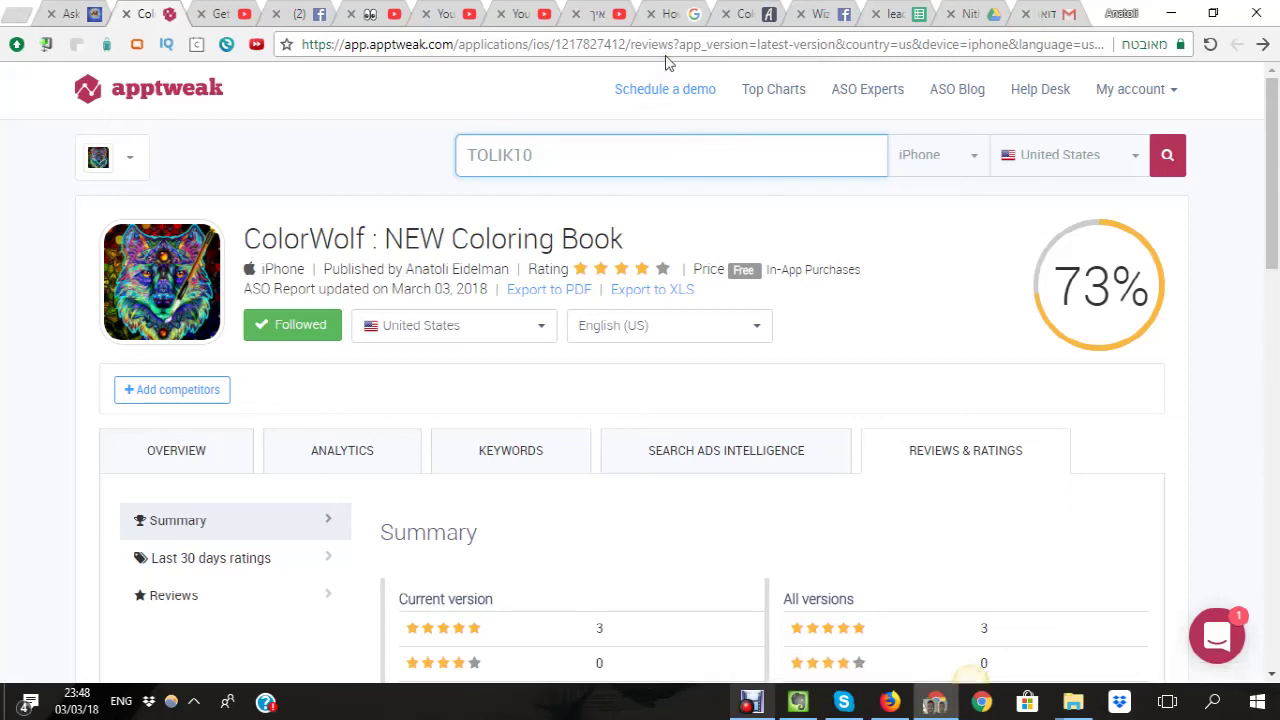
left_click(308, 20)
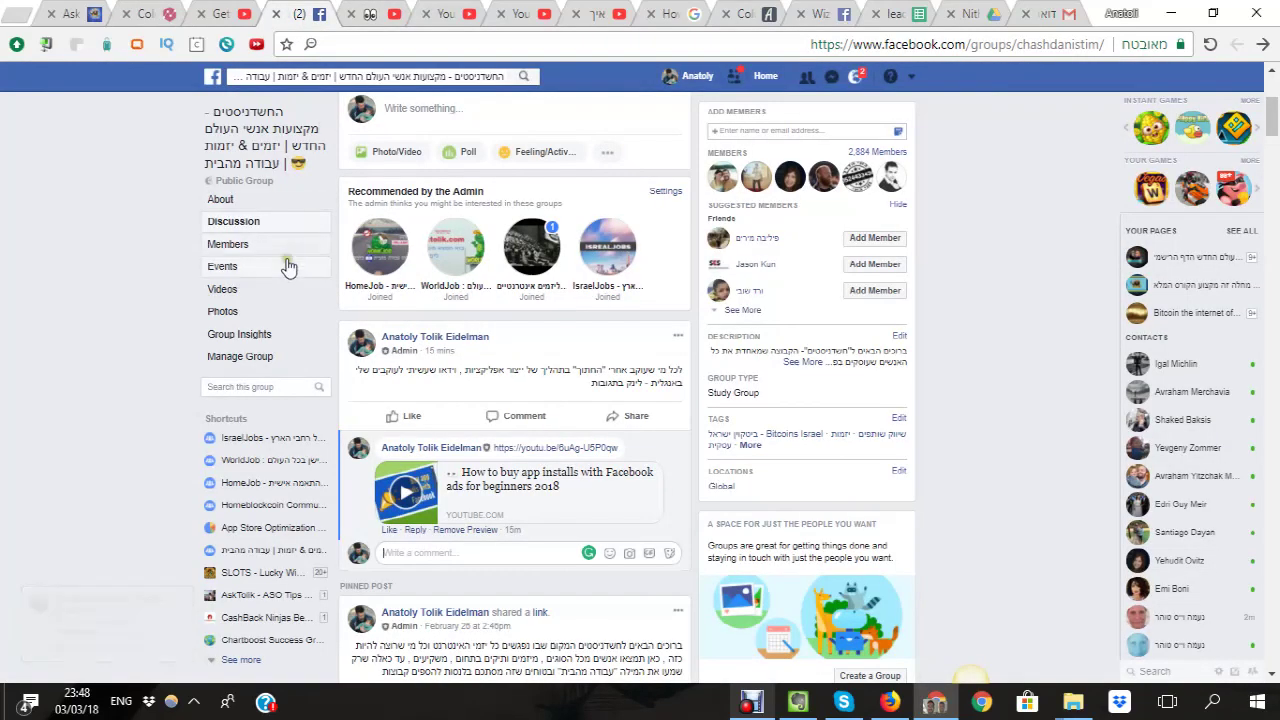
Step: Go to the Facebook home feed and open the App Store Optimization | ASO - The Official Group
left_click(211, 77)
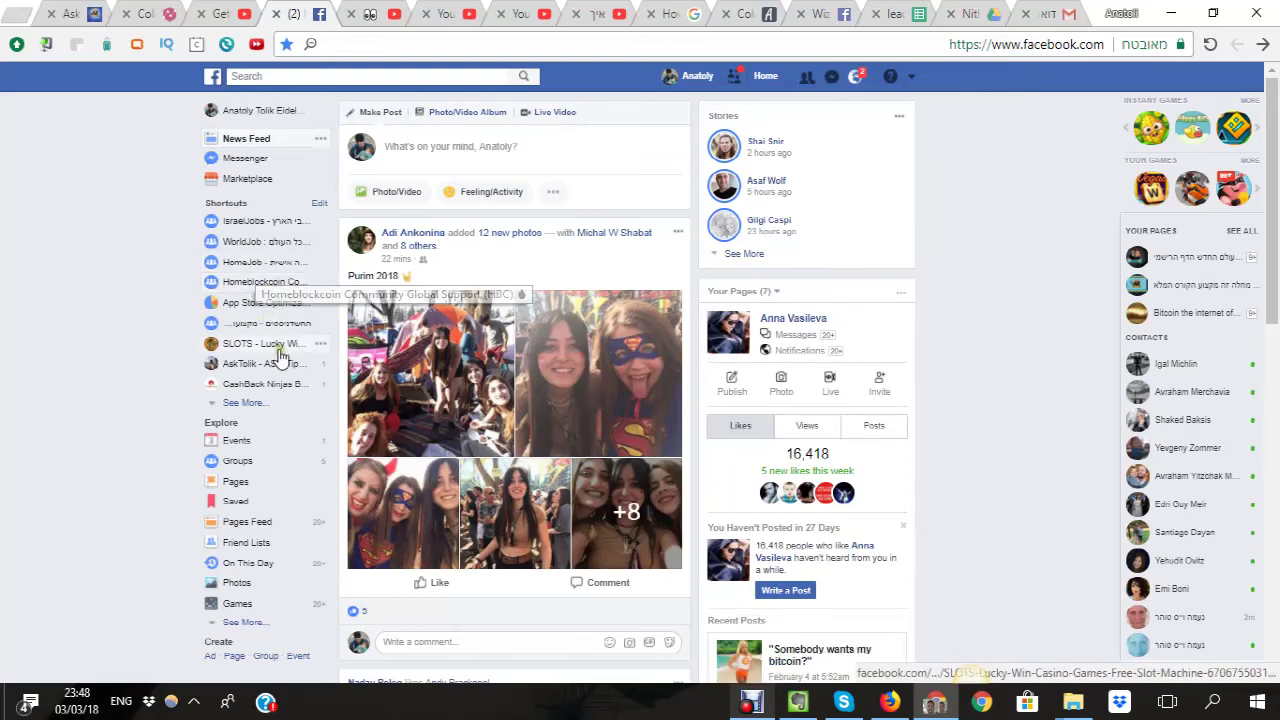
left_click(262, 305)
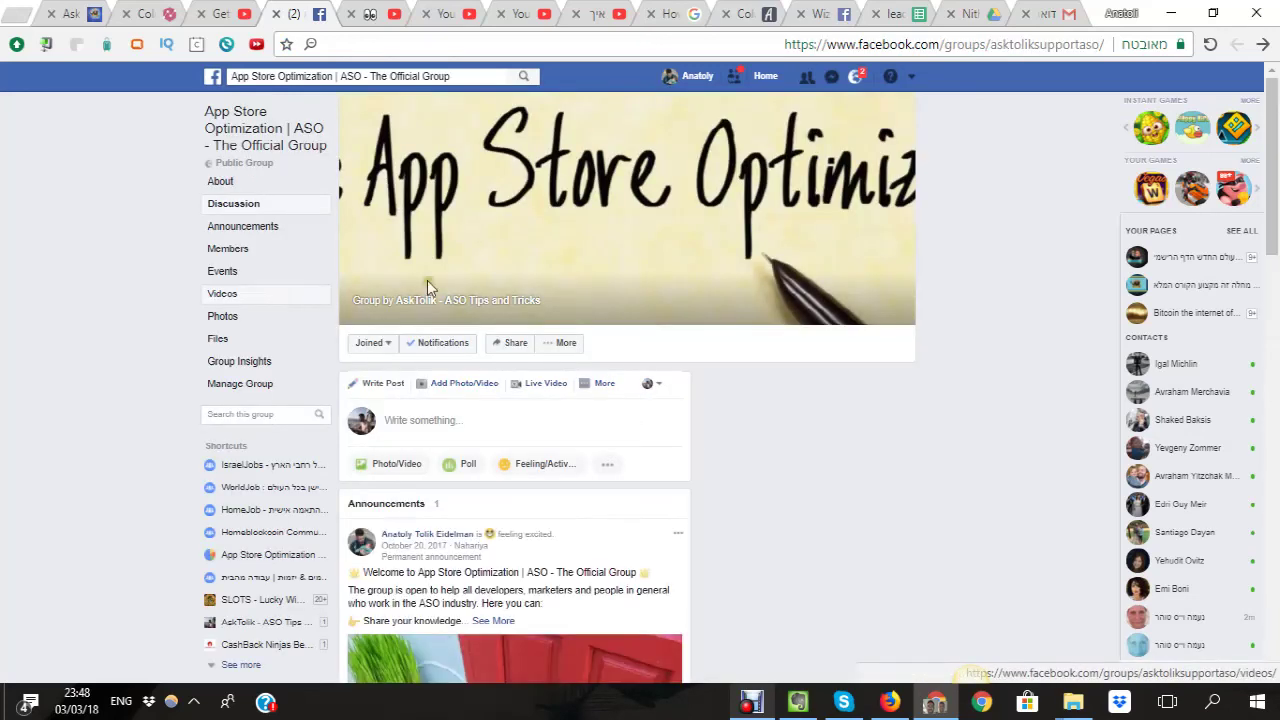
left_click(751, 703)
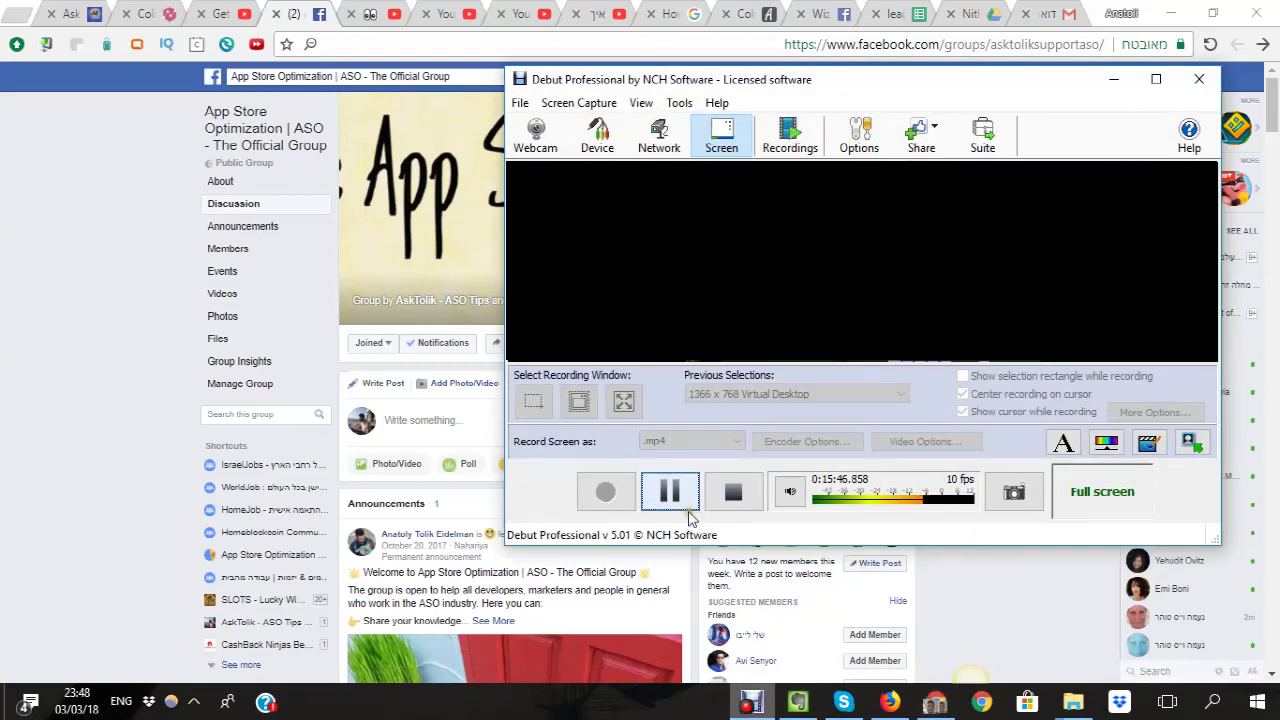